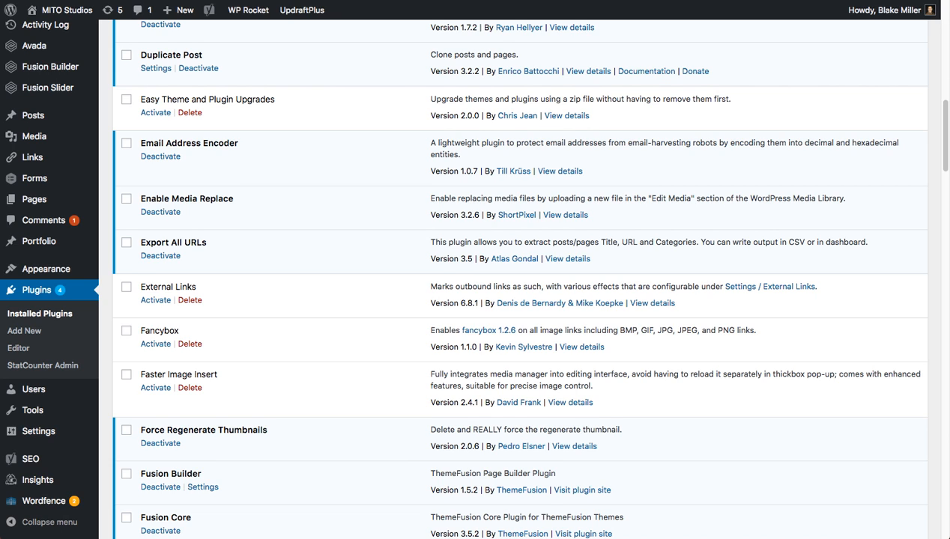
- Look through the installed plugins list around the Export All URLs entry
{"action": "scroll", "coordinate": [520, 279], "scroll_direction": "up", "scroll_amount": 1}
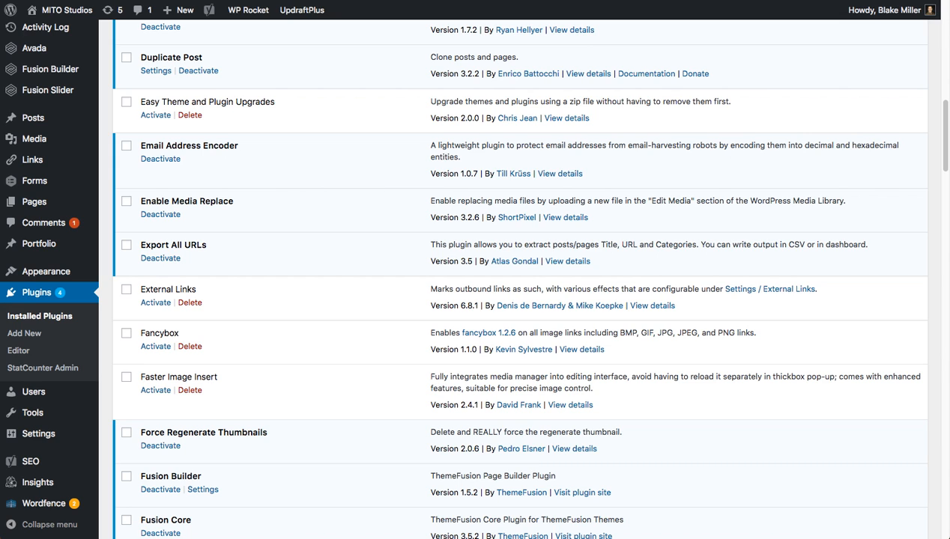
{"action": "scroll", "coordinate": [520, 279], "scroll_direction": "up", "scroll_amount": 5}
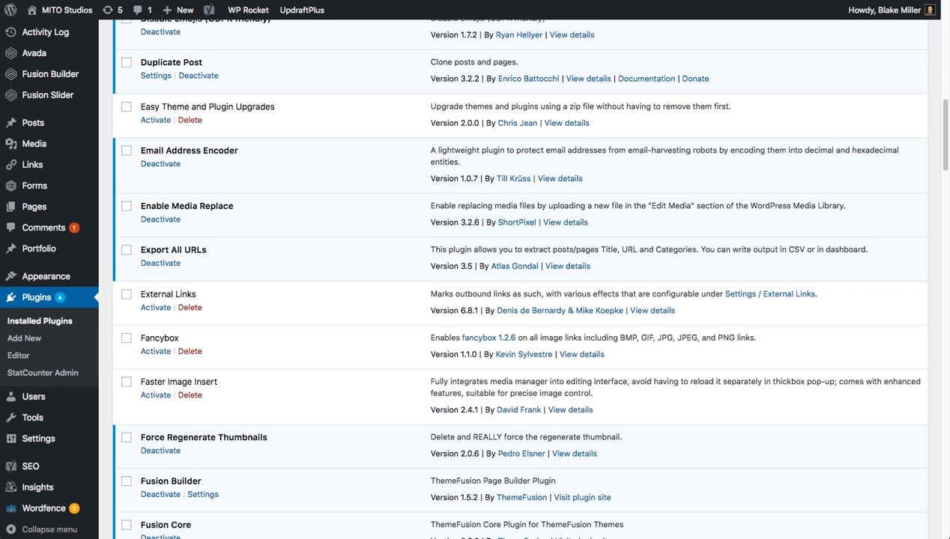
{"action": "scroll", "coordinate": [520, 279], "scroll_direction": "down", "scroll_amount": 3}
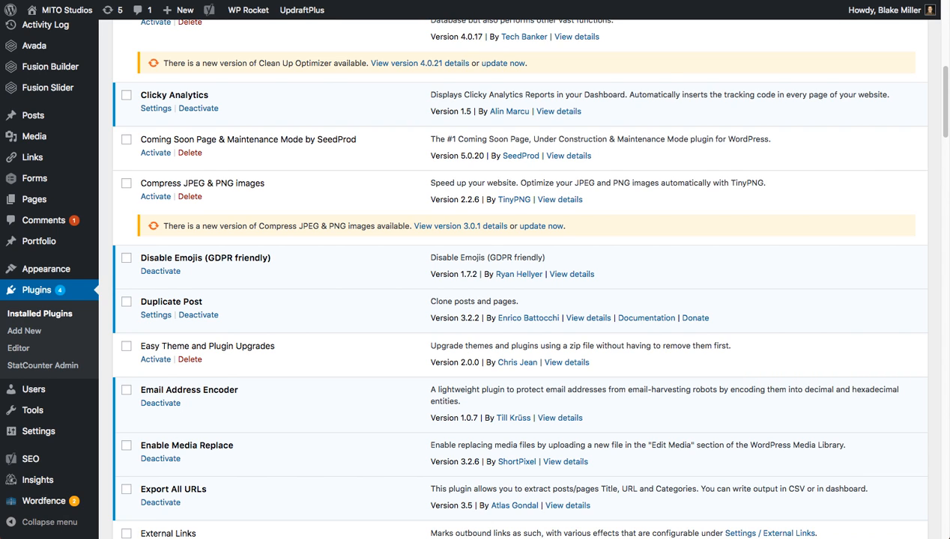
{"action": "scroll", "coordinate": [520, 279], "scroll_direction": "up", "scroll_amount": 3}
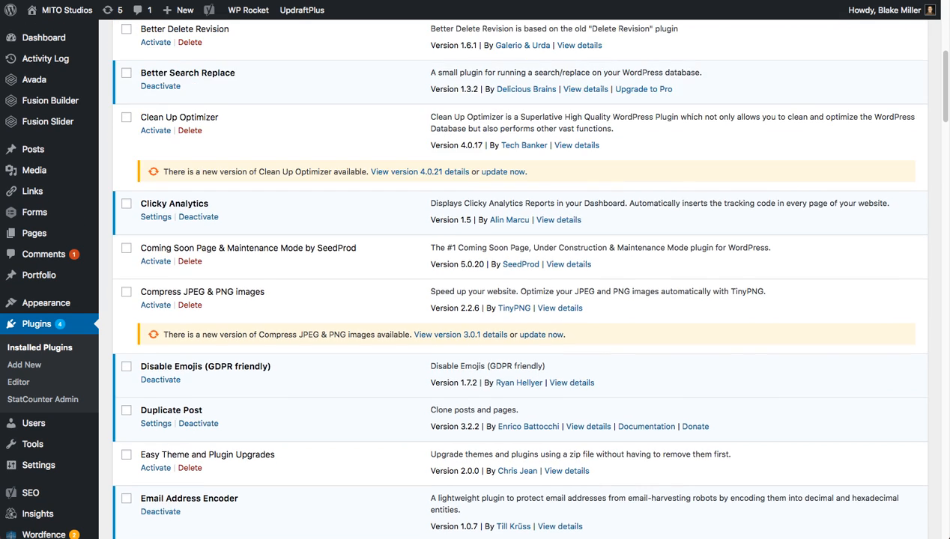
{"action": "scroll", "coordinate": [520, 279], "scroll_direction": "up", "scroll_amount": 10}
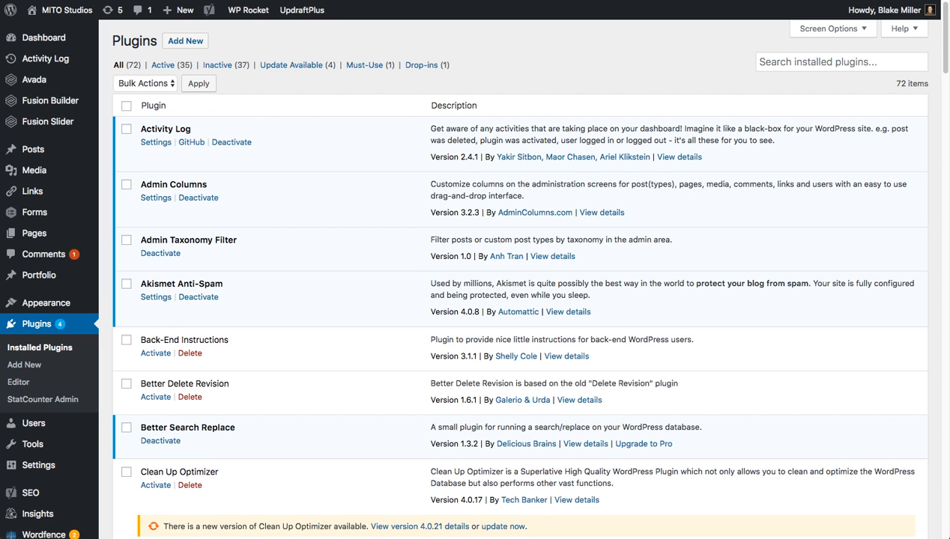
{"action": "scroll", "coordinate": [520, 279], "scroll_direction": "down", "scroll_amount": 20}
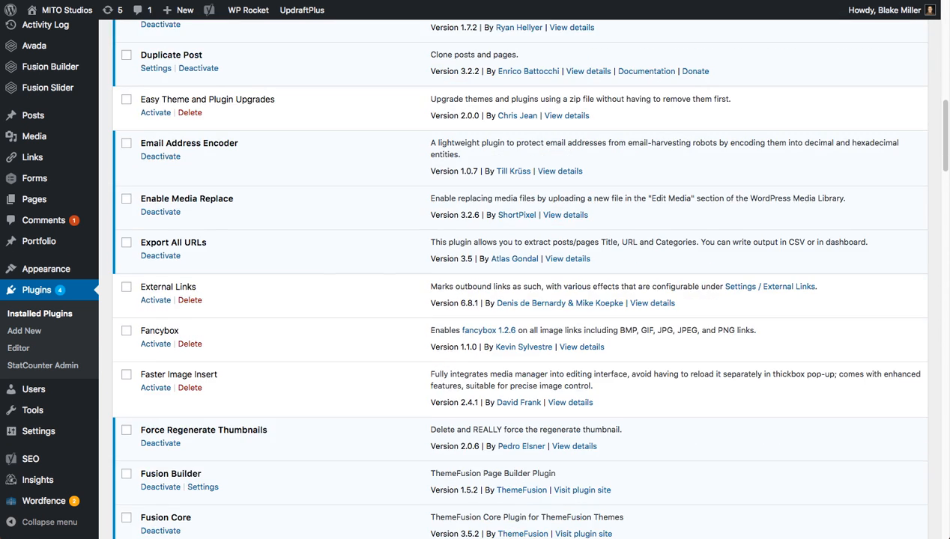
{"action": "scroll", "coordinate": [520, 280], "scroll_direction": "down", "scroll_amount": 9}
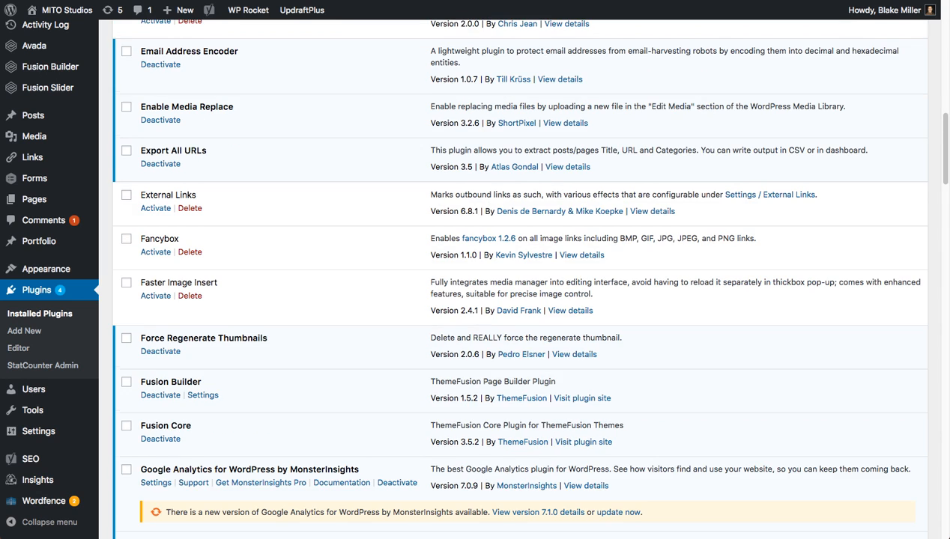
{"action": "scroll", "coordinate": [520, 279], "scroll_direction": "up", "scroll_amount": 15}
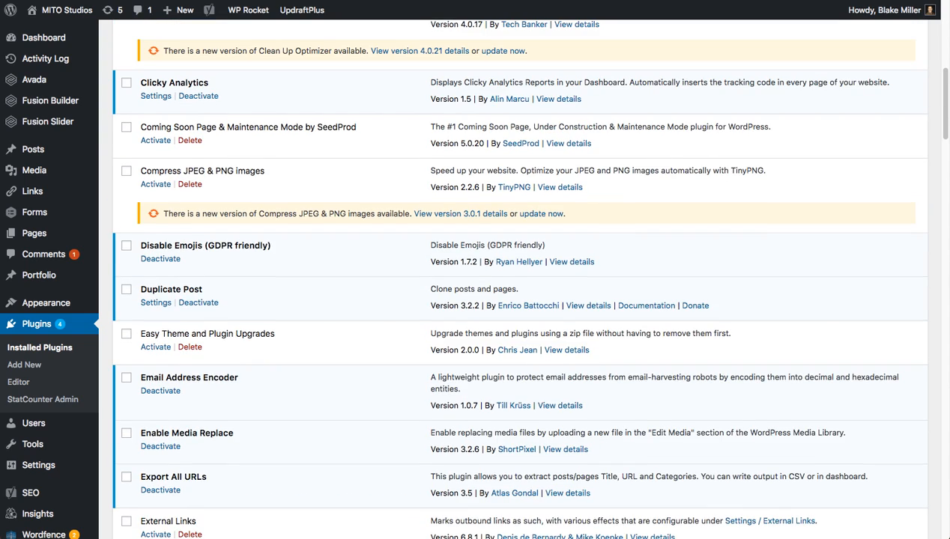
{"action": "scroll", "coordinate": [520, 280], "scroll_direction": "down", "scroll_amount": 1}
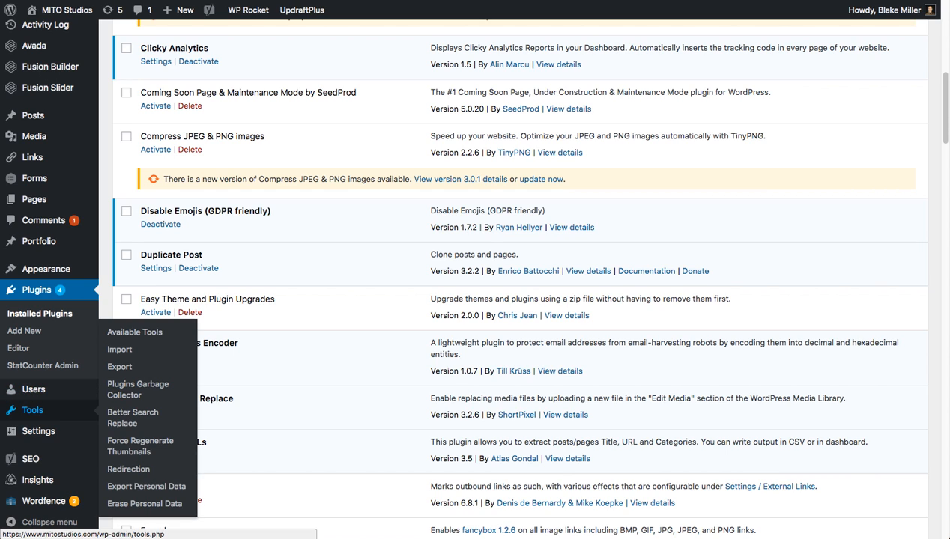
- Open the settings page of the Export All URLs plugin
{"action": "mouse_move", "coordinate": [33, 432]}
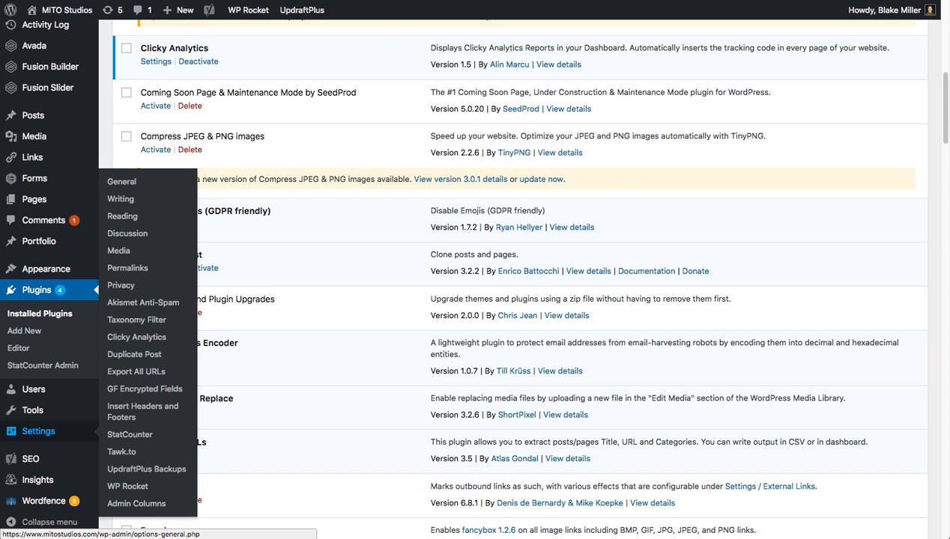
{"action": "mouse_move", "coordinate": [32, 411]}
{"action": "left_click", "coordinate": [135, 371]}
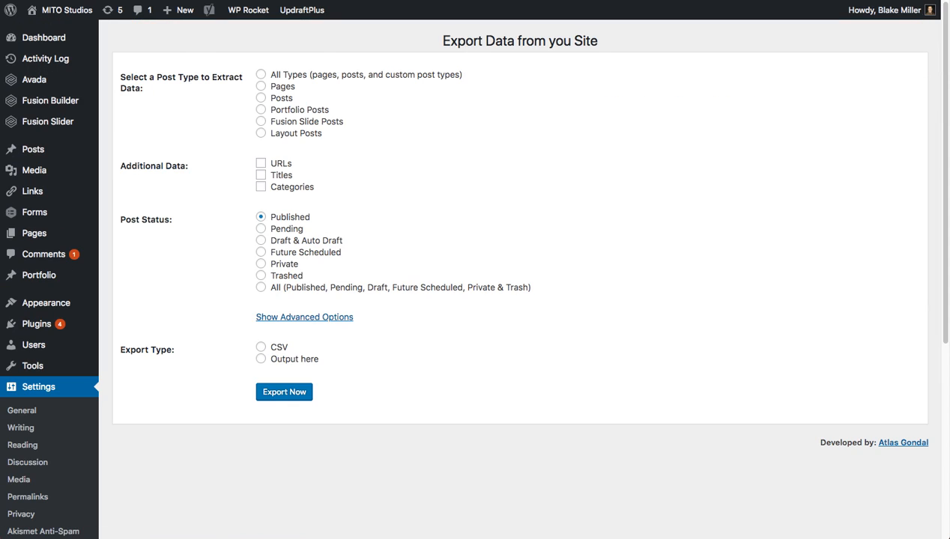
- Set the export to all post types with URLs and titles as additional data, limited to published content
{"action": "left_click", "coordinate": [261, 74]}
{"action": "left_click", "coordinate": [261, 163]}
{"action": "left_click", "coordinate": [260, 175]}
{"action": "left_click", "coordinate": [261, 288]}
{"action": "left_click", "coordinate": [261, 217]}
- Examine the advanced options for author, number of posts and CSV file path, keep all posts included, and hide the options again
{"action": "left_click", "coordinate": [304, 317]}
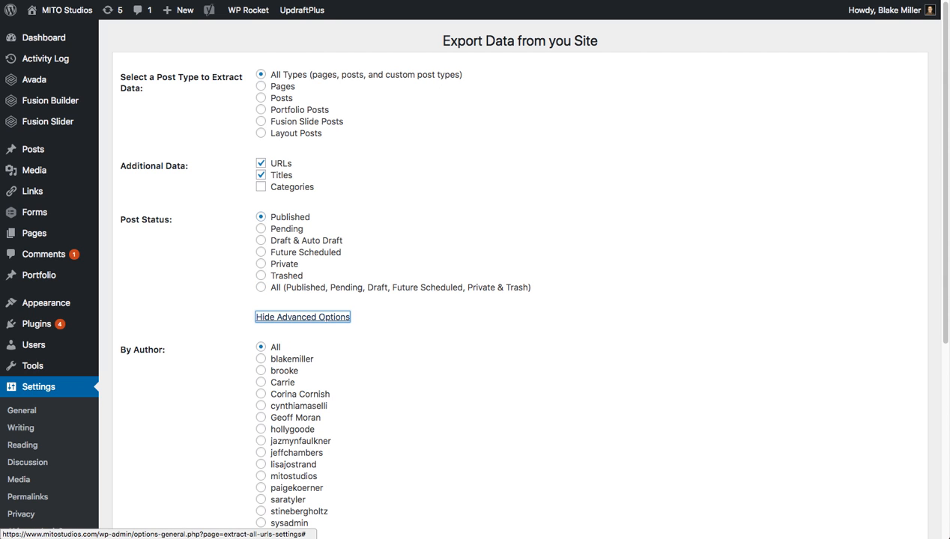
{"action": "scroll", "coordinate": [304, 316], "scroll_direction": "down", "scroll_amount": 5}
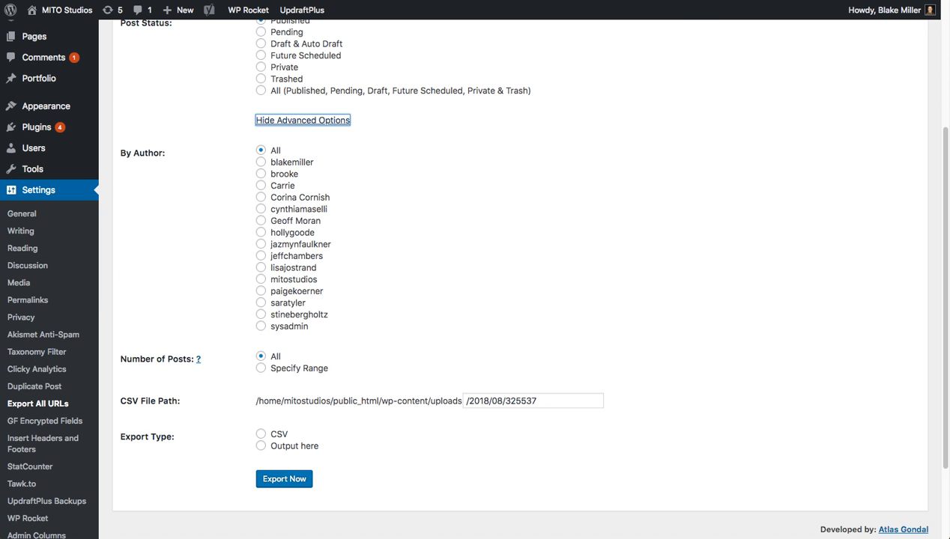
{"action": "left_click", "coordinate": [261, 368]}
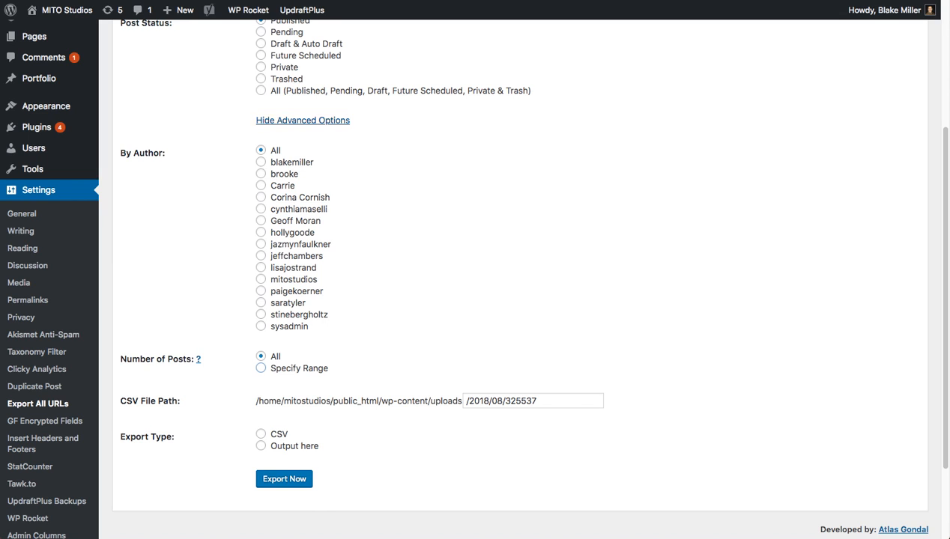
{"action": "left_click", "coordinate": [261, 356]}
{"action": "left_click", "coordinate": [302, 120]}
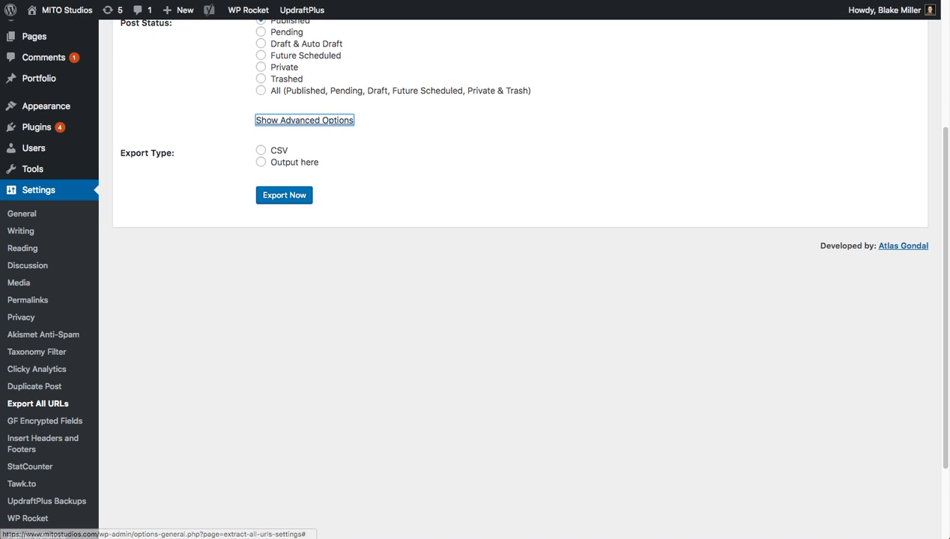
- Choose Output here as the export type and run the export
{"action": "left_click", "coordinate": [261, 162]}
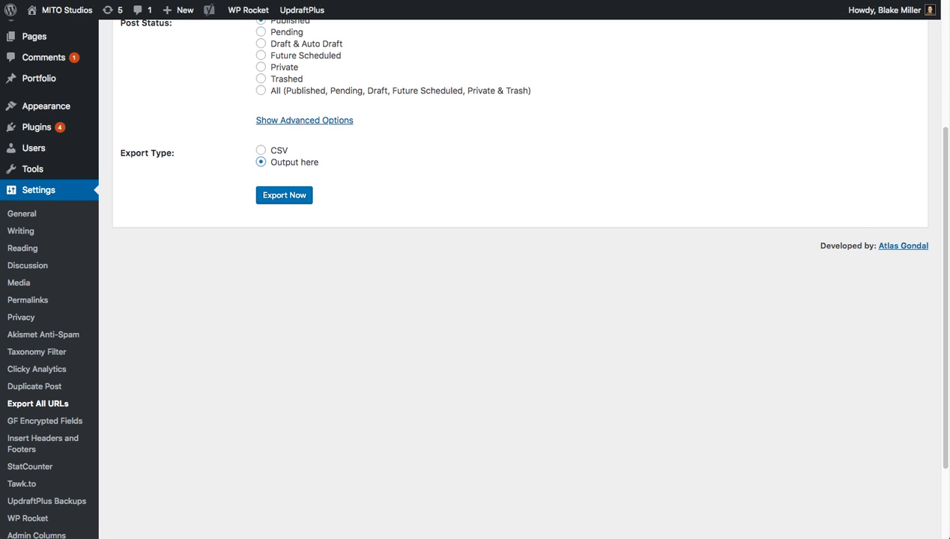
{"action": "scroll", "coordinate": [520, 277], "scroll_direction": "up", "scroll_amount": 1}
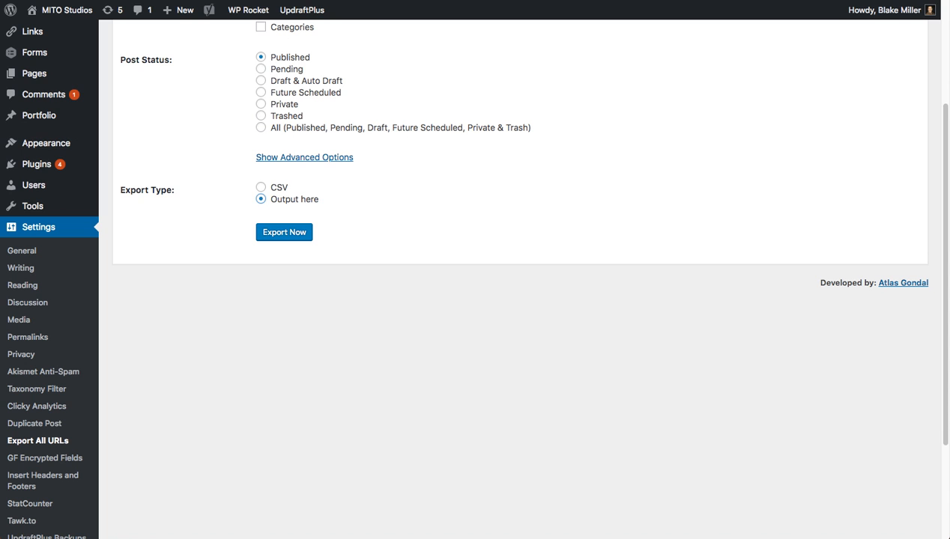
{"action": "left_click", "coordinate": [284, 233]}
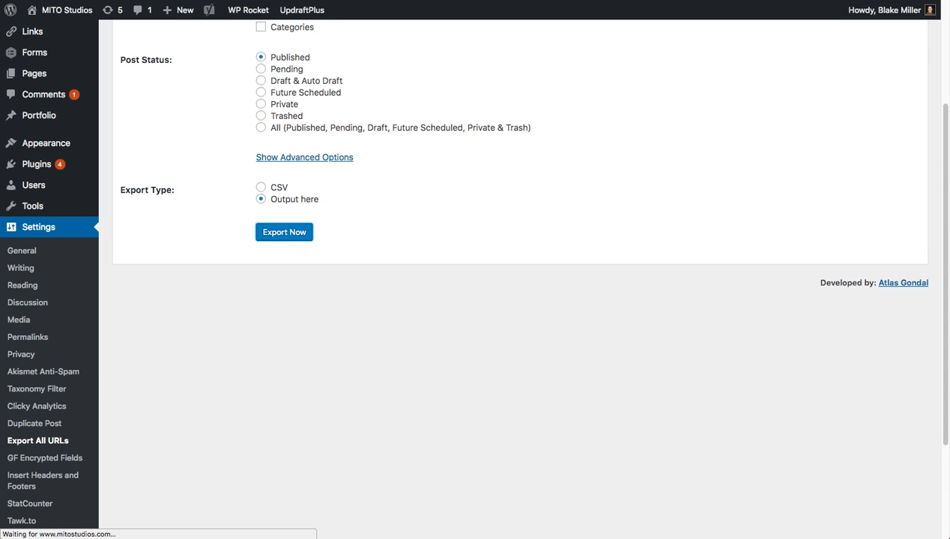
- Examine the exported titles and URLs, comparing the address structure of pages, blog posts and portfolio items
{"action": "scroll", "coordinate": [520, 300], "scroll_direction": "down", "scroll_amount": 5}
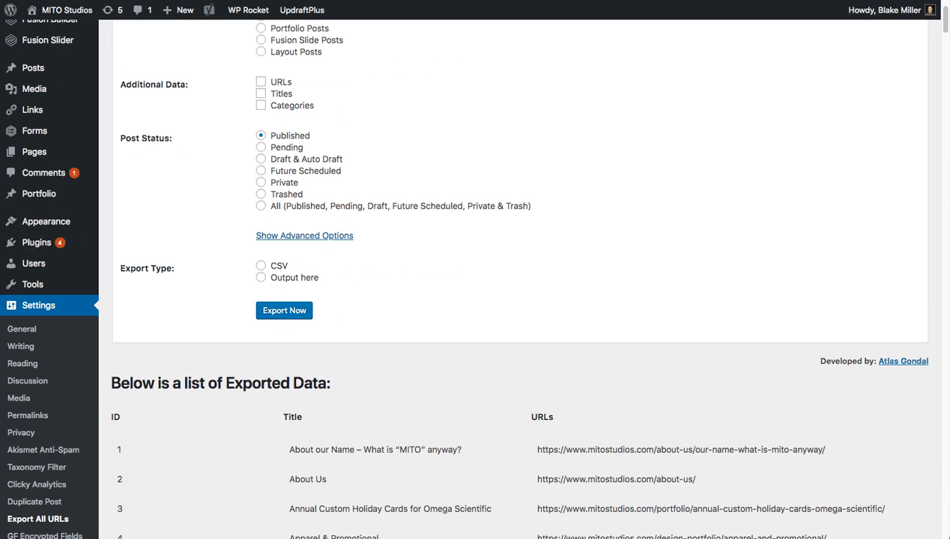
{"action": "scroll", "coordinate": [515, 276], "scroll_direction": "down", "scroll_amount": 1}
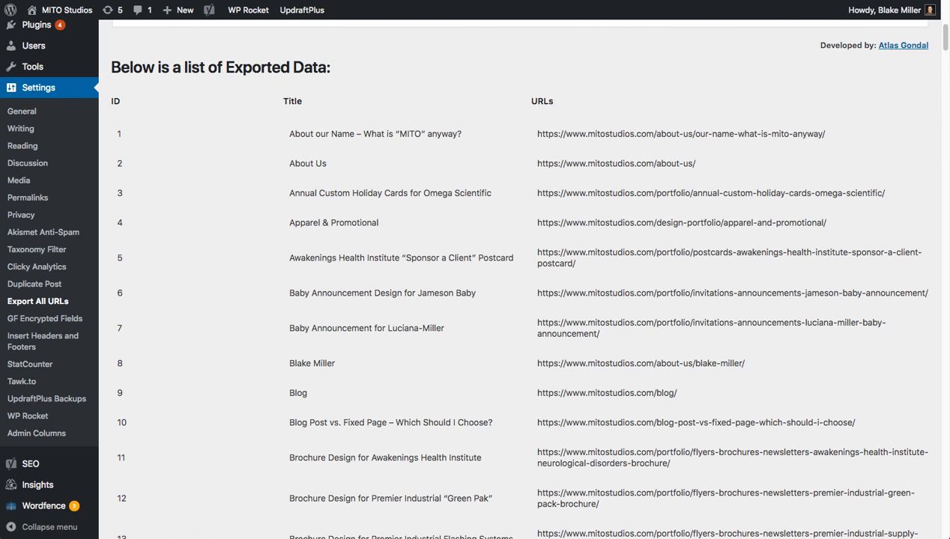
{"action": "scroll", "coordinate": [520, 280], "scroll_direction": "down", "scroll_amount": 1}
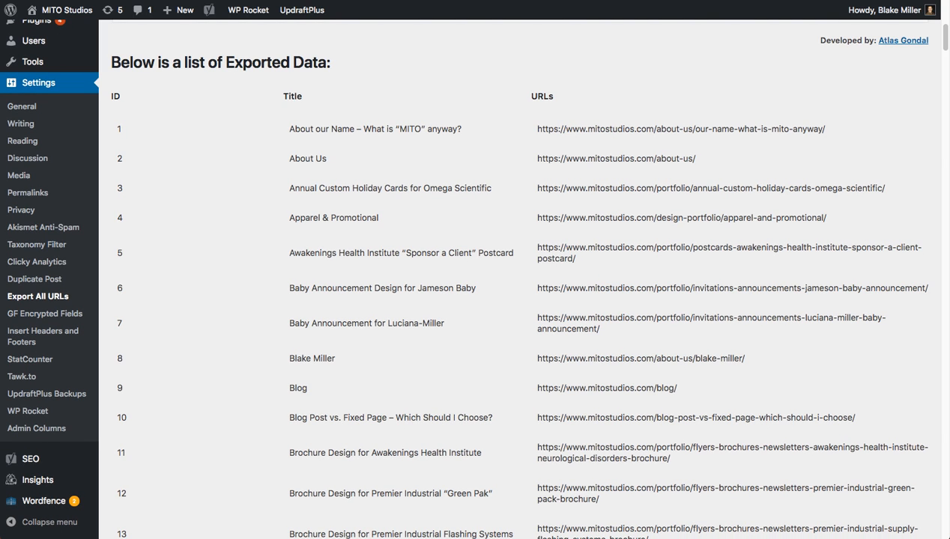
{"action": "left_click_drag", "start_coordinate": [652, 129], "coordinate": [734, 129]}
{"action": "left_click", "coordinate": [734, 129]}
{"action": "scroll", "coordinate": [520, 280], "scroll_direction": "down", "scroll_amount": 20}
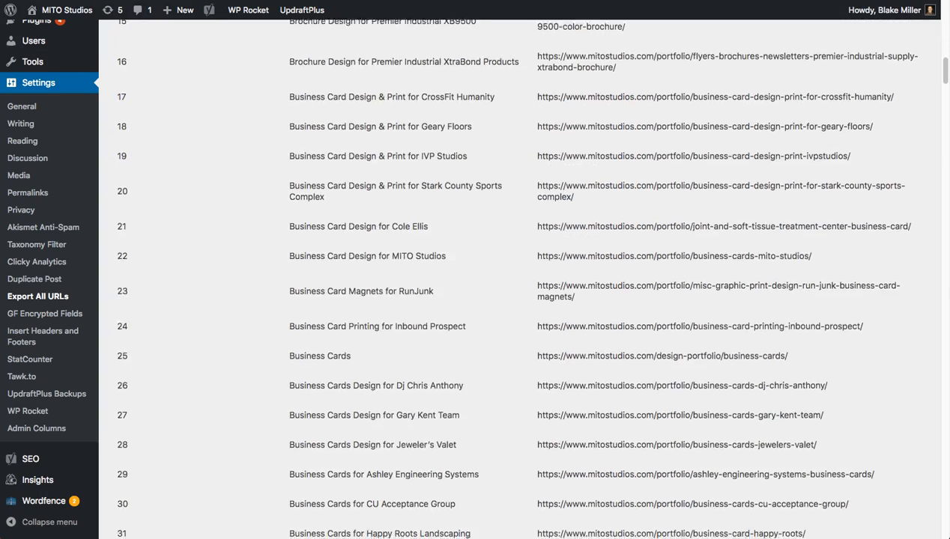
{"action": "scroll", "coordinate": [520, 279], "scroll_direction": "down", "scroll_amount": 20}
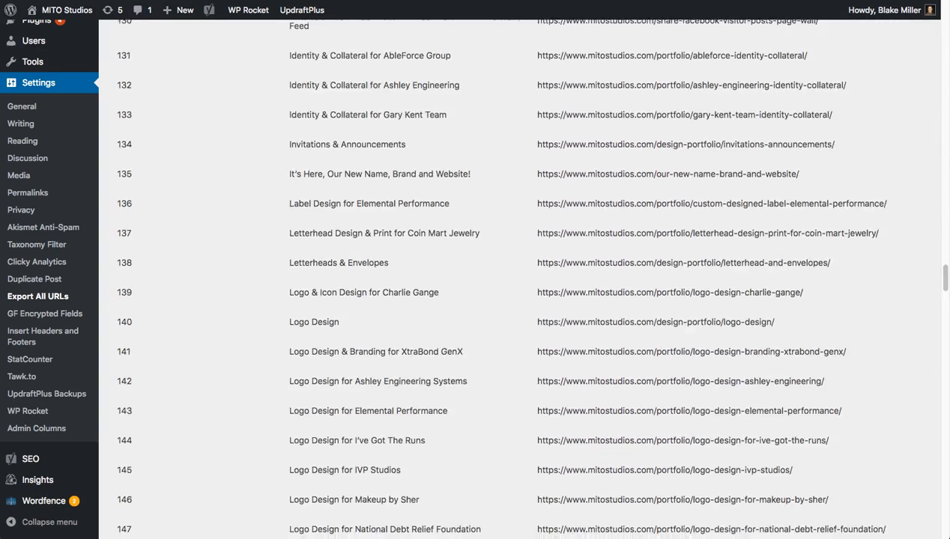
{"action": "scroll", "coordinate": [519, 279], "scroll_direction": "down", "scroll_amount": 4}
{"action": "scroll", "coordinate": [520, 280], "scroll_direction": "up", "scroll_amount": 10}
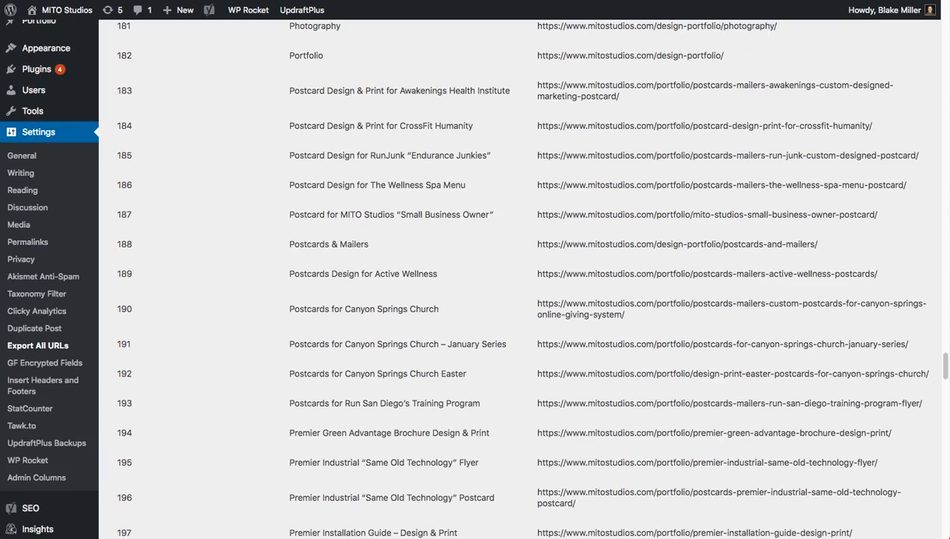
{"action": "scroll", "coordinate": [520, 279], "scroll_direction": "up", "scroll_amount": 10}
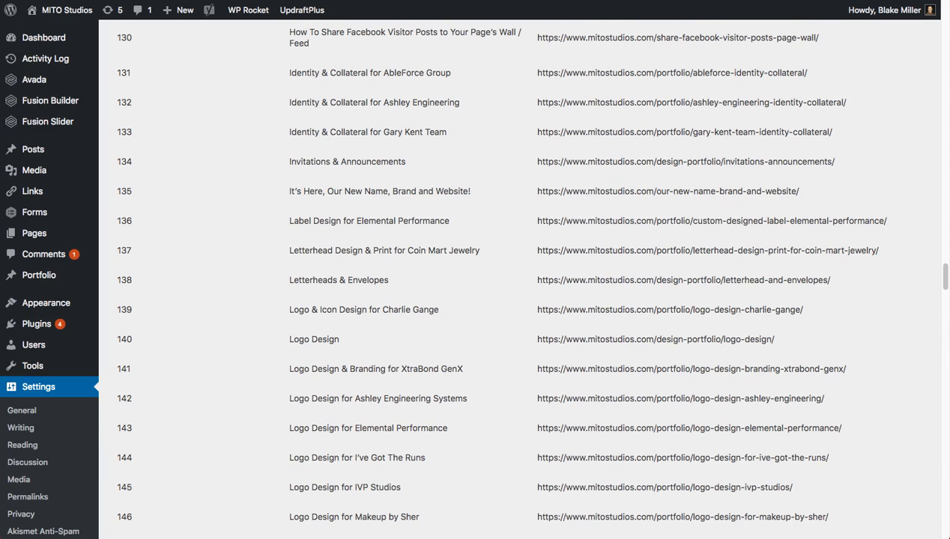
{"action": "left_click_drag", "start_coordinate": [656, 221], "coordinate": [702, 221]}
{"action": "scroll", "coordinate": [702, 221], "scroll_direction": "up", "scroll_amount": 1}
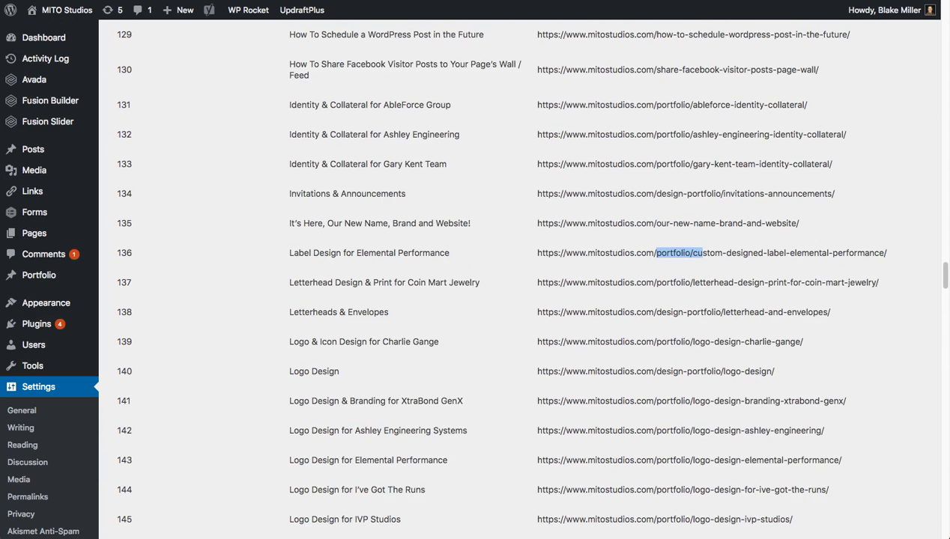
{"action": "left_click_drag", "start_coordinate": [608, 223], "coordinate": [792, 223]}
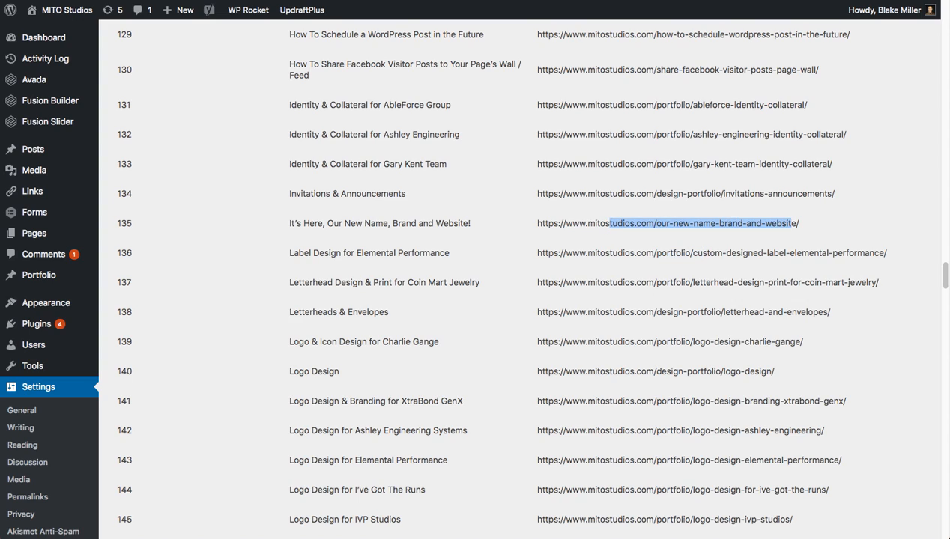
{"action": "scroll", "coordinate": [791, 223], "scroll_direction": "up", "scroll_amount": 6}
{"action": "scroll", "coordinate": [791, 223], "scroll_direction": "up", "scroll_amount": 20}
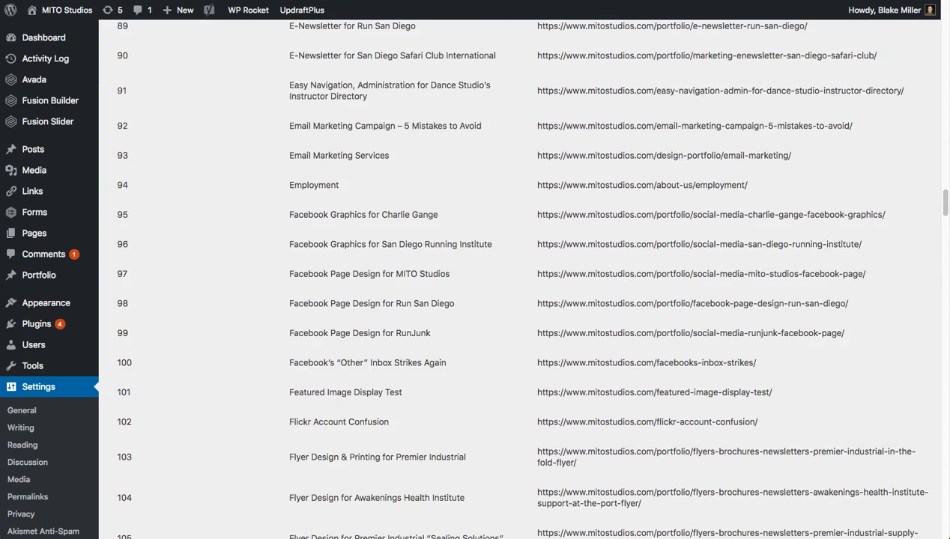
{"action": "scroll", "coordinate": [791, 224], "scroll_direction": "up", "scroll_amount": 15}
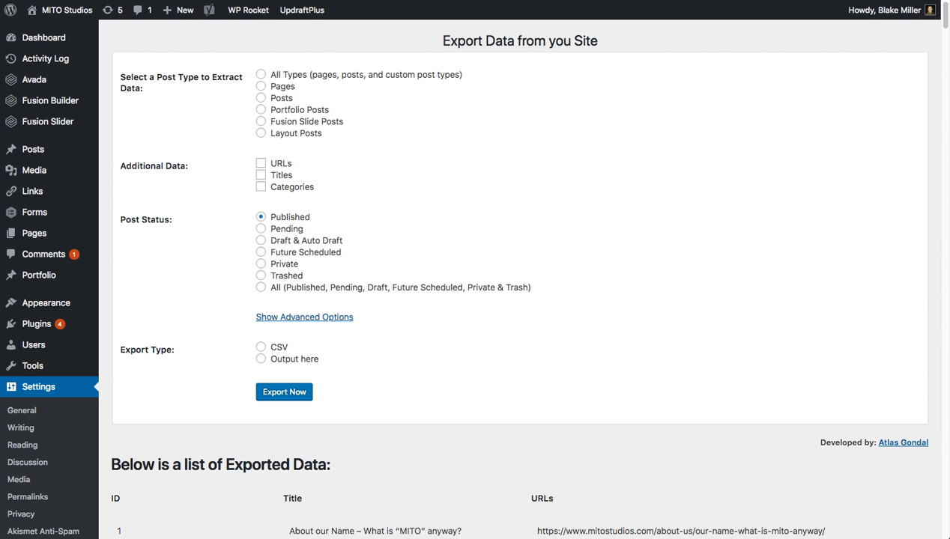
- Export only the published Posts with their URLs and titles, using Output here as the export type
{"action": "left_click", "coordinate": [260, 98]}
{"action": "left_click", "coordinate": [261, 163]}
{"action": "left_click", "coordinate": [260, 176]}
{"action": "left_click", "coordinate": [261, 359]}
{"action": "left_click", "coordinate": [284, 391]}
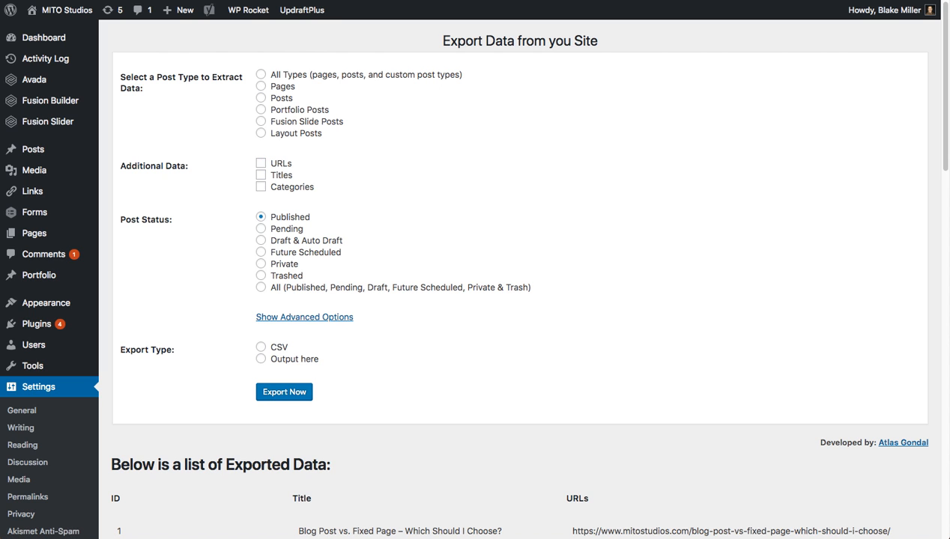
- Select all rows of the exported post data, from ID 1 through ID 36, with their titles and URLs
{"action": "scroll", "coordinate": [520, 300], "scroll_direction": "down", "scroll_amount": 4}
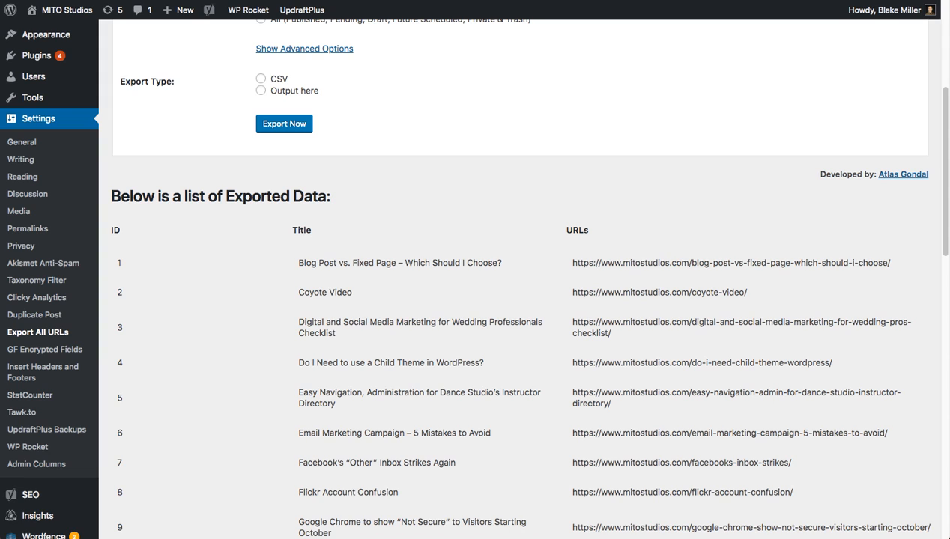
{"action": "left_click_drag", "start_coordinate": [115, 262], "coordinate": [839, 485]}
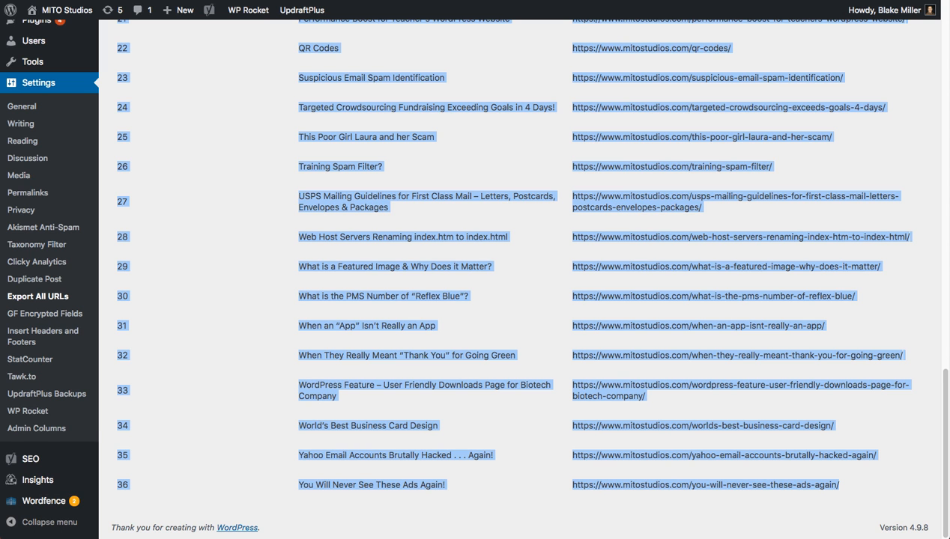
{"action": "scroll", "coordinate": [519, 279], "scroll_direction": "up", "scroll_amount": 15}
{"action": "scroll", "coordinate": [519, 279], "scroll_direction": "down", "scroll_amount": 7}
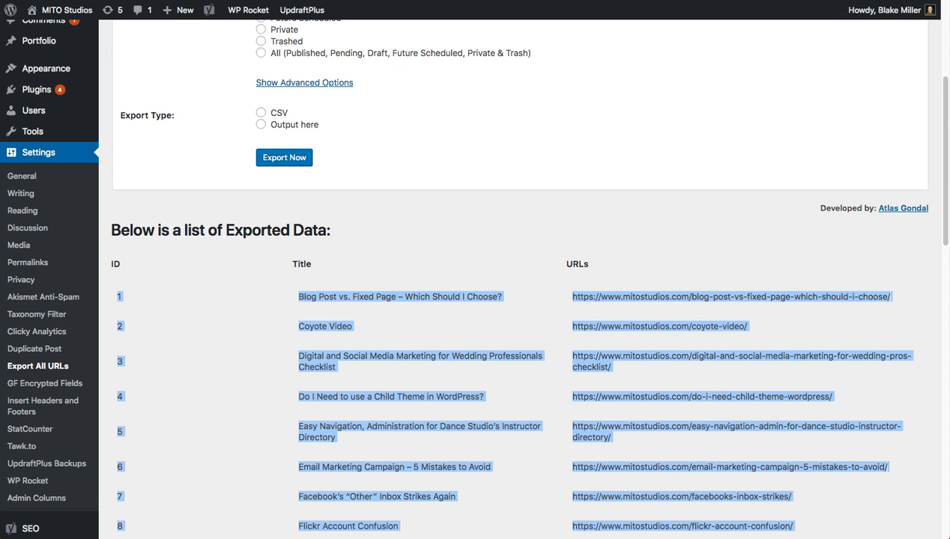
{"action": "scroll", "coordinate": [520, 280], "scroll_direction": "up", "scroll_amount": 3}
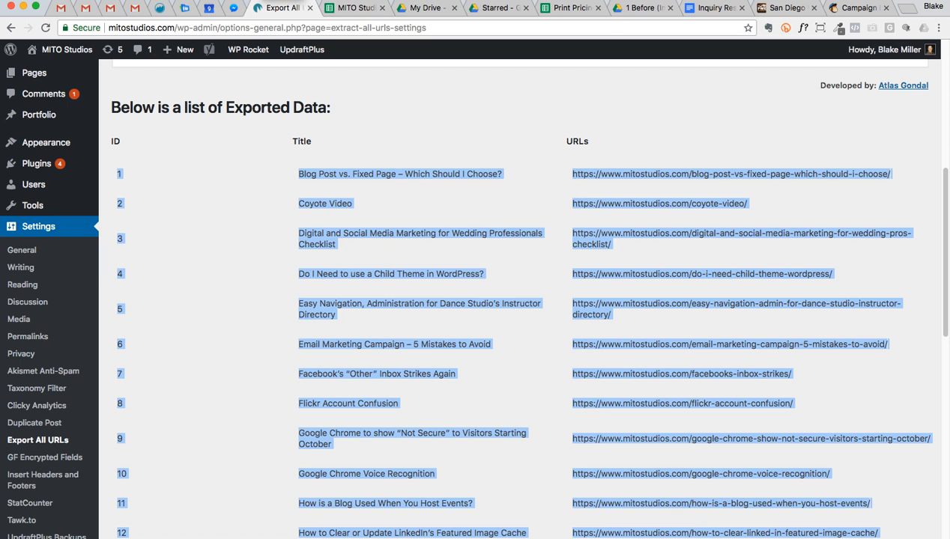
- Switch to the MITO Studios Posts spreadsheet and paste the exported post rows from cell A2, with IDs, titles and URLs in separate columns
{"action": "key", "text": "super+Tab"}
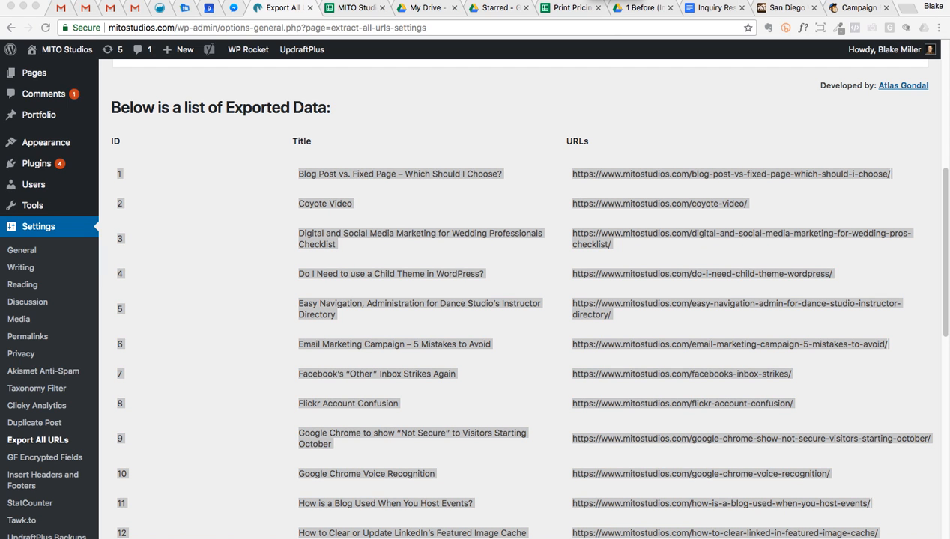
{"action": "left_click_drag", "start_coordinate": [920, 7], "coordinate": [921, 0]}
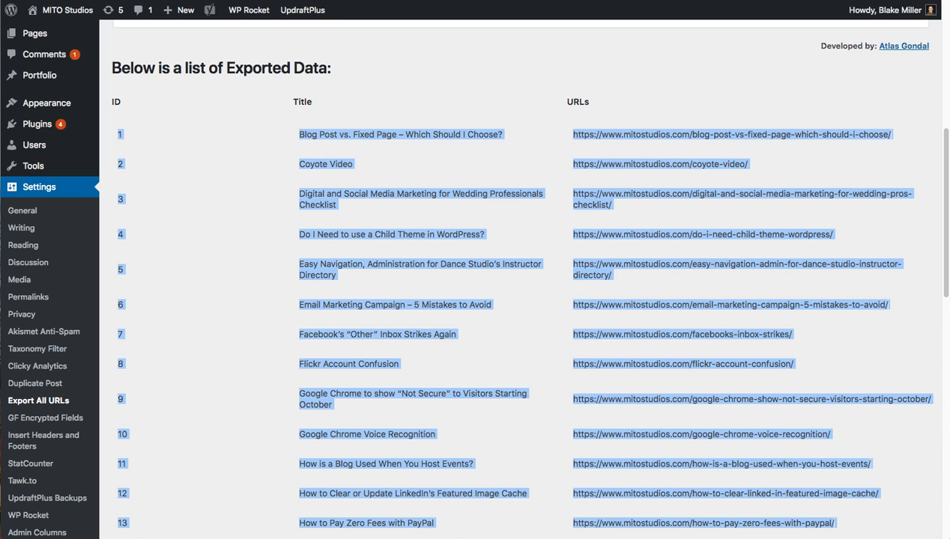
{"action": "key", "text": "ctrl+Tab"}
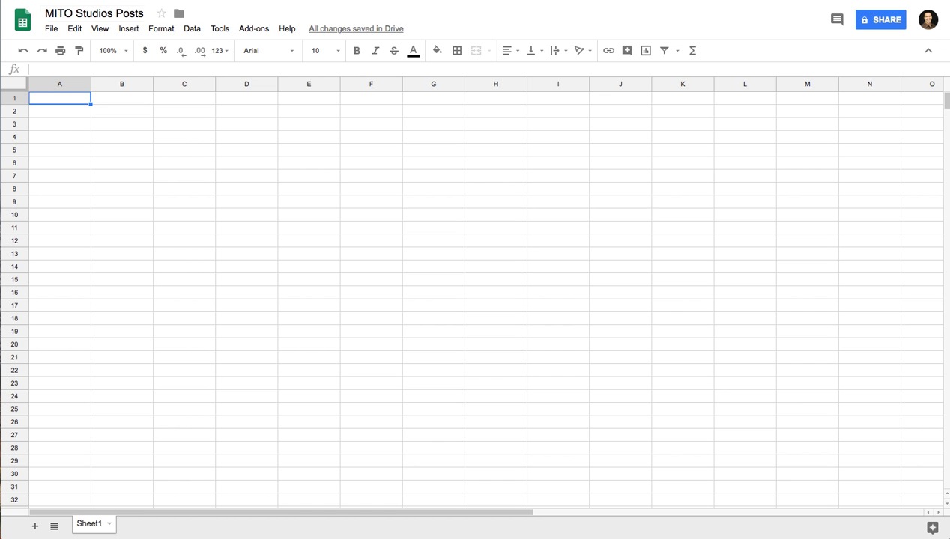
{"action": "left_click", "coordinate": [122, 137]}
{"action": "left_click", "coordinate": [60, 111]}
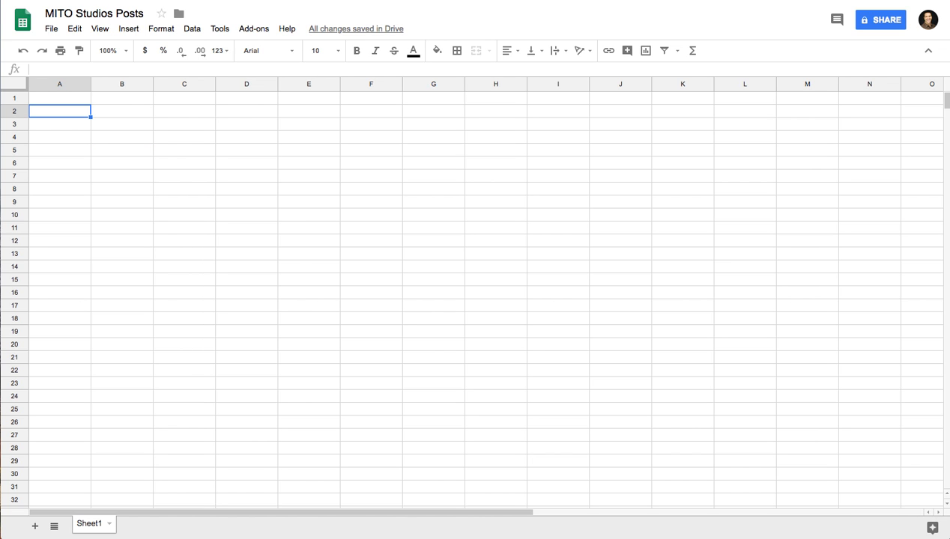
{"action": "key", "text": "ctrl+v"}
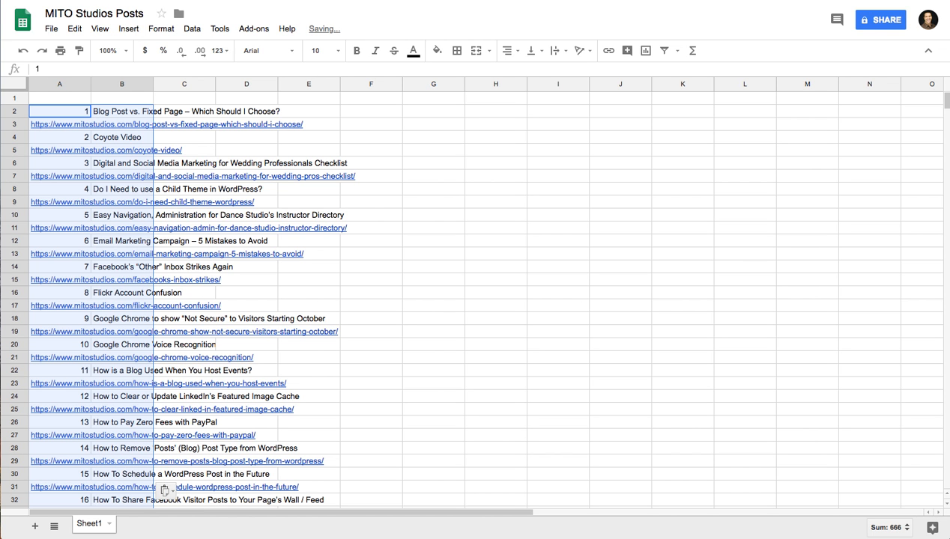
{"action": "key", "text": "ctrl+z"}
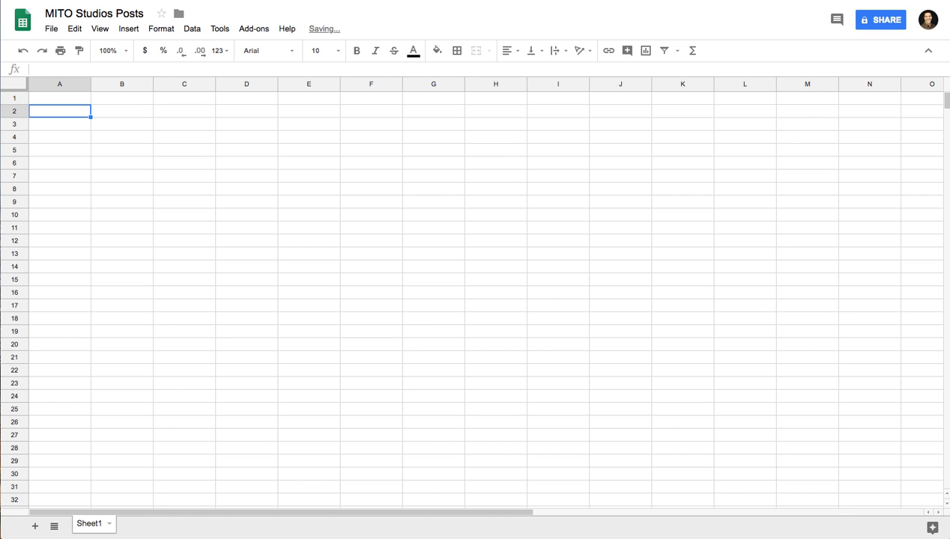
{"action": "key", "text": "ctrl+v"}
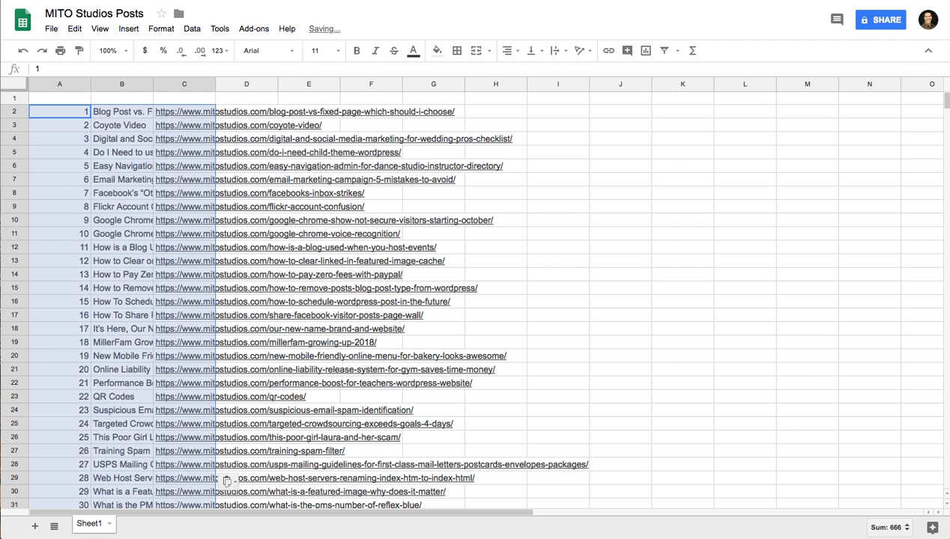
- Widen columns B and C to fit the full post titles and URLs
{"action": "left_click", "coordinate": [558, 138]}
{"action": "left_click_drag", "start_coordinate": [153, 84], "coordinate": [232, 84]}
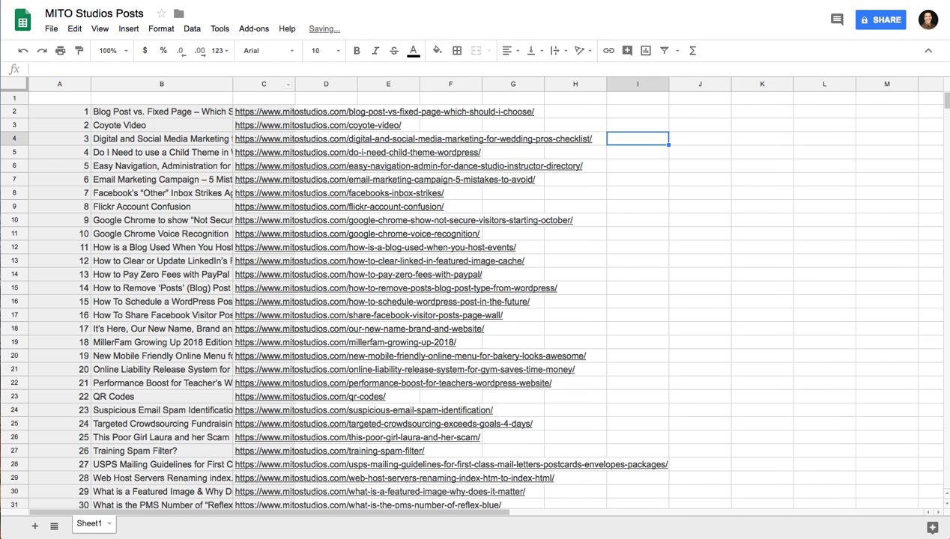
{"action": "double_click", "coordinate": [231, 84]}
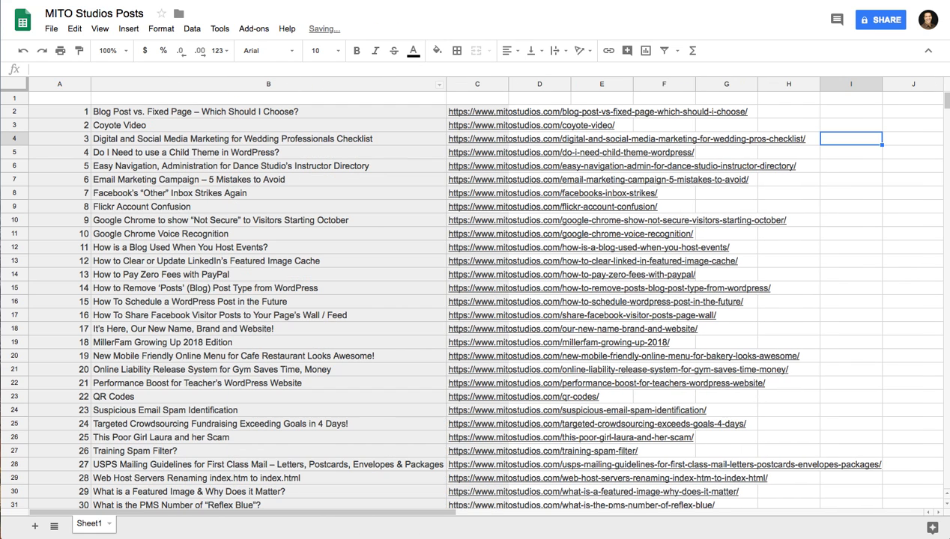
{"action": "double_click", "coordinate": [508, 83]}
{"action": "left_click", "coordinate": [315, 139]}
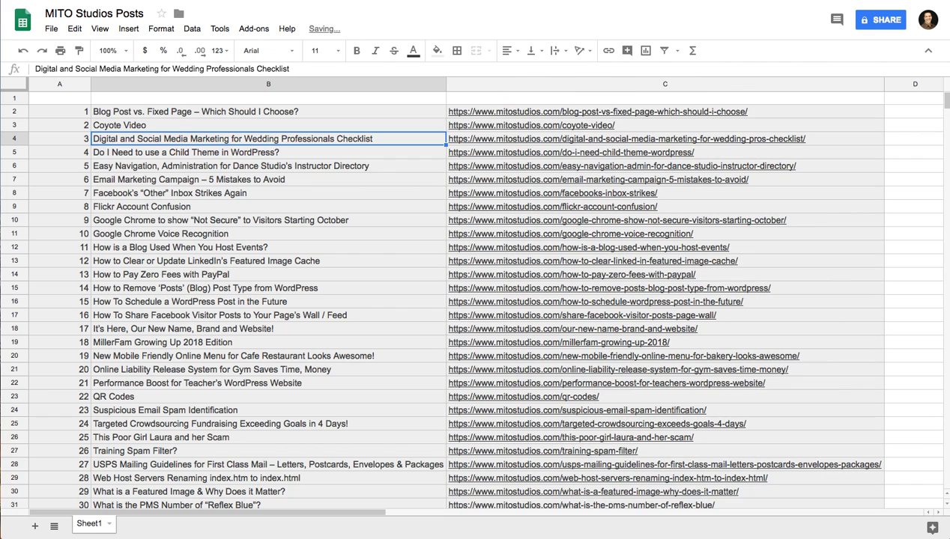
- Enter the heading Type in cell D1, beside the URL column
{"action": "left_click", "coordinate": [60, 98]}
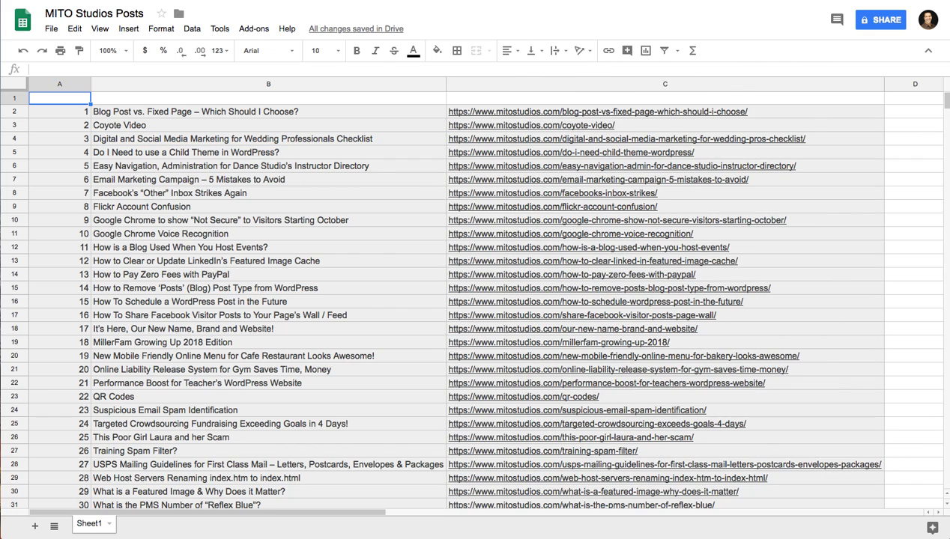
{"action": "scroll", "coordinate": [479, 299], "scroll_direction": "down", "scroll_amount": 3}
{"action": "scroll", "coordinate": [479, 300], "scroll_direction": "up", "scroll_amount": 1}
{"action": "scroll", "coordinate": [479, 299], "scroll_direction": "up", "scroll_amount": 2}
{"action": "left_click", "coordinate": [268, 112]}
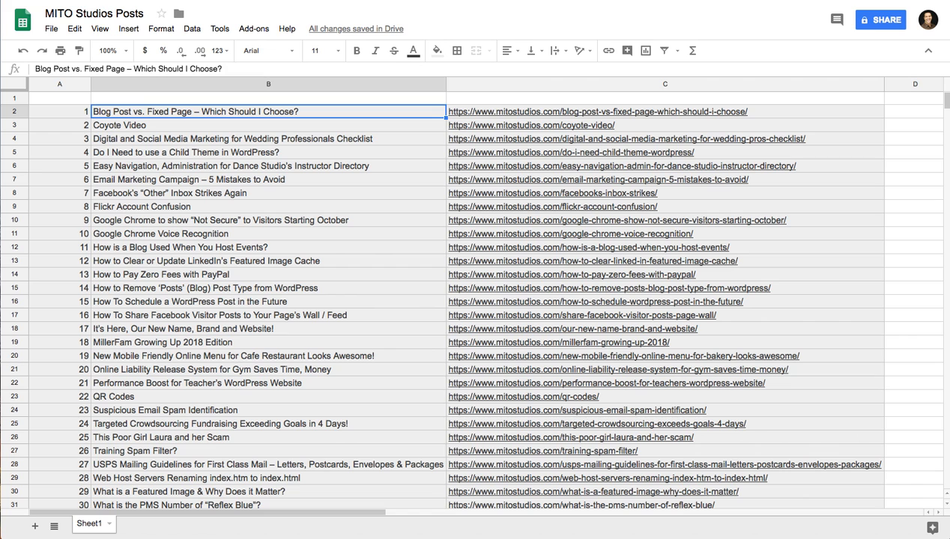
{"action": "key", "text": "Right"}
{"action": "key", "text": "Right"}
{"action": "key", "text": "Right"}
{"action": "key", "text": "Left"}
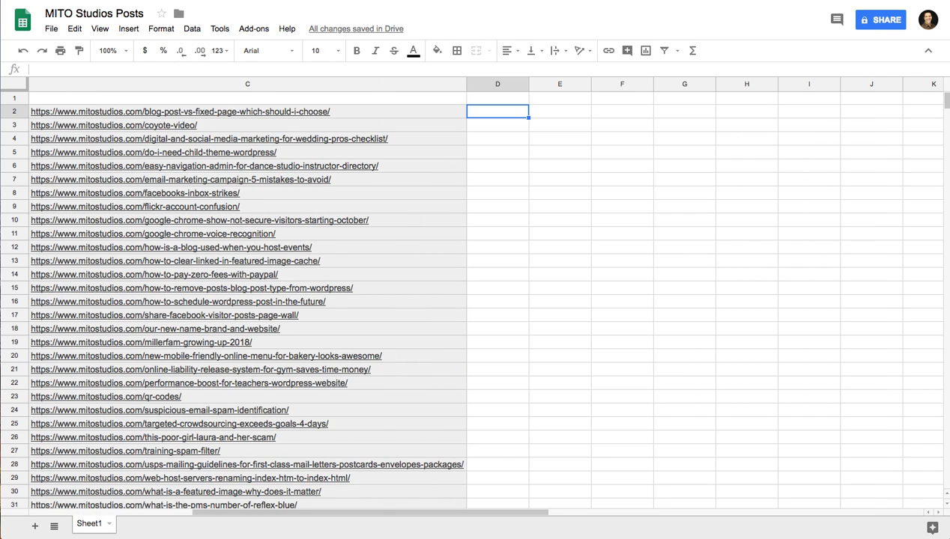
{"action": "key", "text": "Up"}
{"action": "type", "text": "Type"}
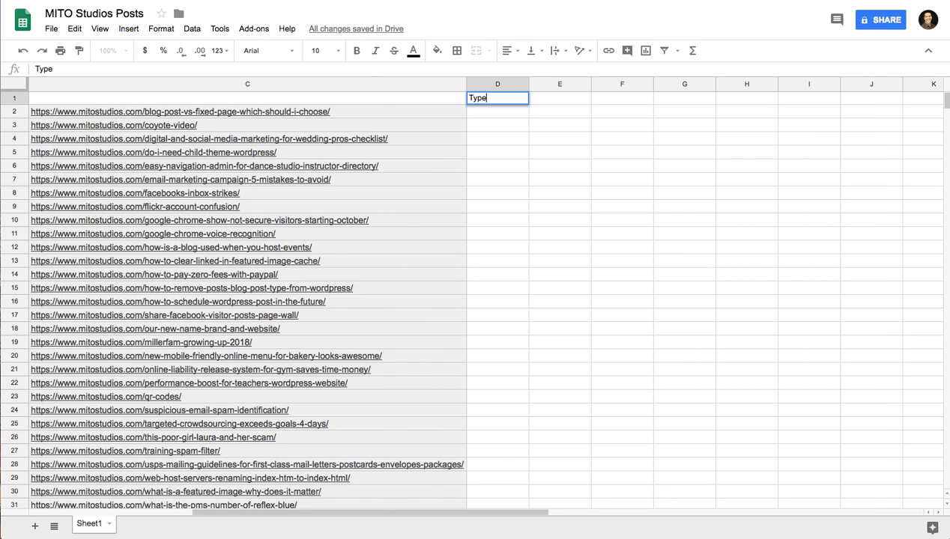
{"action": "key", "text": "Return"}
- Complete the header row with URL in C1, ID in A1 and Title in B1
{"action": "key", "text": "Up"}
{"action": "key", "text": "Left"}
{"action": "type", "text": "URL"}
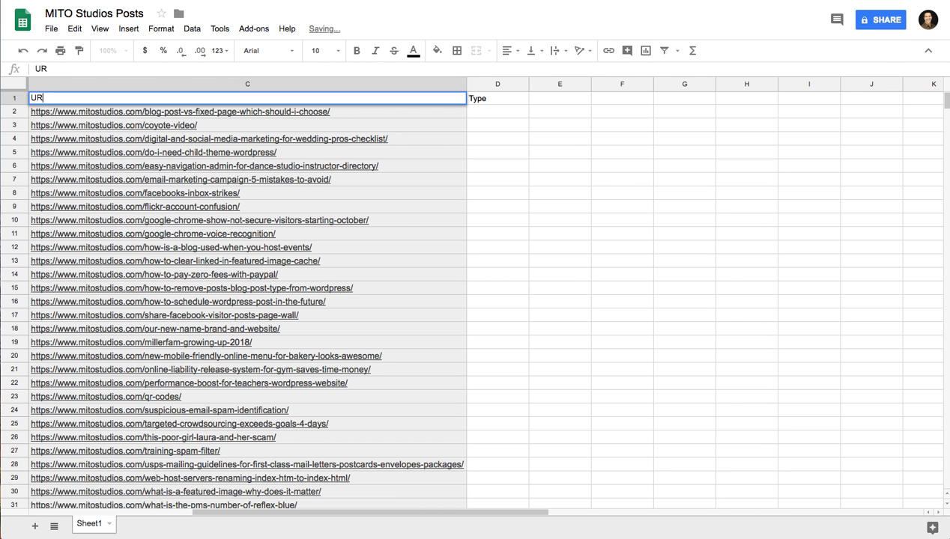
{"action": "key", "text": "Return"}
{"action": "key", "text": "Up"}
{"action": "key", "text": "Left"}
{"action": "key", "text": "Left"}
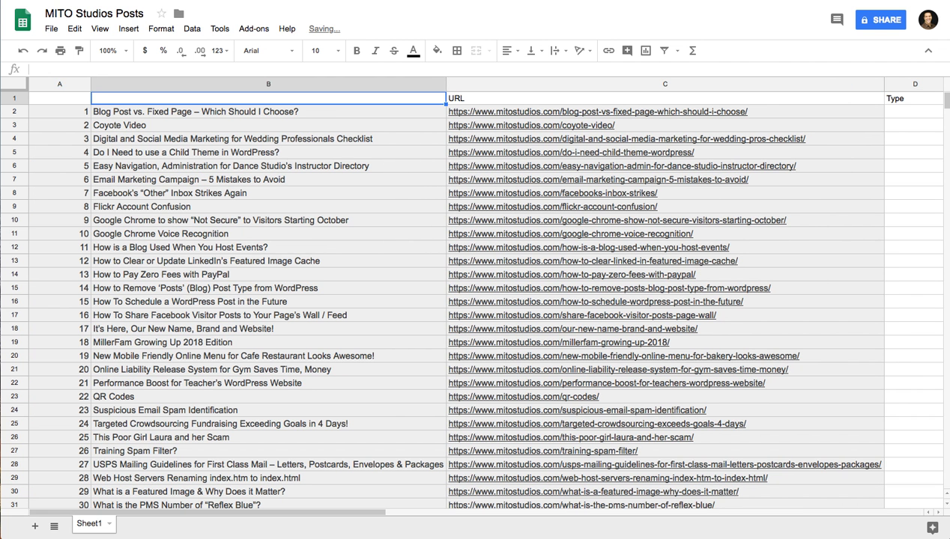
{"action": "type", "text": "ID"}
{"action": "key", "text": "Tab"}
{"action": "type", "text": "Title"}
{"action": "key", "text": "Tab"}
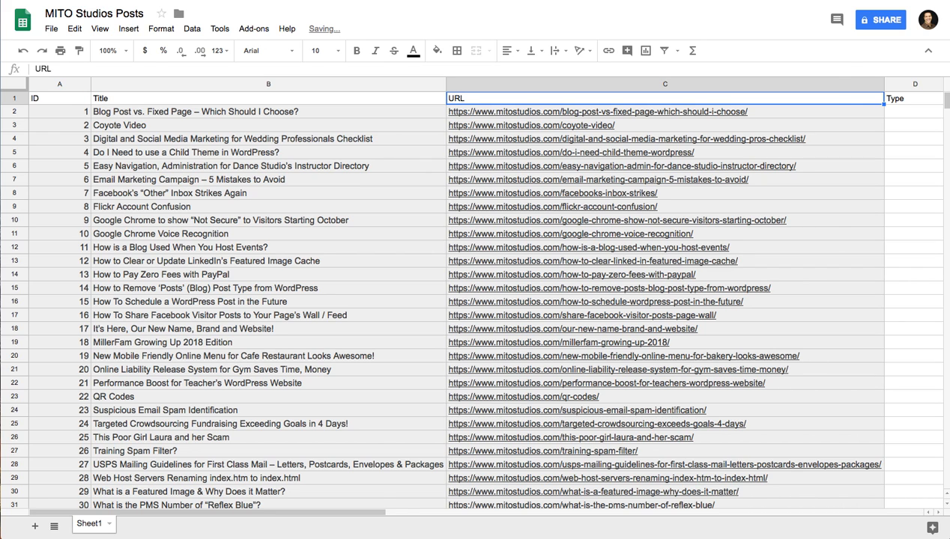
- Enter Post in cell D2 and fill it down the Type column to row 37, the last post
{"action": "key", "text": "Tab"}
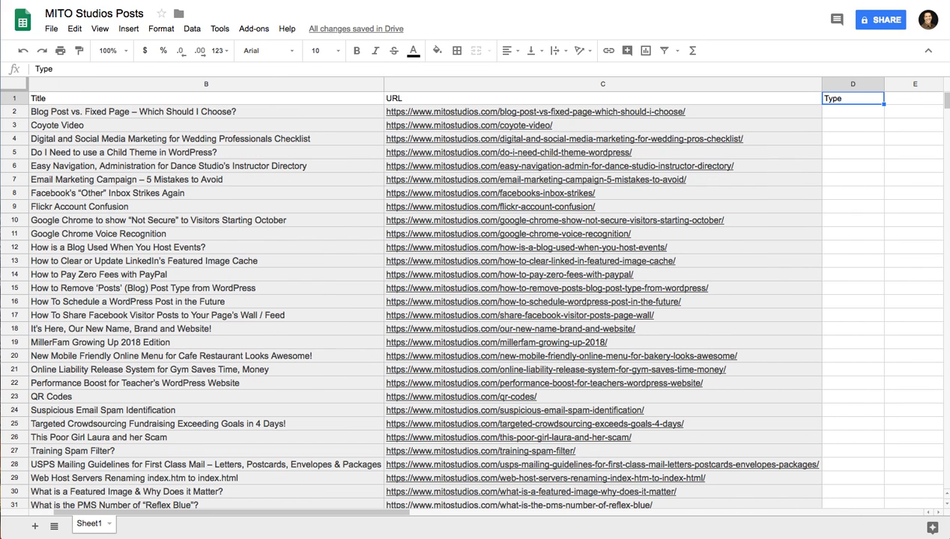
{"action": "key", "text": "Return"}
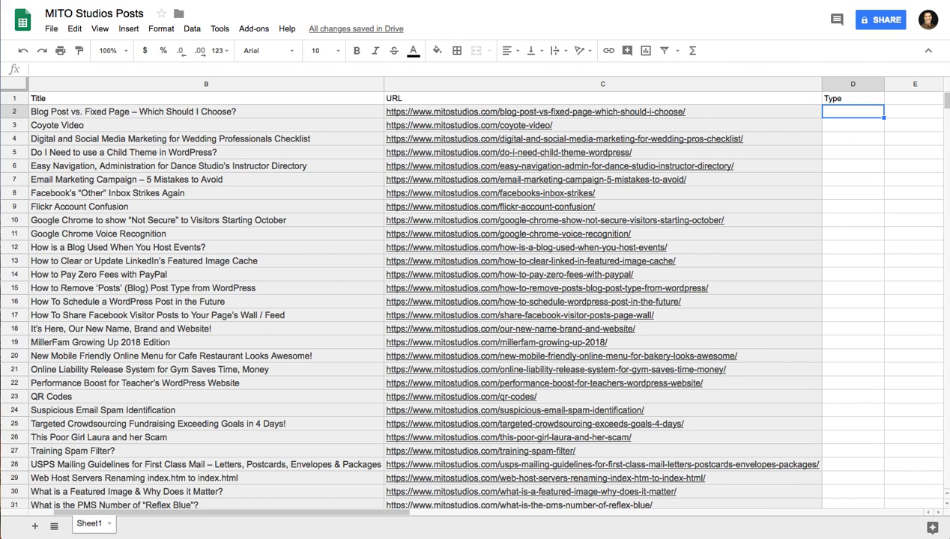
{"action": "type", "text": "Post"}
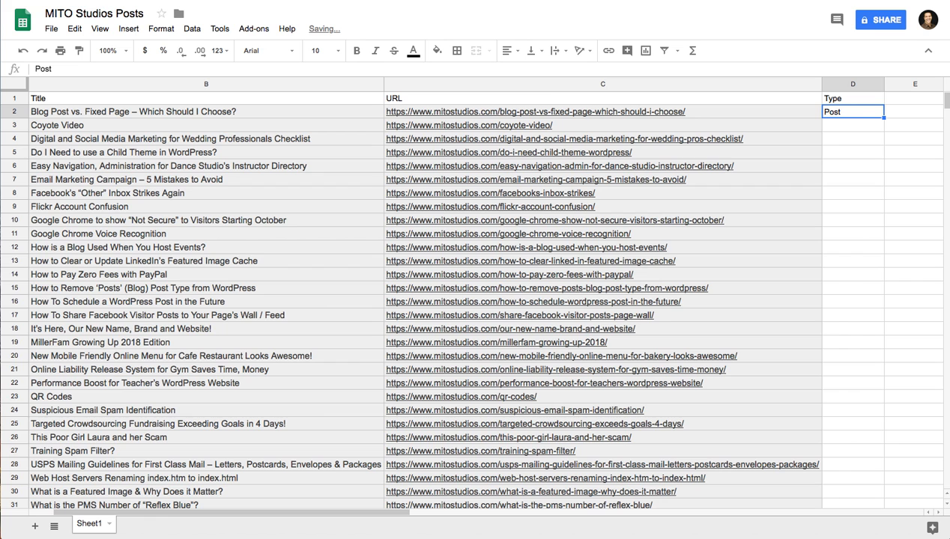
{"action": "key", "text": "shift+Down"}
{"action": "key", "text": "shift+Page_Down"}
{"action": "key", "text": "shift+Down"}
{"action": "key", "text": "shift+Down"}
{"action": "key", "text": "shift+Down"}
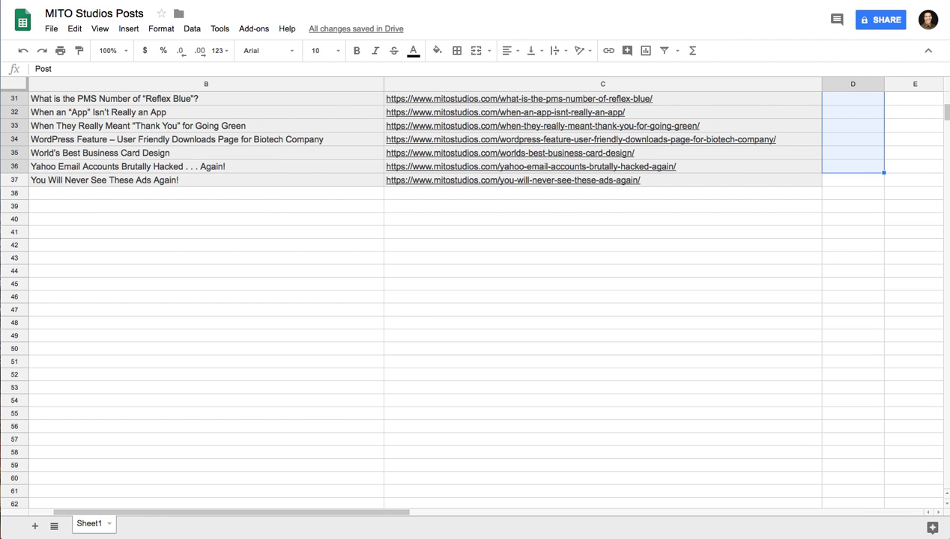
{"action": "key", "text": "shift+Down"}
{"action": "key", "text": "ctrl+d"}
{"action": "key", "text": "Down"}
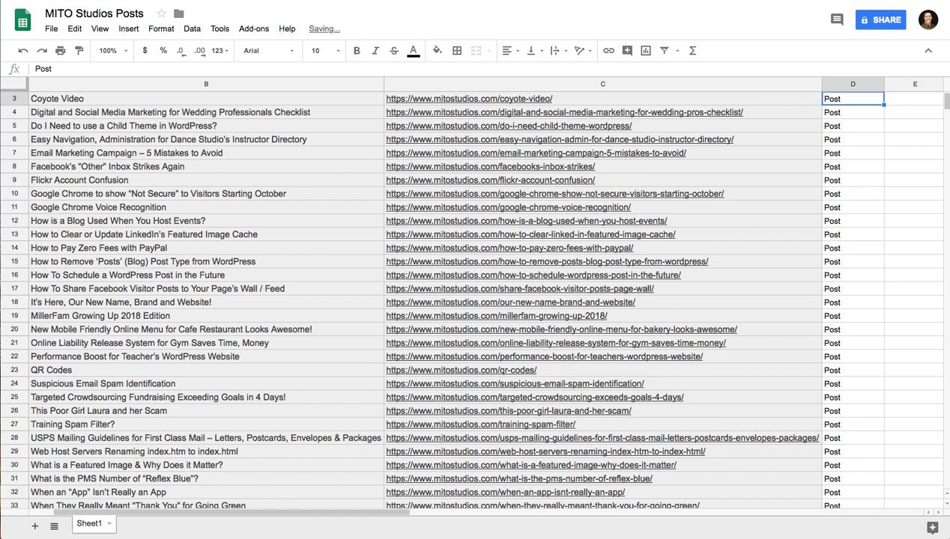
- Create a filter on the Title, URL and Type headings in B1 to D1
{"action": "key", "text": "Up"}
{"action": "key", "text": "Left"}
{"action": "key", "text": "Up"}
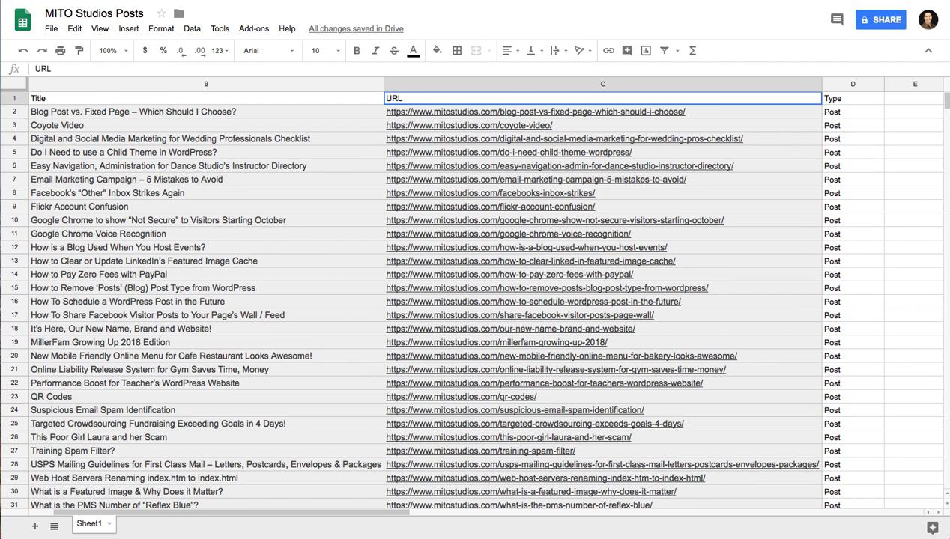
{"action": "key", "text": "Left"}
{"action": "key", "text": "Down"}
{"action": "key", "text": "Up"}
{"action": "key", "text": "shift+Right"}
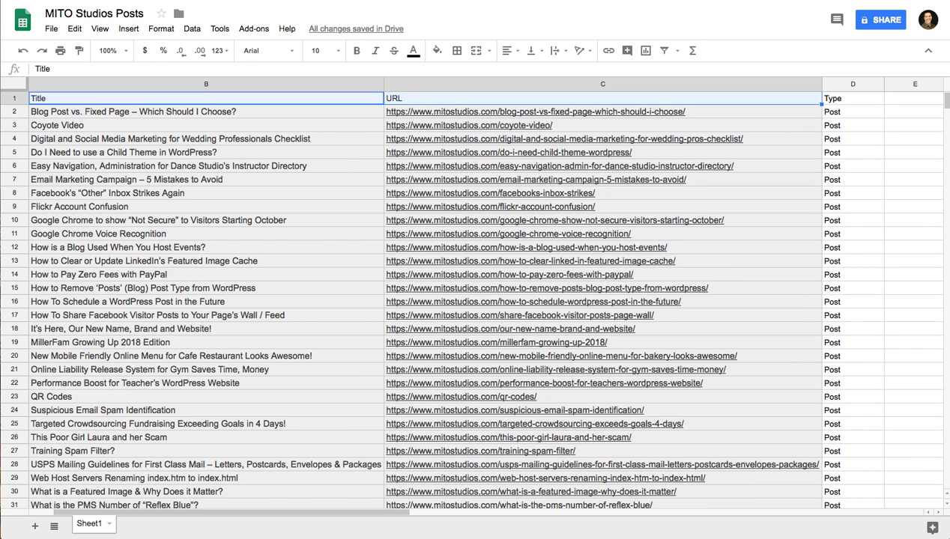
{"action": "key", "text": "shift+Right"}
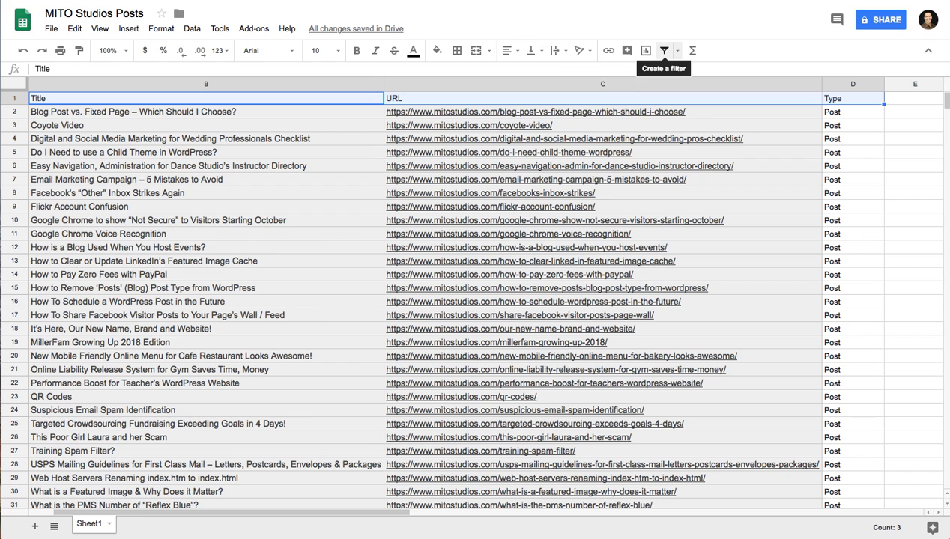
{"action": "left_click", "coordinate": [664, 50]}
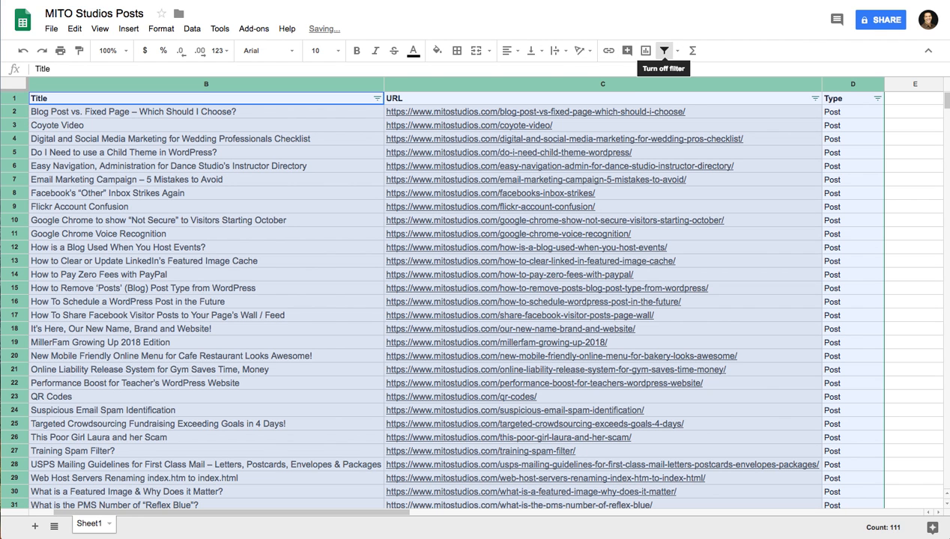
- Freeze the first row of the sheet, which holds the column headings
{"action": "left_click", "coordinate": [666, 98]}
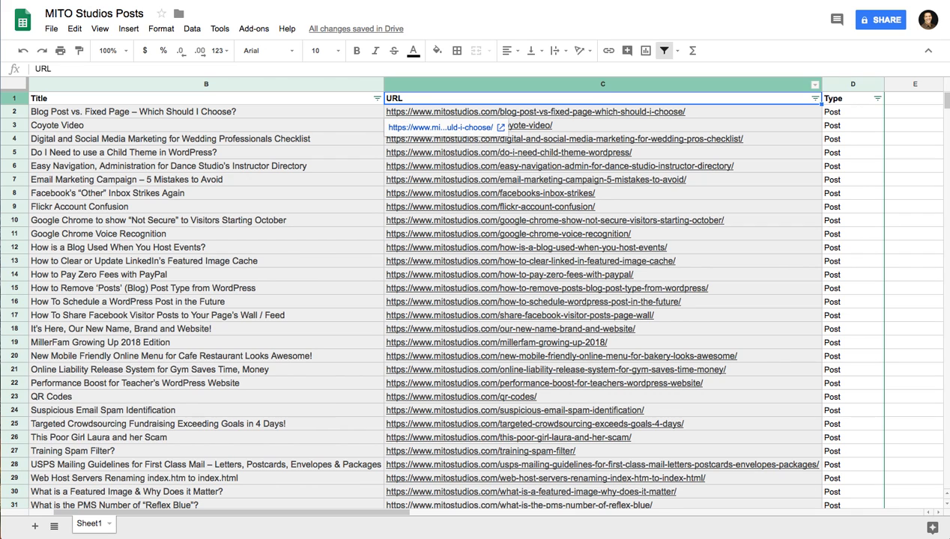
{"action": "left_click", "coordinate": [877, 98]}
{"action": "left_click", "coordinate": [629, 167]}
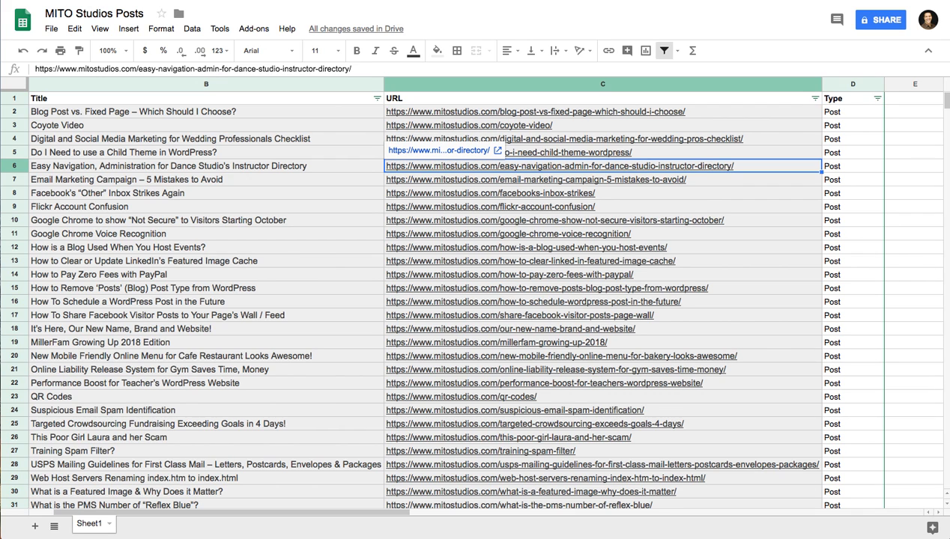
{"action": "left_click", "coordinate": [592, 98]}
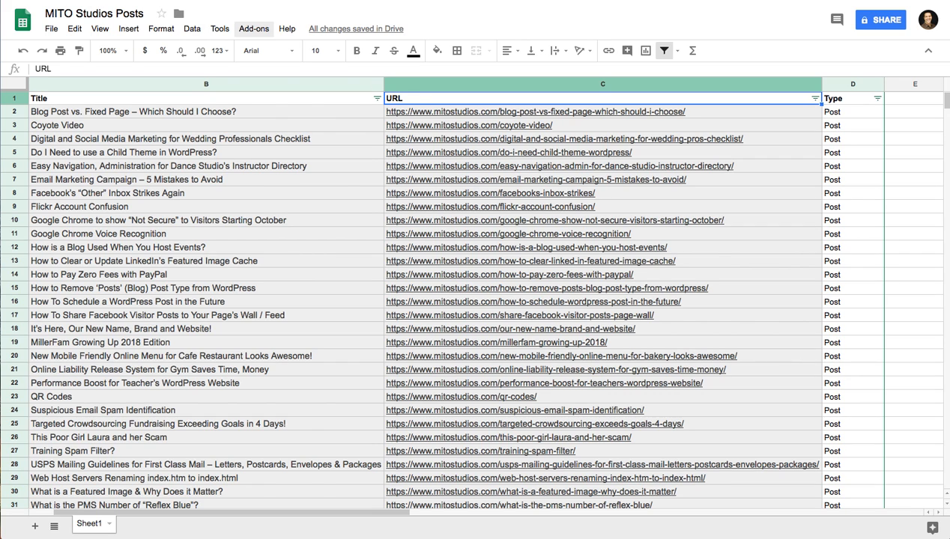
{"action": "left_click", "coordinate": [100, 29]}
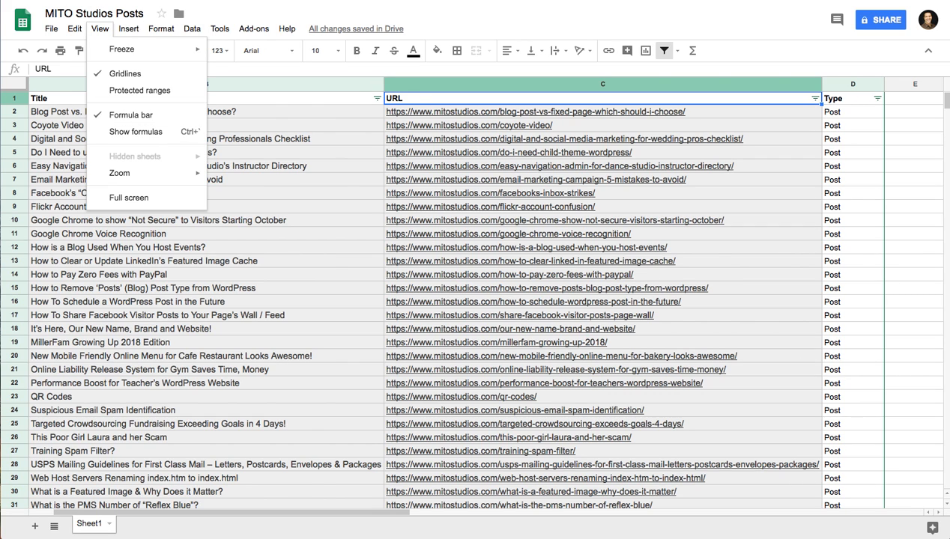
{"action": "mouse_move", "coordinate": [173, 48]}
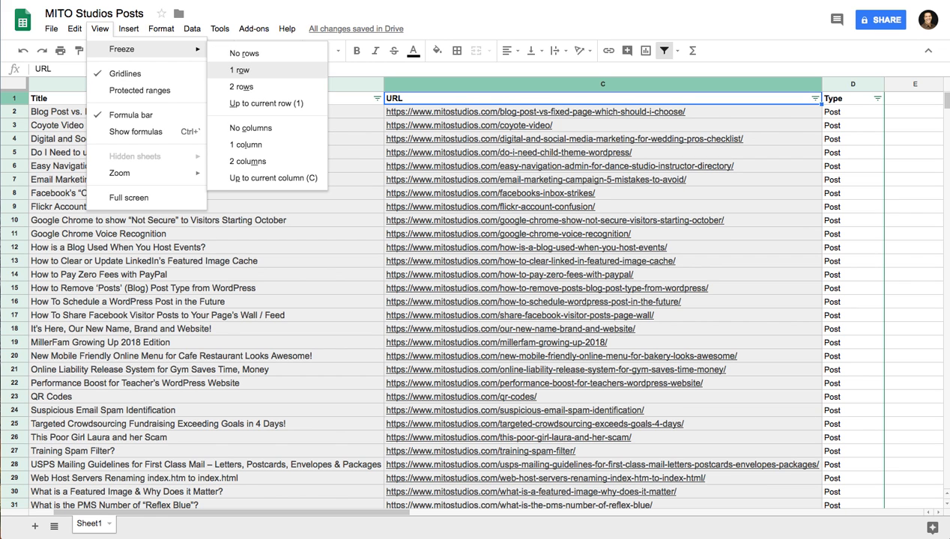
{"action": "left_click", "coordinate": [239, 70]}
{"action": "left_click", "coordinate": [239, 182]}
{"action": "scroll", "coordinate": [239, 182], "scroll_direction": "down", "scroll_amount": 1}
{"action": "scroll", "coordinate": [240, 182], "scroll_direction": "up", "scroll_amount": 1}
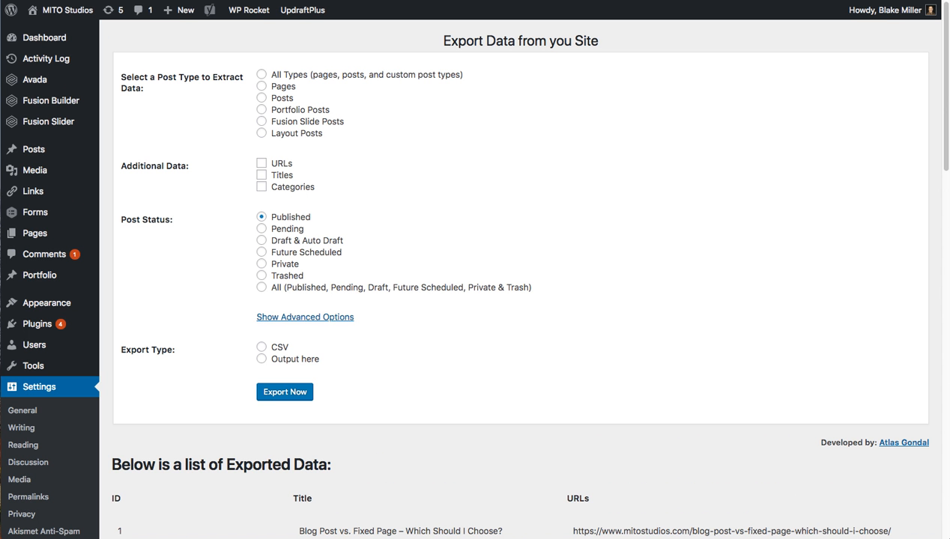
- On the WordPress export page, export the published Pages with their URLs and titles, using Output here as the export type
{"action": "left_click", "coordinate": [261, 86]}
{"action": "left_click", "coordinate": [262, 164]}
{"action": "left_click", "coordinate": [262, 175]}
{"action": "left_click", "coordinate": [262, 359]}
{"action": "left_click", "coordinate": [284, 392]}
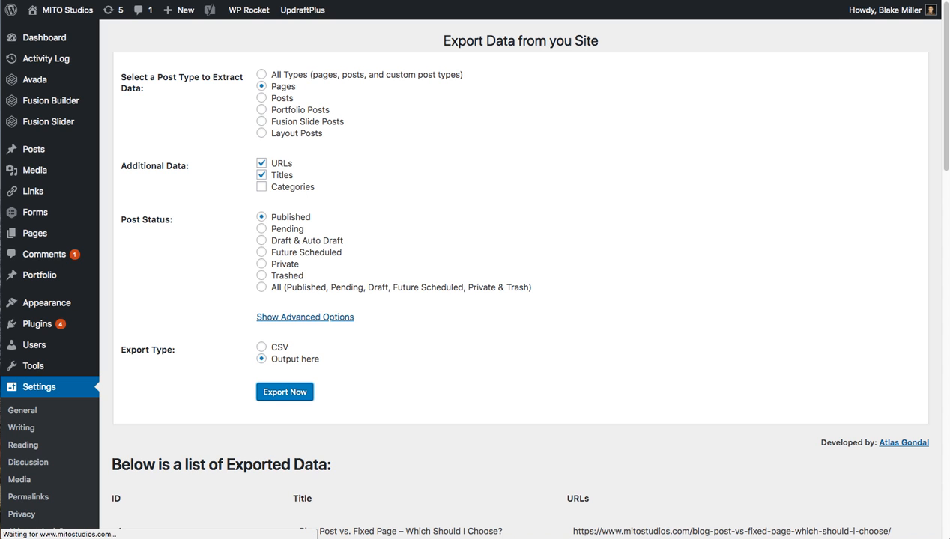
- Copy all rows of the exported page data, from ID 1 through ID 39, with their titles and URLs
{"action": "scroll", "coordinate": [520, 299], "scroll_direction": "down", "scroll_amount": 5}
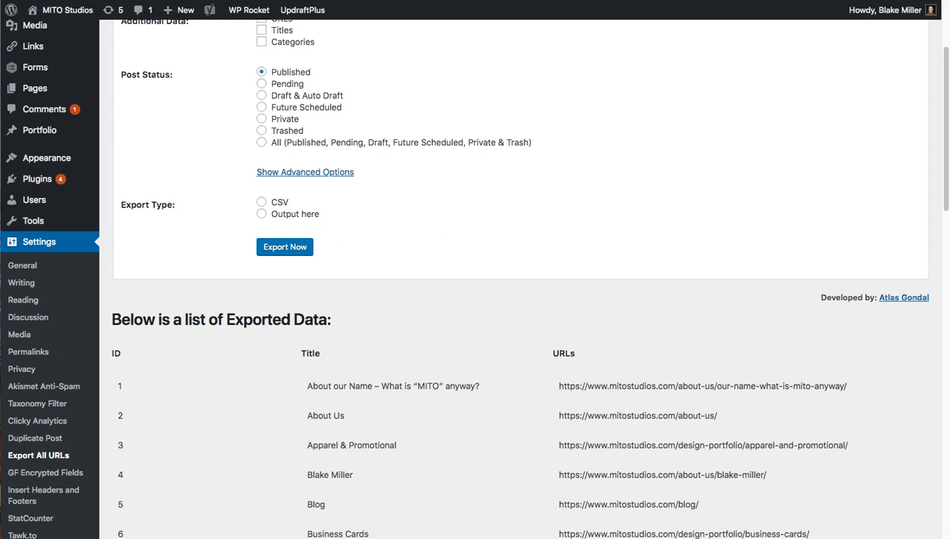
{"action": "left_click_drag", "start_coordinate": [116, 332], "coordinate": [877, 495]}
{"action": "key", "text": "ctrl+c"}
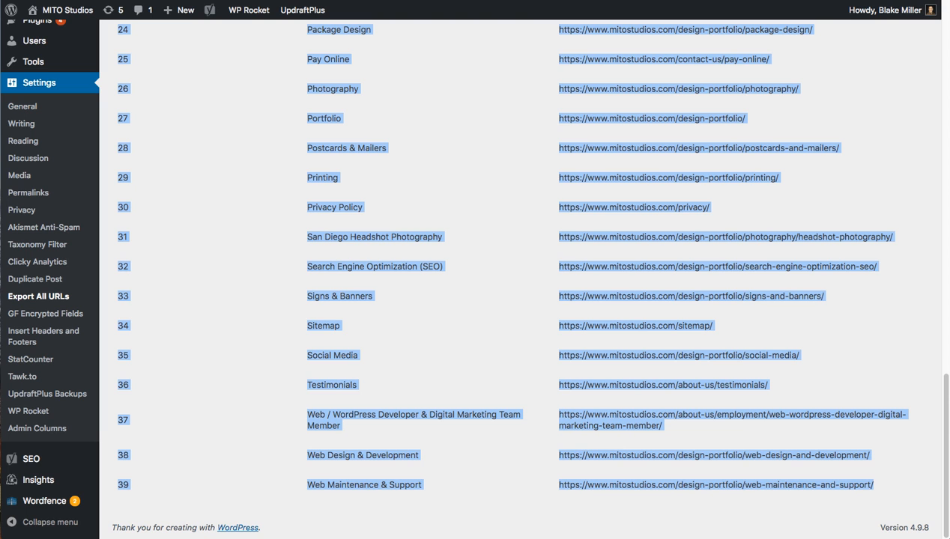
- Switch to the Google Sheets spreadsheet and paste the copied page rows below the last post, starting at A38
{"action": "key", "text": "ctrl+Tab"}
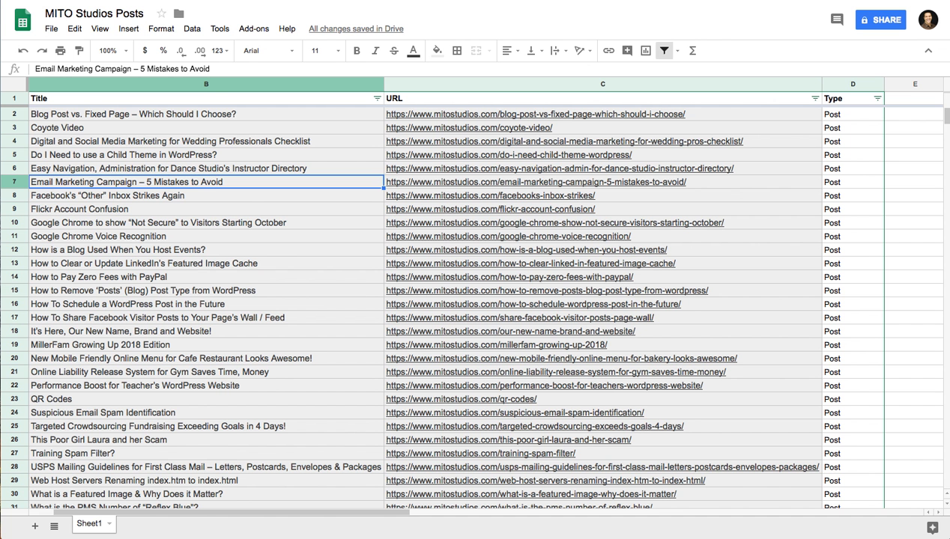
{"action": "scroll", "coordinate": [479, 300], "scroll_direction": "down", "scroll_amount": 5}
{"action": "left_click", "coordinate": [206, 263]}
{"action": "key", "text": "Left"}
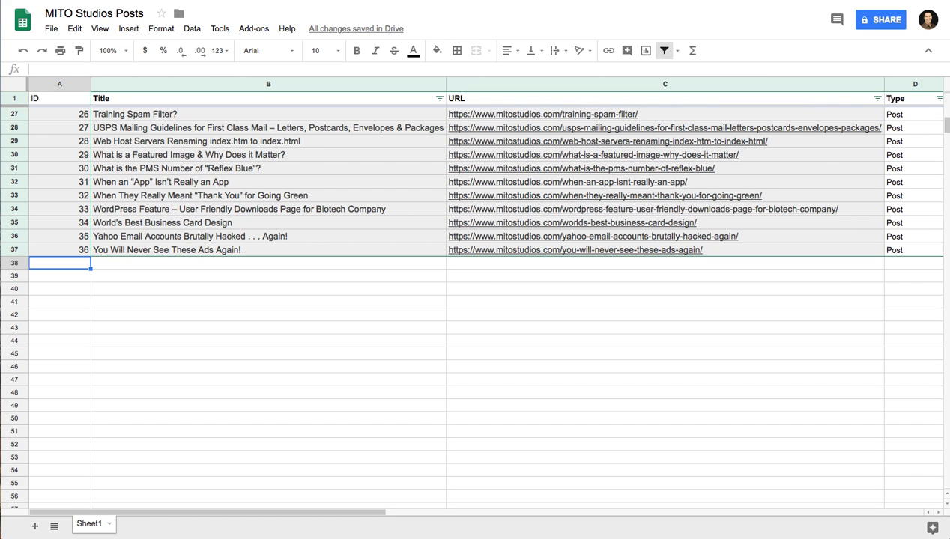
{"action": "key", "text": "ctrl+v"}
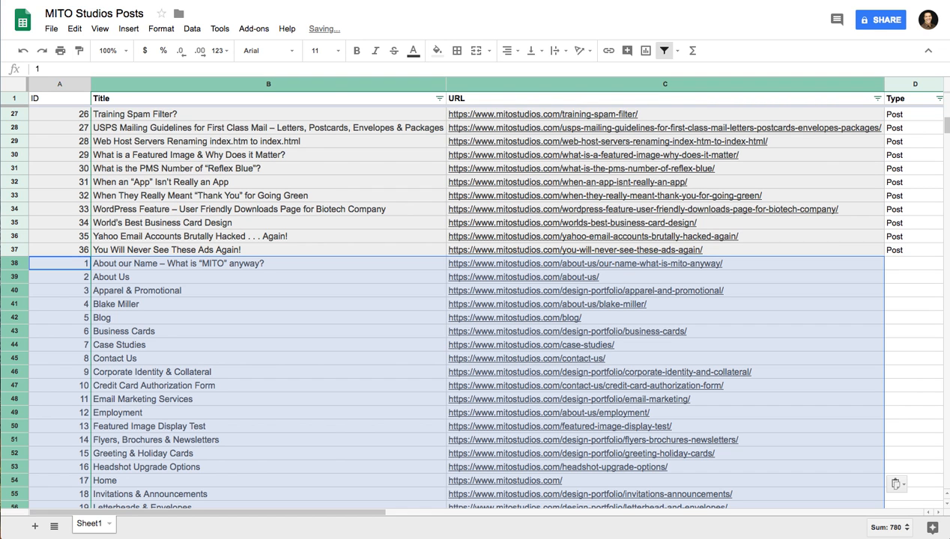
{"action": "left_click", "coordinate": [268, 291]}
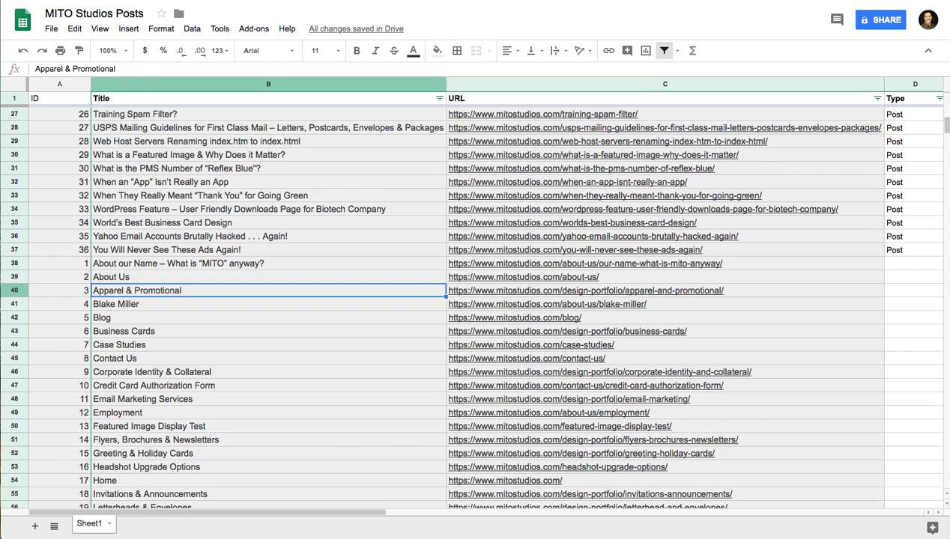
- Enter Page as the type of the first pasted page in D38
{"action": "left_click", "coordinate": [664, 263]}
{"action": "key", "text": "Right"}
{"action": "type", "text": "P"}
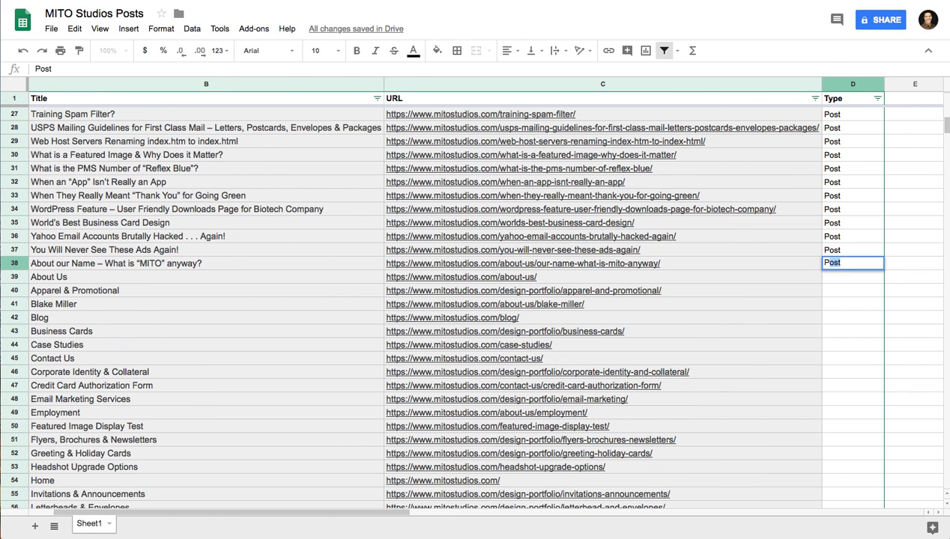
{"action": "type", "text": "age"}
{"action": "key", "text": "Return"}
- Fill the Page type from D38 down to D76, covering every pasted page row
{"action": "key", "text": "Up"}
{"action": "key", "text": "super+c"}
{"action": "key", "text": "shift+Down"}
{"action": "key", "text": "Up"}
{"action": "key", "text": "Down"}
{"action": "key", "text": "Left"}
{"action": "key", "text": "Left"}
{"action": "key", "text": "Left"}
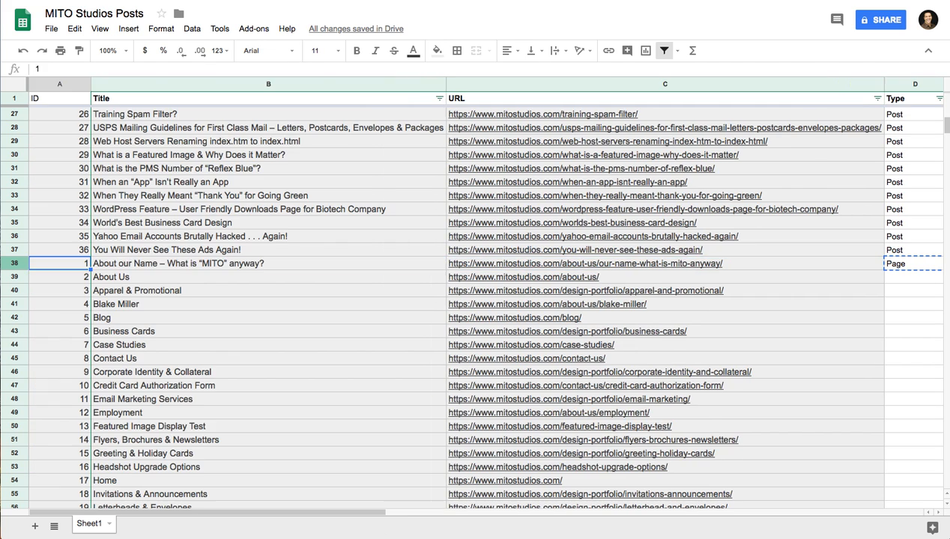
{"action": "key", "text": "Right"}
{"action": "key", "text": "Right"}
{"action": "key", "text": "Right"}
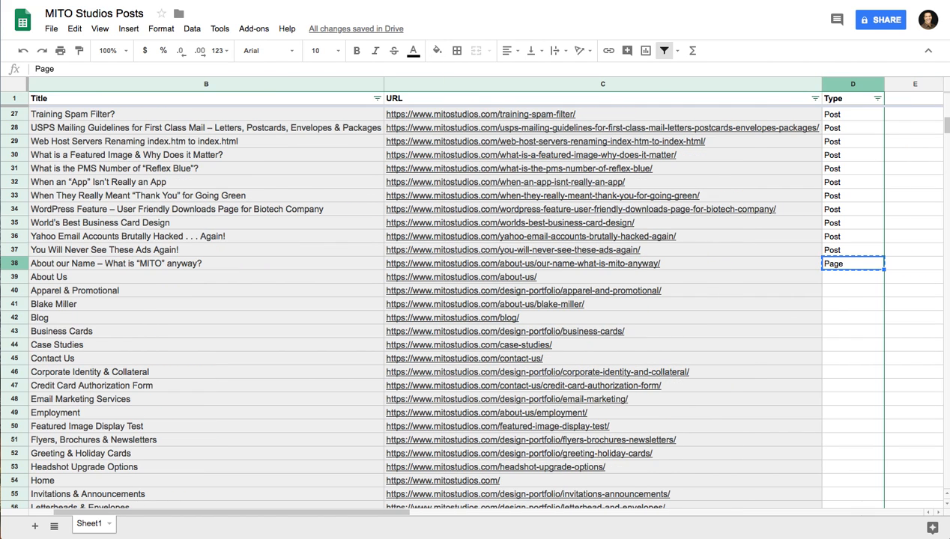
{"action": "key", "text": "shift+Down"}
{"action": "key", "text": "shift+Down"}
{"action": "key", "text": "shift+Down"}
{"action": "key", "text": "shift+Down"}
{"action": "key", "text": "shift+Page_Down"}
{"action": "key", "text": "shift+Down"}
{"action": "key", "text": "shift+Down"}
{"action": "key", "text": "shift+Down"}
{"action": "key", "text": "shift+Down"}
{"action": "key", "text": "shift+Down"}
{"action": "key", "text": "ctrl+d"}
{"action": "key", "text": "Up"}
{"action": "key", "text": "Up"}
{"action": "key", "text": "Up"}
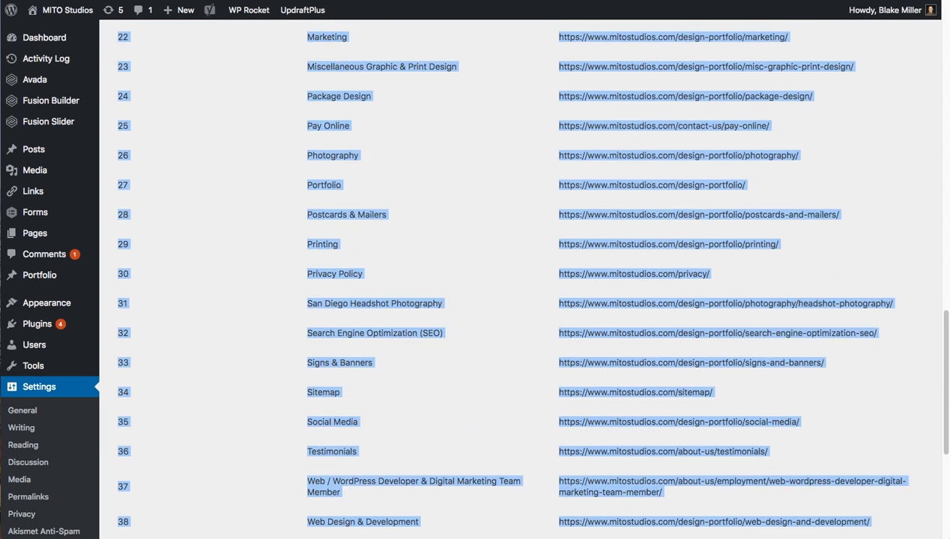
- On the WordPress export page, export the published Portfolio Posts with URLs and titles, using Output here as the export type
{"action": "scroll", "coordinate": [521, 300], "scroll_direction": "up", "scroll_amount": 15}
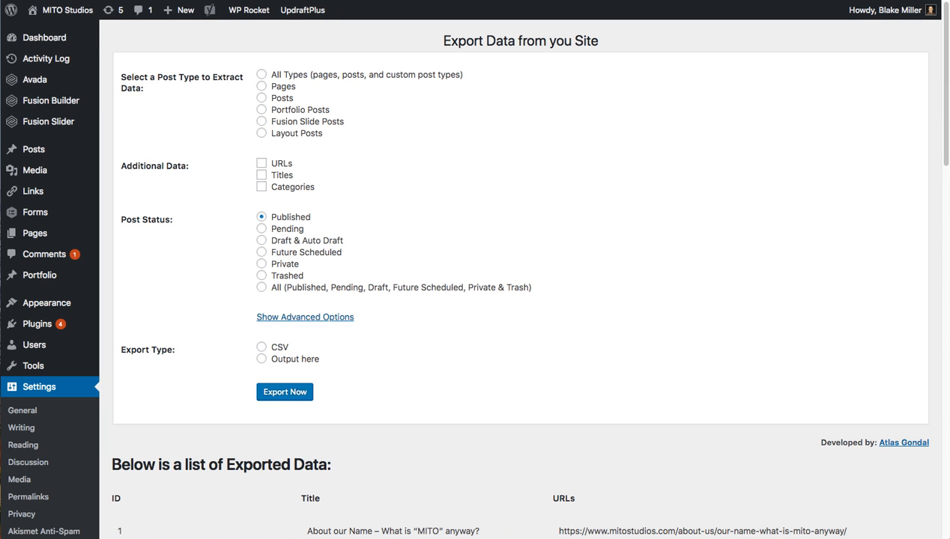
{"action": "left_click", "coordinate": [261, 110]}
{"action": "left_click", "coordinate": [261, 162]}
{"action": "left_click", "coordinate": [261, 174]}
{"action": "left_click", "coordinate": [261, 358]}
{"action": "left_click", "coordinate": [285, 391]}
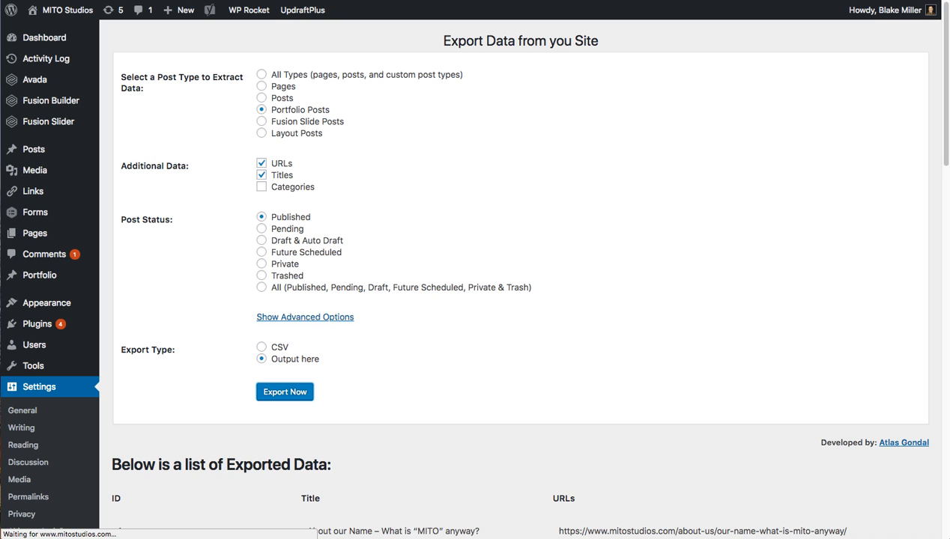
- Copy all rows of the exported portfolio data, from ID 1 through ID 208, with their titles and URLs
{"action": "scroll", "coordinate": [517, 300], "scroll_direction": "down", "scroll_amount": 10}
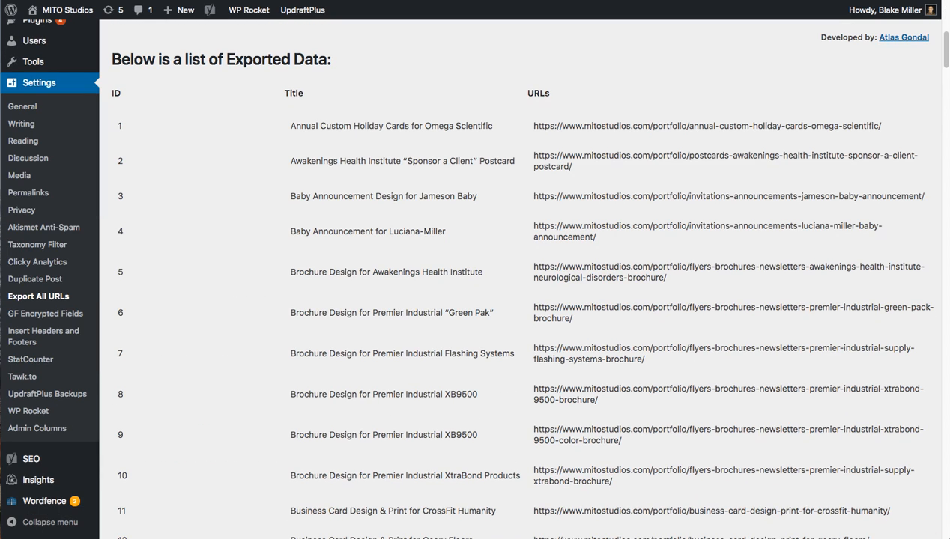
{"action": "left_click_drag", "start_coordinate": [117, 126], "coordinate": [892, 537]}
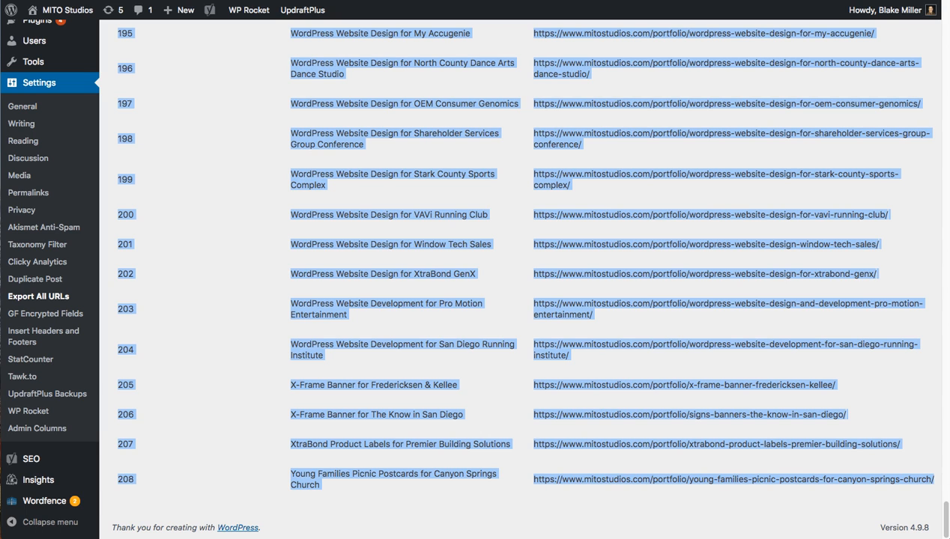
{"action": "scroll", "coordinate": [524, 277], "scroll_direction": "up", "scroll_amount": 8}
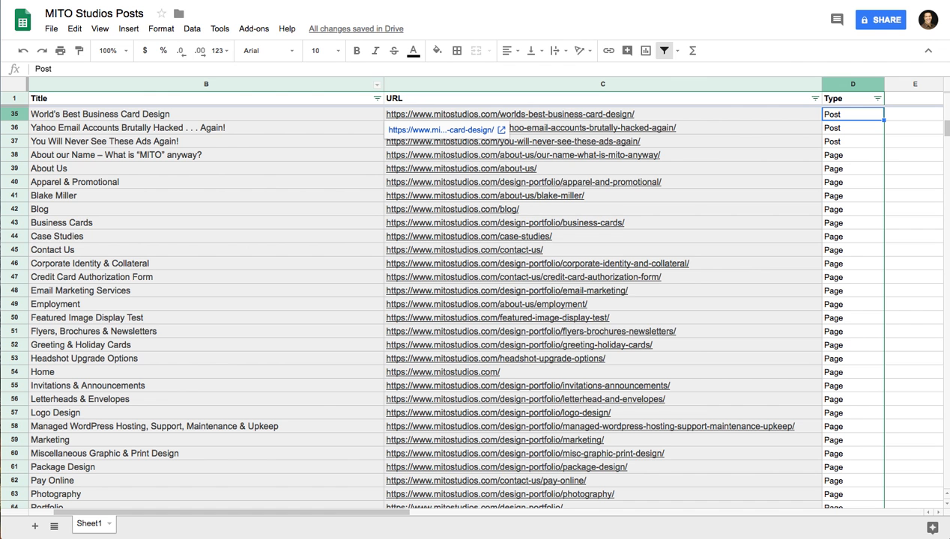
- In the Google Sheets spreadsheet, paste the copied portfolio rows below the last page, starting at A77
{"action": "scroll", "coordinate": [479, 307], "scroll_direction": "down", "scroll_amount": 2}
{"action": "scroll", "coordinate": [480, 307], "scroll_direction": "down", "scroll_amount": 5}
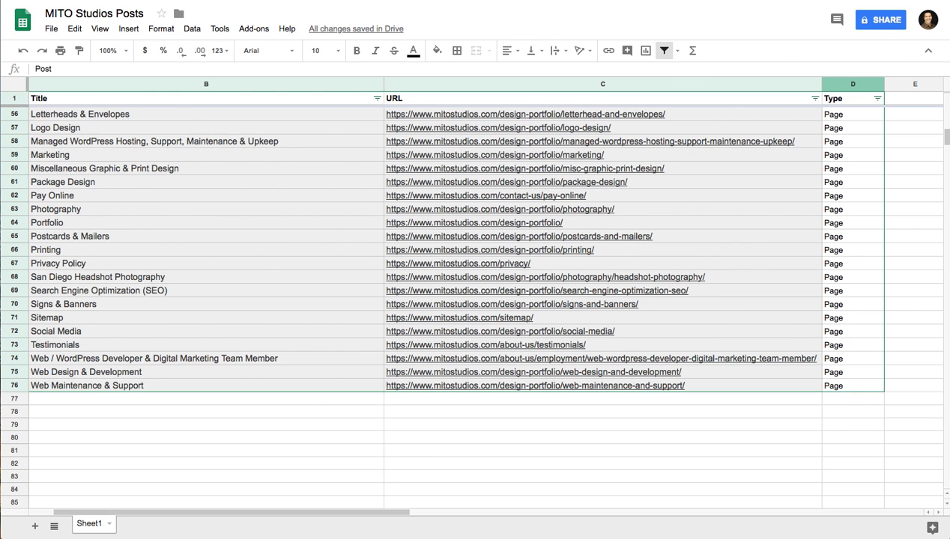
{"action": "left_click", "coordinate": [206, 399]}
{"action": "key", "text": "Left"}
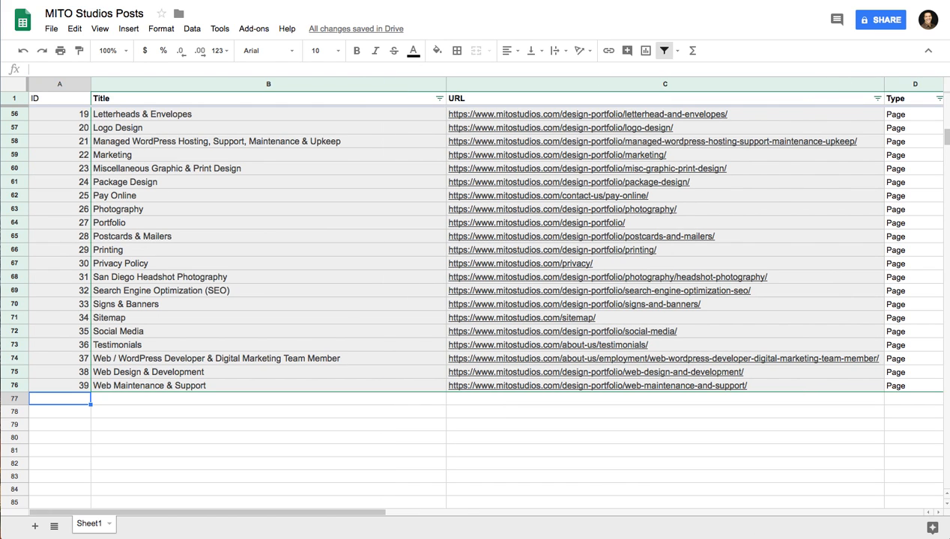
{"action": "key", "text": "ctrl+v"}
- Enter Portfolio as the type of the first pasted portfolio item in D77
{"action": "key", "text": "Right"}
{"action": "key", "text": "Right"}
{"action": "key", "text": "Right"}
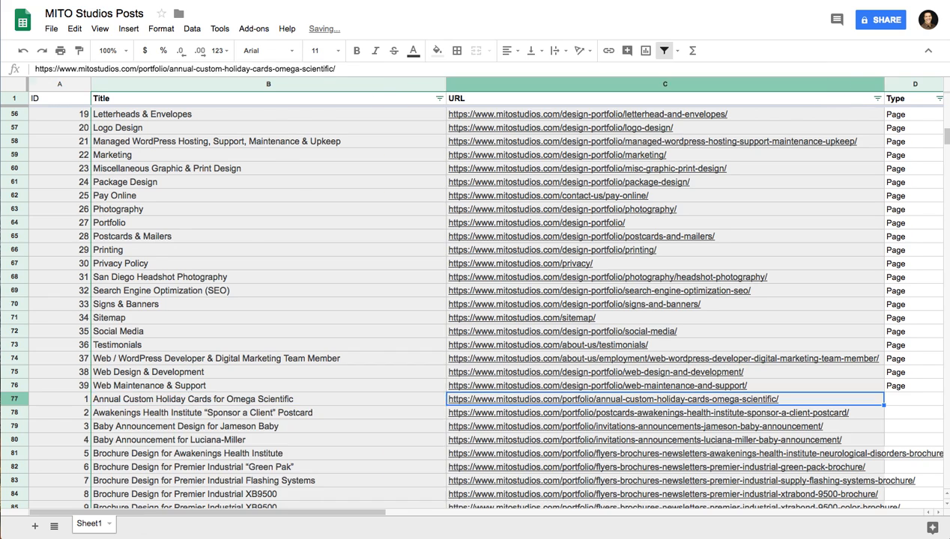
{"action": "type", "text": "Portfolio"}
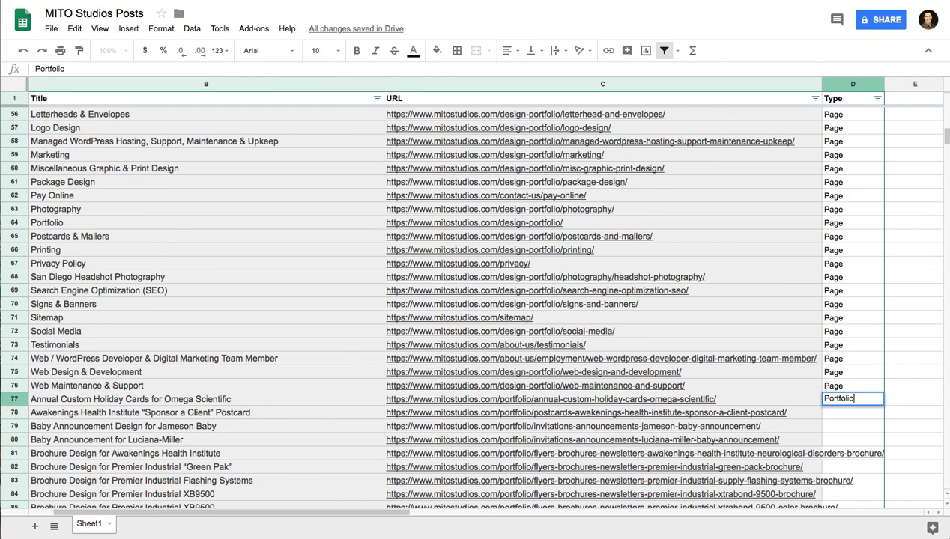
{"action": "key", "text": "Return"}
{"action": "key", "text": "Up"}
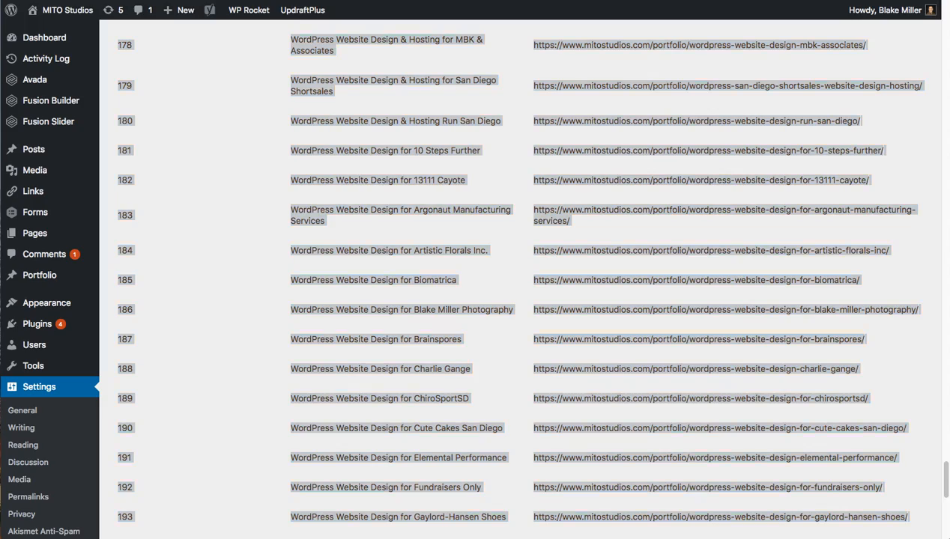
- Back in WordPress, export Portfolio Posts of All statuses with URLs and titles, using Output here as the export type
{"action": "scroll", "coordinate": [525, 277], "scroll_direction": "up", "scroll_amount": 20}
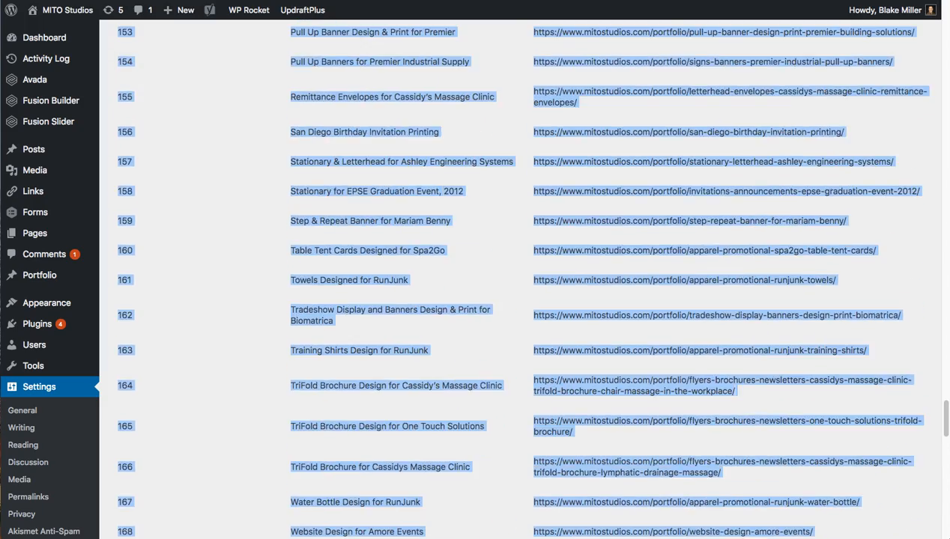
{"action": "scroll", "coordinate": [524, 277], "scroll_direction": "up", "scroll_amount": 15}
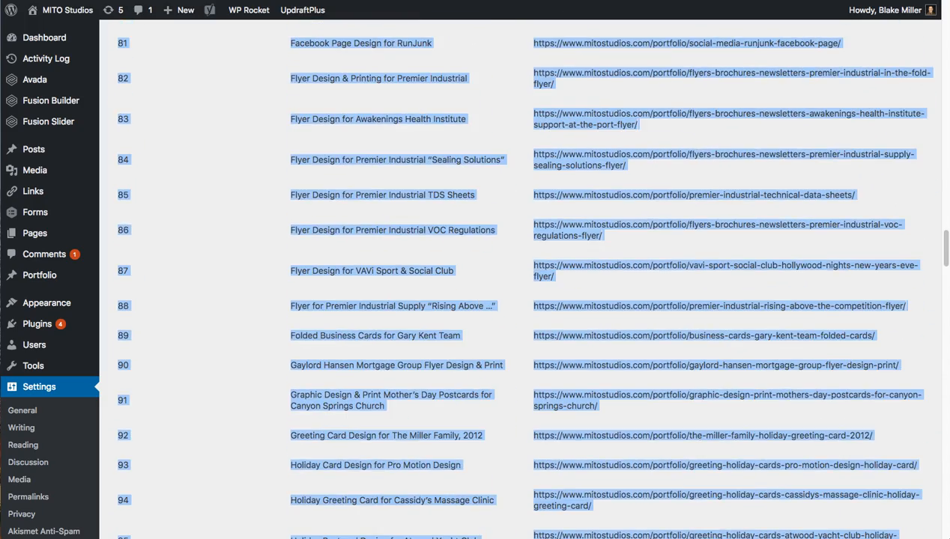
{"action": "scroll", "coordinate": [525, 277], "scroll_direction": "up", "scroll_amount": 20}
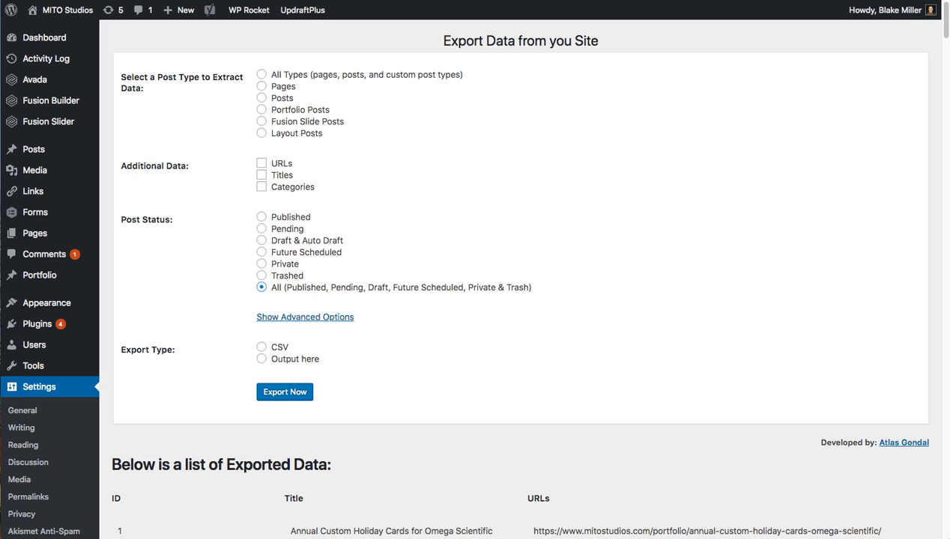
{"action": "left_click", "coordinate": [261, 109]}
{"action": "left_click", "coordinate": [262, 164]}
{"action": "left_click", "coordinate": [261, 175]}
{"action": "left_click", "coordinate": [261, 358]}
{"action": "left_click", "coordinate": [285, 392]}
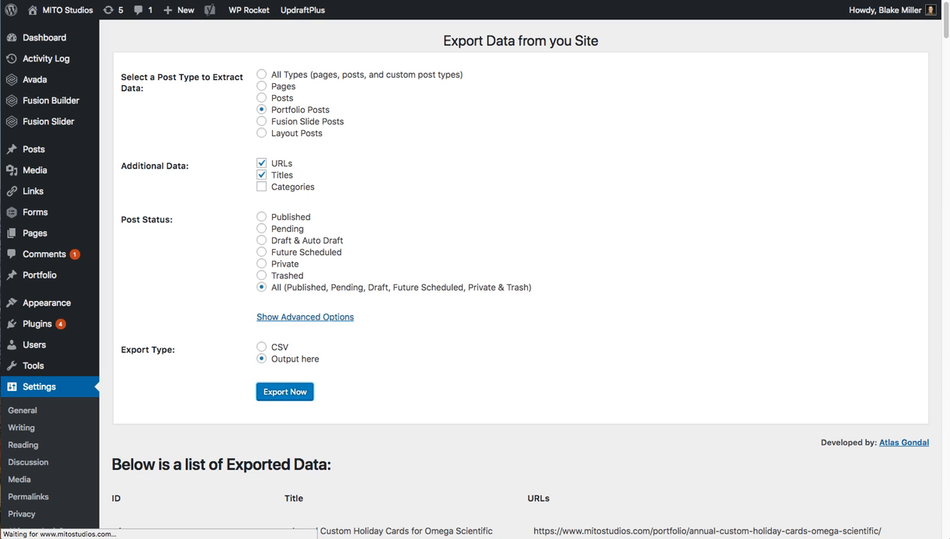
- Look through the exported list of portfolio posts of all statuses, checking the titles and URLs down to the last entry
{"action": "scroll", "coordinate": [521, 300], "scroll_direction": "down", "scroll_amount": 5}
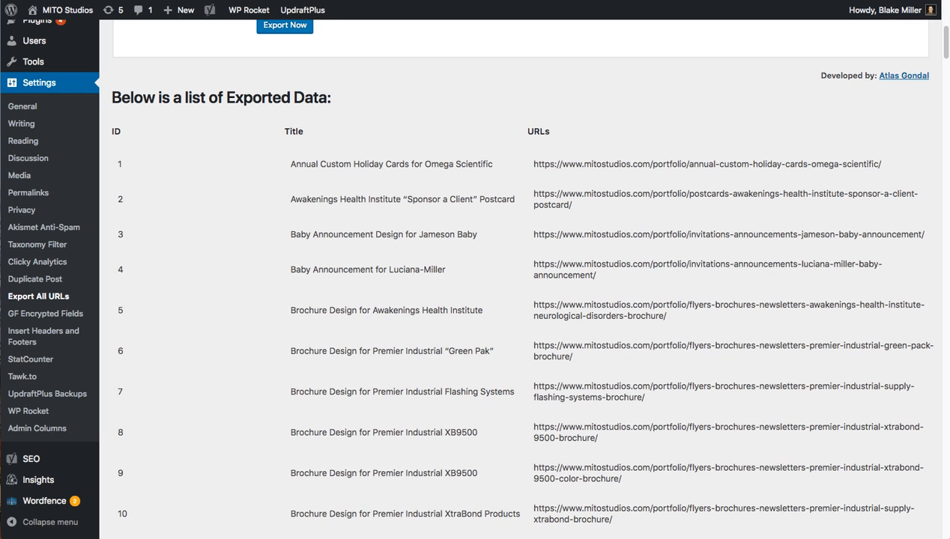
{"action": "scroll", "coordinate": [520, 300], "scroll_direction": "down", "scroll_amount": 1}
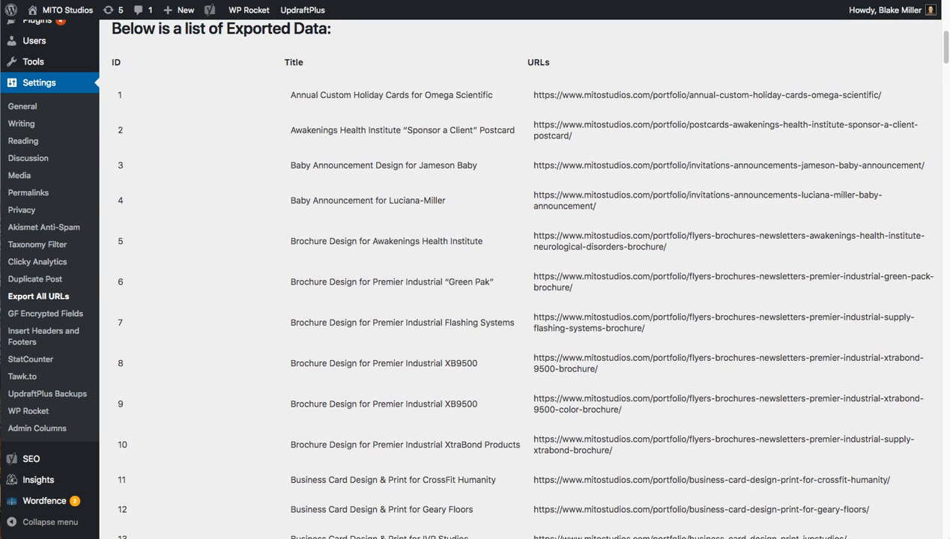
{"action": "scroll", "coordinate": [521, 299], "scroll_direction": "up", "scroll_amount": 2}
{"action": "scroll", "coordinate": [520, 299], "scroll_direction": "up", "scroll_amount": 1}
{"action": "scroll", "coordinate": [521, 300], "scroll_direction": "up", "scroll_amount": 4}
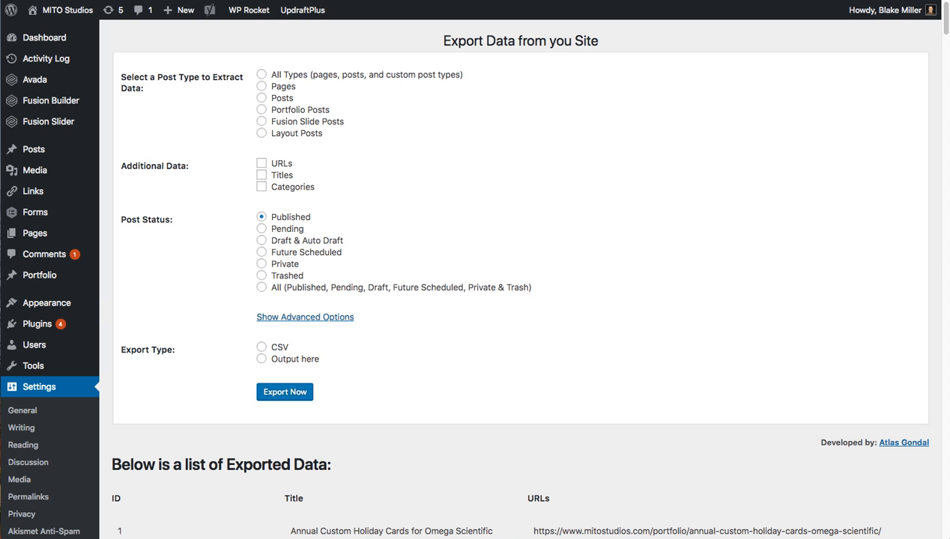
{"action": "scroll", "coordinate": [521, 300], "scroll_direction": "down", "scroll_amount": 5}
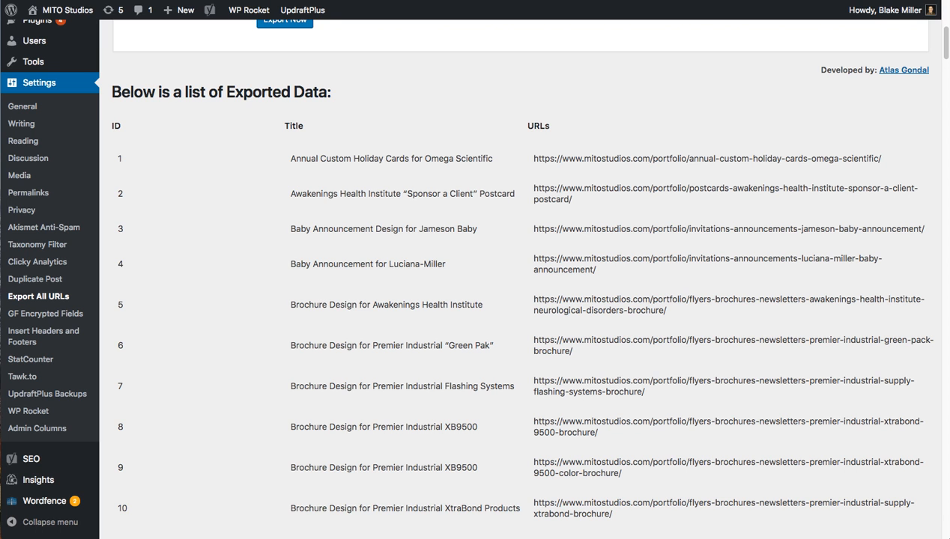
{"action": "scroll", "coordinate": [521, 299], "scroll_direction": "down", "scroll_amount": 10}
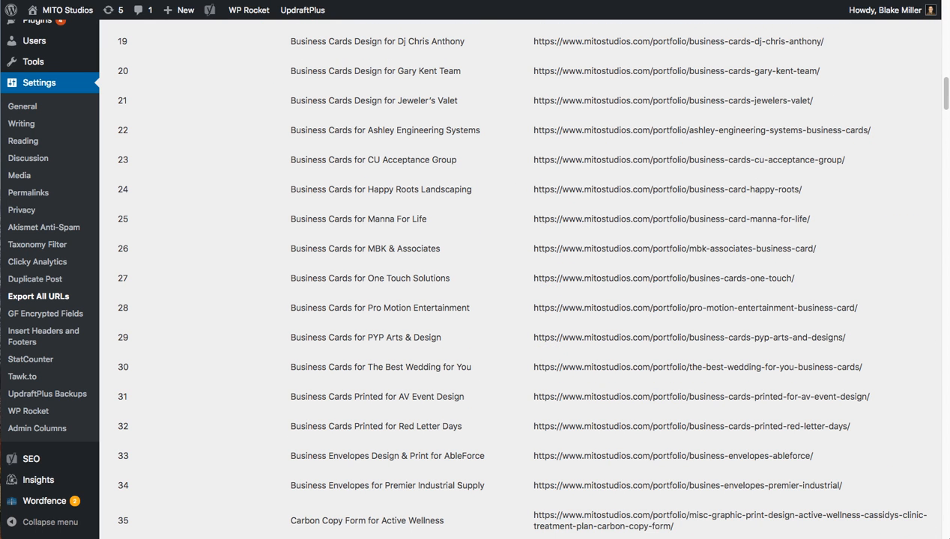
{"action": "scroll", "coordinate": [520, 299], "scroll_direction": "down", "scroll_amount": 20}
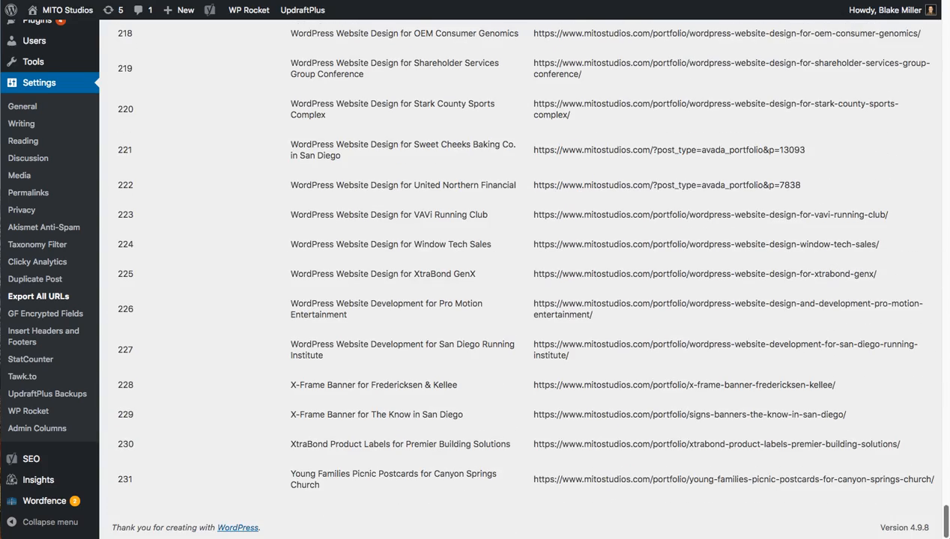
{"action": "scroll", "coordinate": [520, 300], "scroll_direction": "up", "scroll_amount": 20}
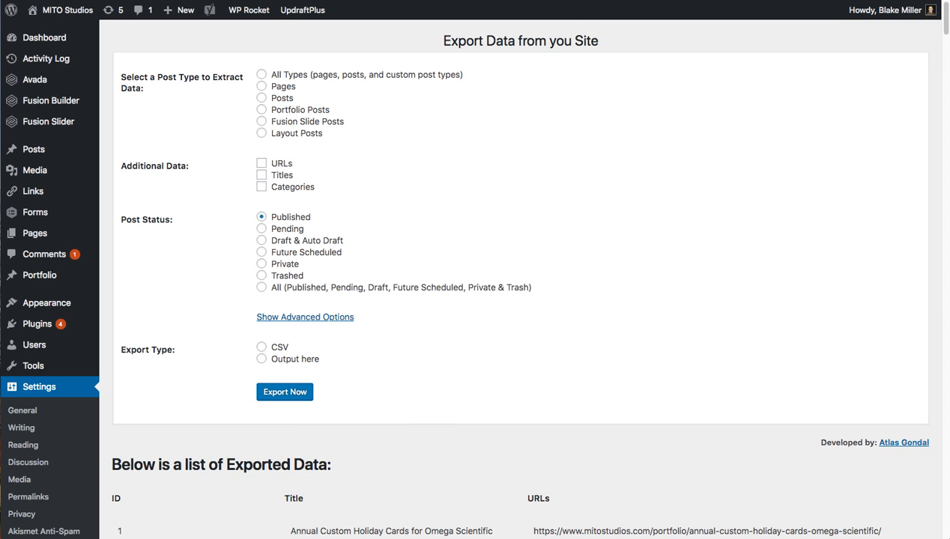
{"action": "scroll", "coordinate": [520, 300], "scroll_direction": "down", "scroll_amount": 8}
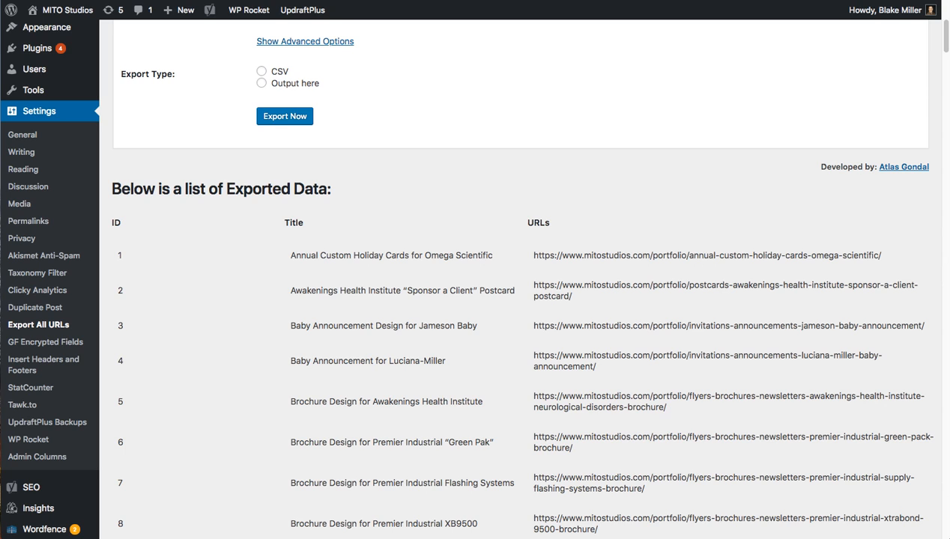
{"action": "scroll", "coordinate": [521, 300], "scroll_direction": "up", "scroll_amount": 1}
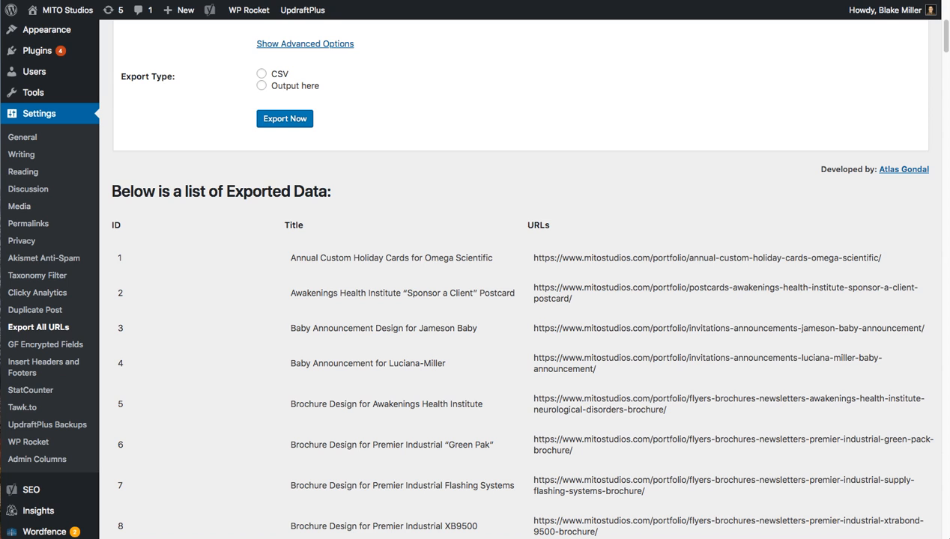
{"action": "scroll", "coordinate": [520, 299], "scroll_direction": "up", "scroll_amount": 8}
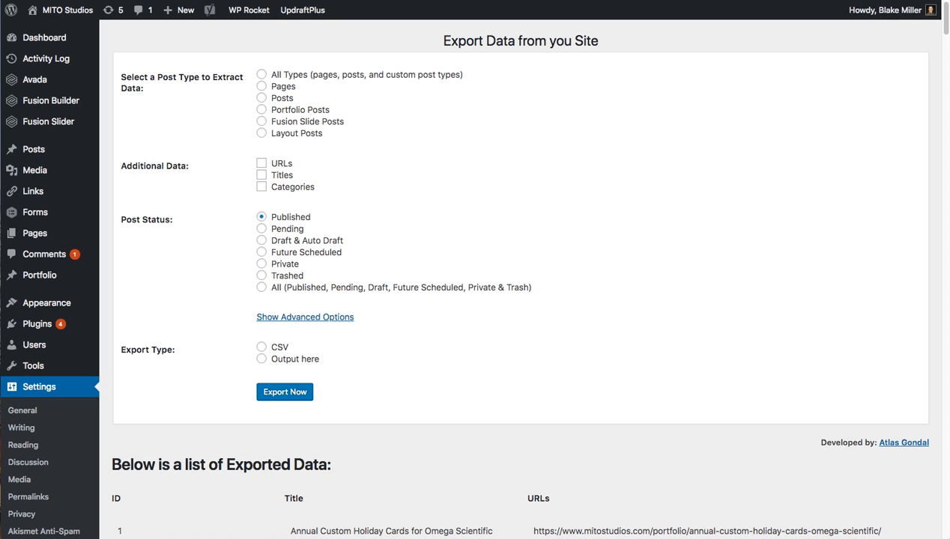
- Try to export only the Draft & Auto Draft Portfolio Posts with Output here, leaving all additional data options unselected
{"action": "left_click", "coordinate": [261, 229]}
{"action": "left_click", "coordinate": [261, 74]}
{"action": "left_click", "coordinate": [262, 86]}
{"action": "left_click", "coordinate": [261, 109]}
{"action": "left_click", "coordinate": [261, 240]}
{"action": "left_click", "coordinate": [261, 359]}
{"action": "left_click", "coordinate": [285, 392]}
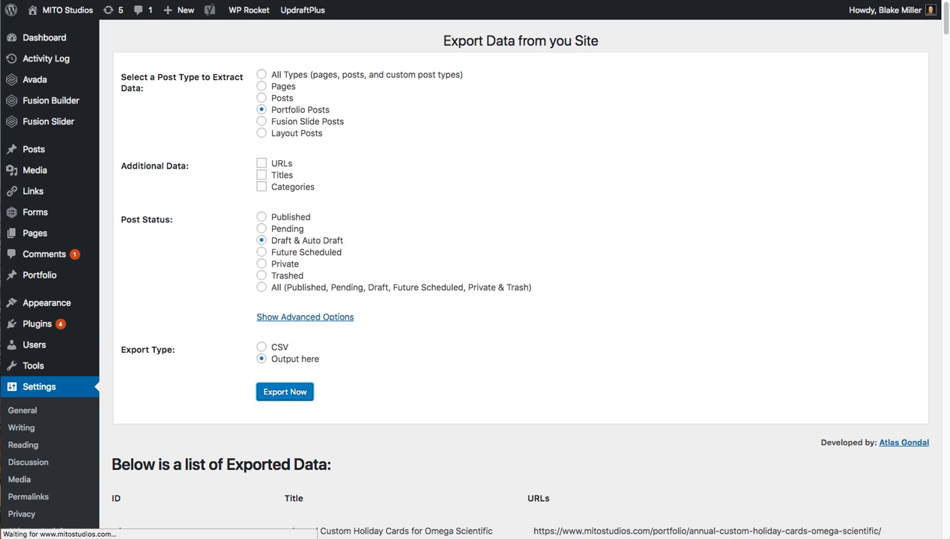
{"action": "scroll", "coordinate": [520, 280], "scroll_direction": "down", "scroll_amount": 3}
{"action": "scroll", "coordinate": [519, 280], "scroll_direction": "up", "scroll_amount": 3}
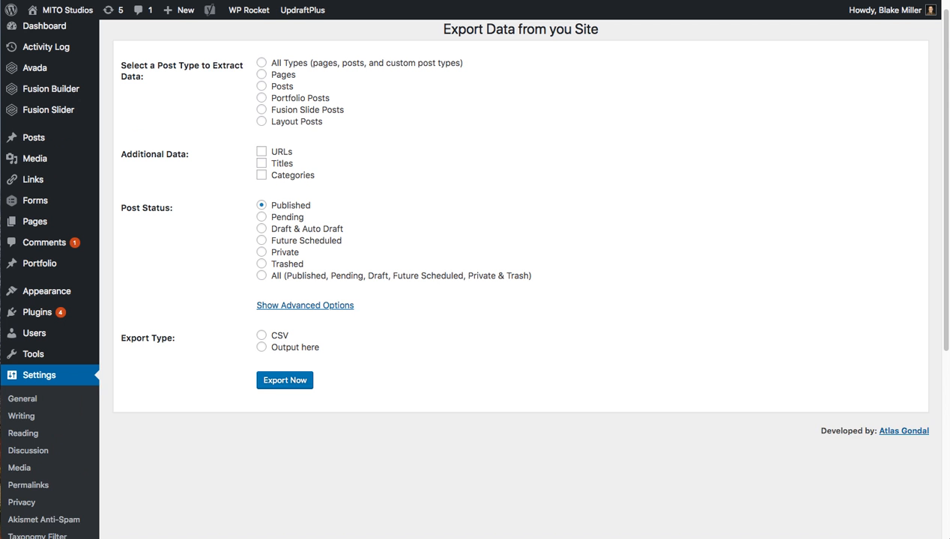
{"action": "scroll", "coordinate": [519, 279], "scroll_direction": "up", "scroll_amount": 1}
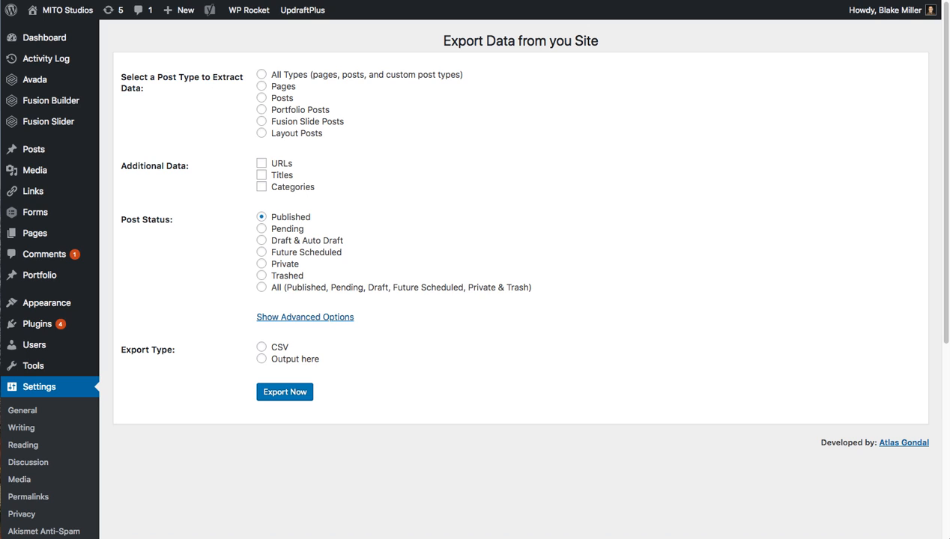
- Export the Draft & Auto Draft Portfolio Posts with URLs and Titles, using Output here as the export type
{"action": "left_click", "coordinate": [261, 109]}
{"action": "left_click", "coordinate": [261, 163]}
{"action": "left_click", "coordinate": [261, 176]}
{"action": "left_click", "coordinate": [261, 240]}
{"action": "left_click", "coordinate": [261, 358]}
{"action": "left_click", "coordinate": [285, 391]}
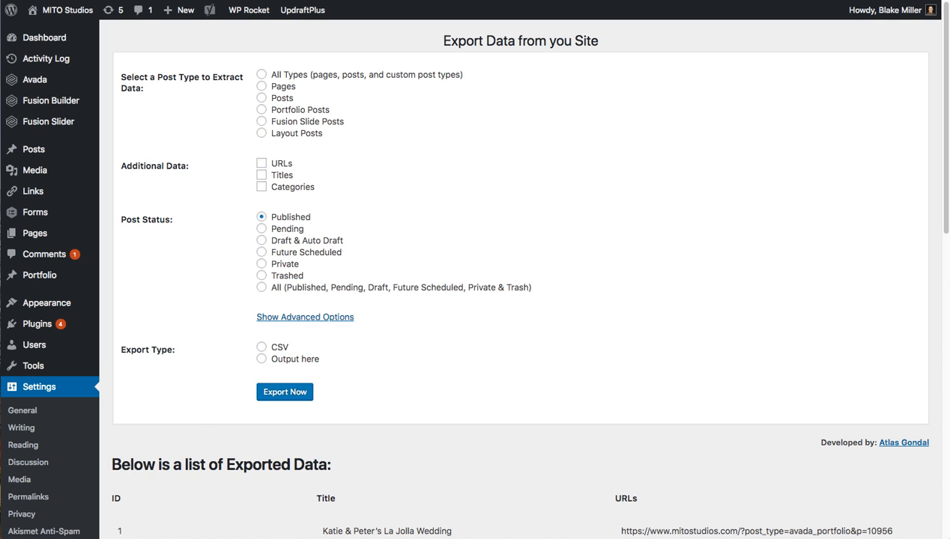
- Review the exported draft portfolio list and copy all its rows of IDs, titles and URLs
{"action": "scroll", "coordinate": [520, 276], "scroll_direction": "down", "scroll_amount": 10}
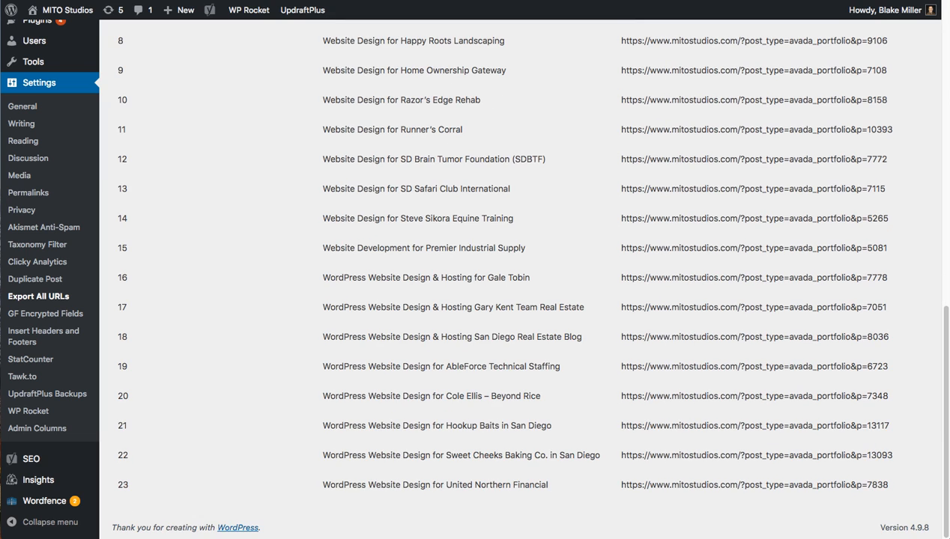
{"action": "scroll", "coordinate": [520, 276], "scroll_direction": "up", "scroll_amount": 5}
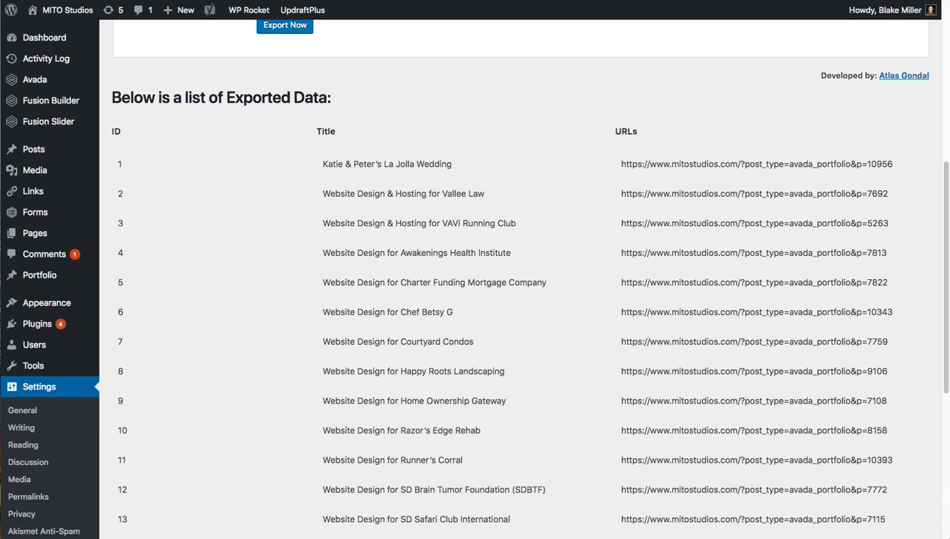
{"action": "left_click_drag", "start_coordinate": [621, 164], "coordinate": [599, 194]}
{"action": "left_click", "coordinate": [599, 194]}
{"action": "scroll", "coordinate": [520, 275], "scroll_direction": "up", "scroll_amount": 5}
{"action": "scroll", "coordinate": [519, 276], "scroll_direction": "down", "scroll_amount": 2}
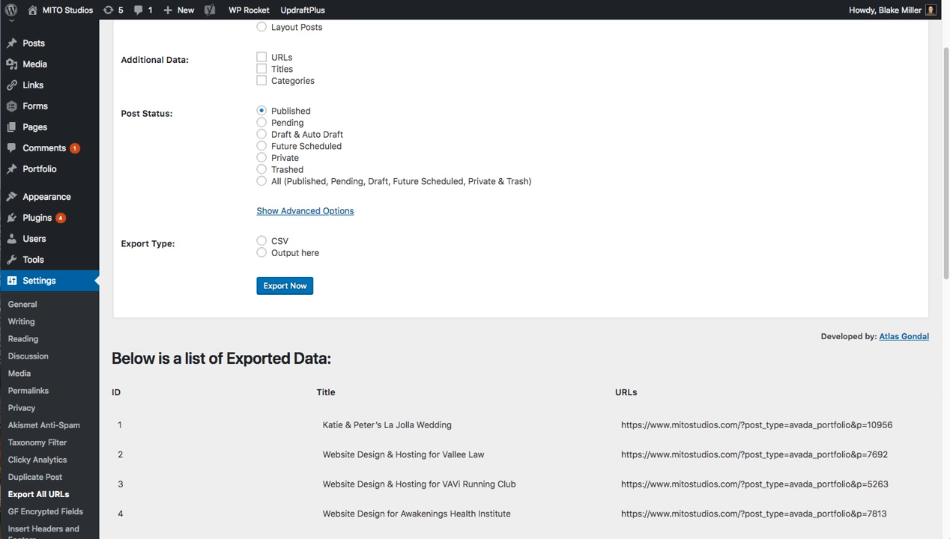
{"action": "scroll", "coordinate": [520, 276], "scroll_direction": "down", "scroll_amount": 4}
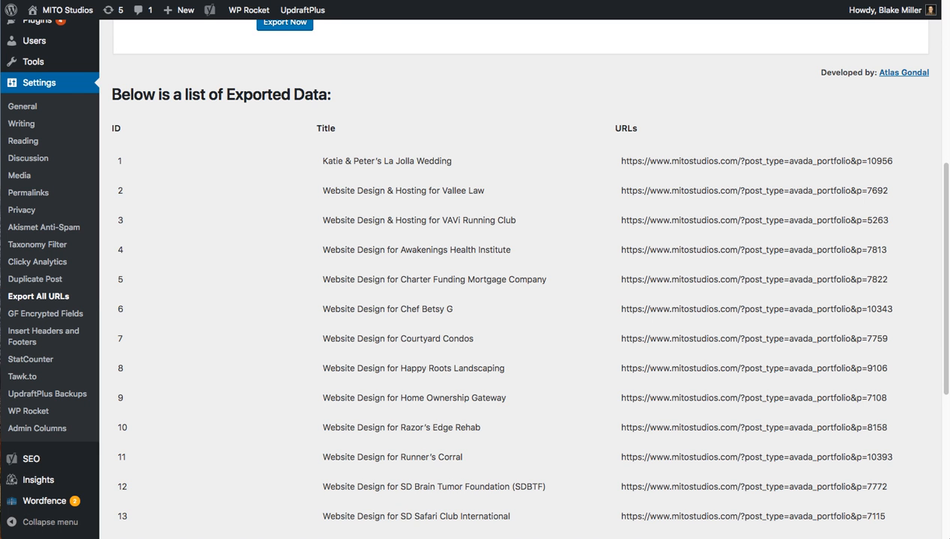
{"action": "left_click_drag", "start_coordinate": [117, 161], "coordinate": [895, 491]}
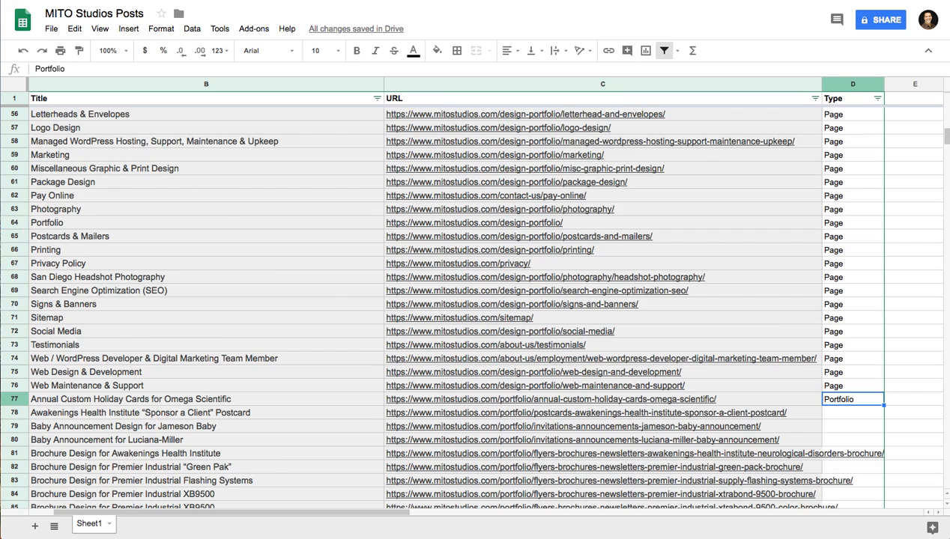
- Switch to the Google Sheets spreadsheet, try pasting the draft portfolio rows from A285 below the last portfolio item, and undo the paste
{"action": "scroll", "coordinate": [479, 300], "scroll_direction": "down", "scroll_amount": 5}
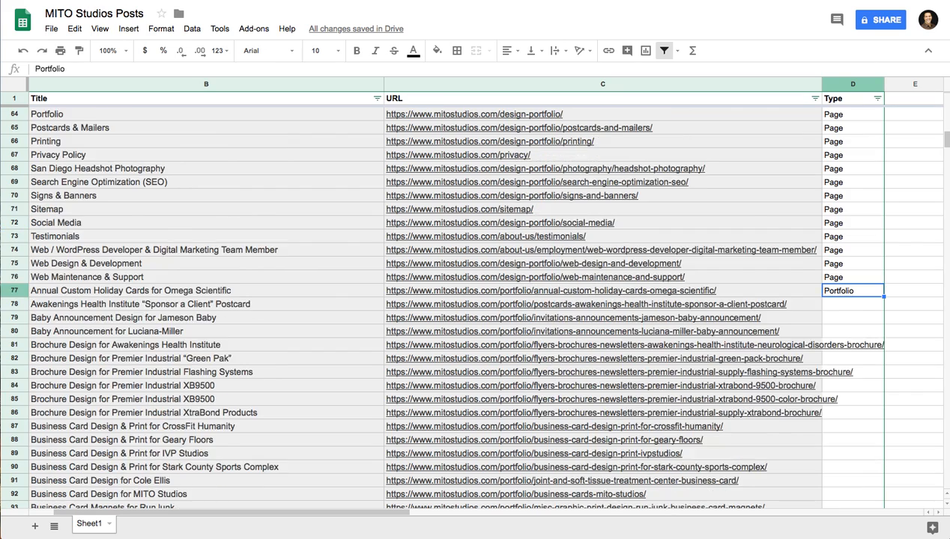
{"action": "scroll", "coordinate": [479, 299], "scroll_direction": "down", "scroll_amount": 20}
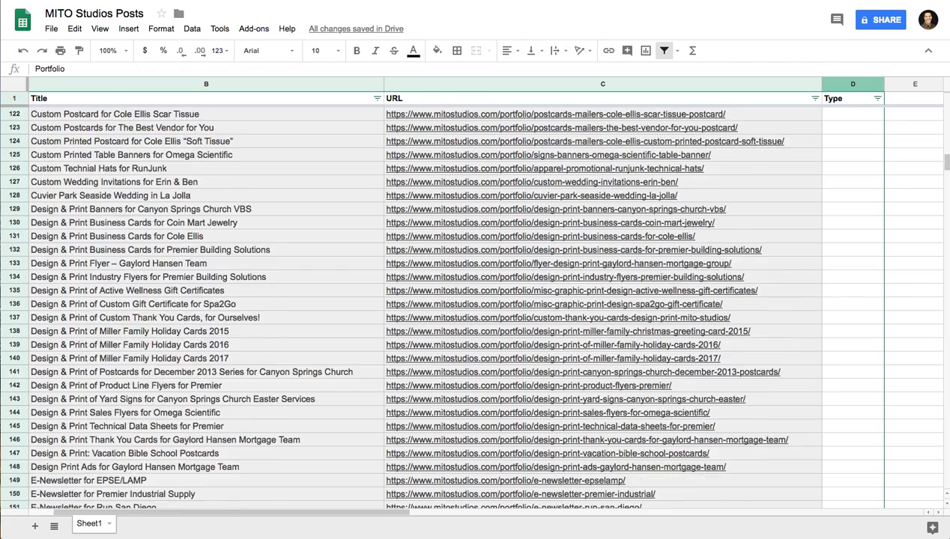
{"action": "scroll", "coordinate": [479, 299], "scroll_direction": "down", "scroll_amount": 20}
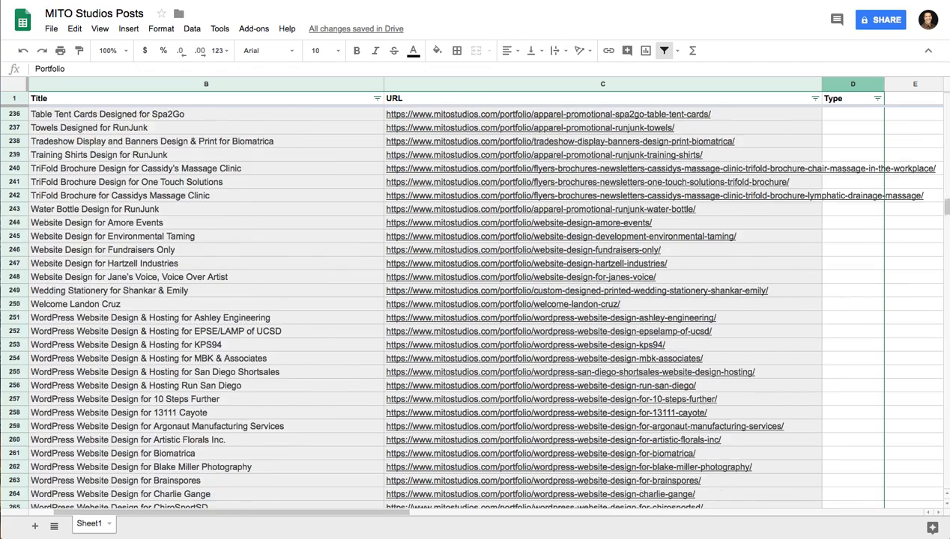
{"action": "scroll", "coordinate": [479, 299], "scroll_direction": "down", "scroll_amount": 10}
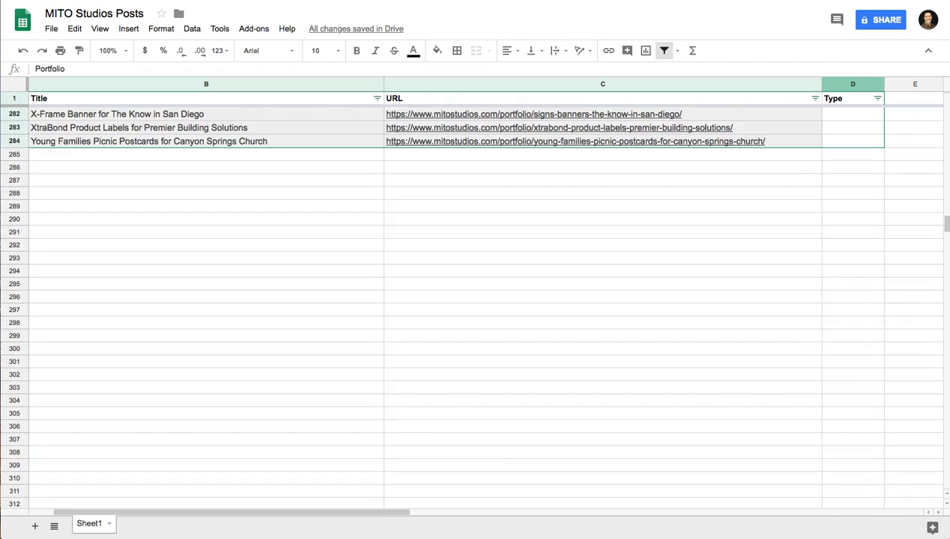
{"action": "left_click", "coordinate": [206, 154]}
{"action": "key", "text": "Left"}
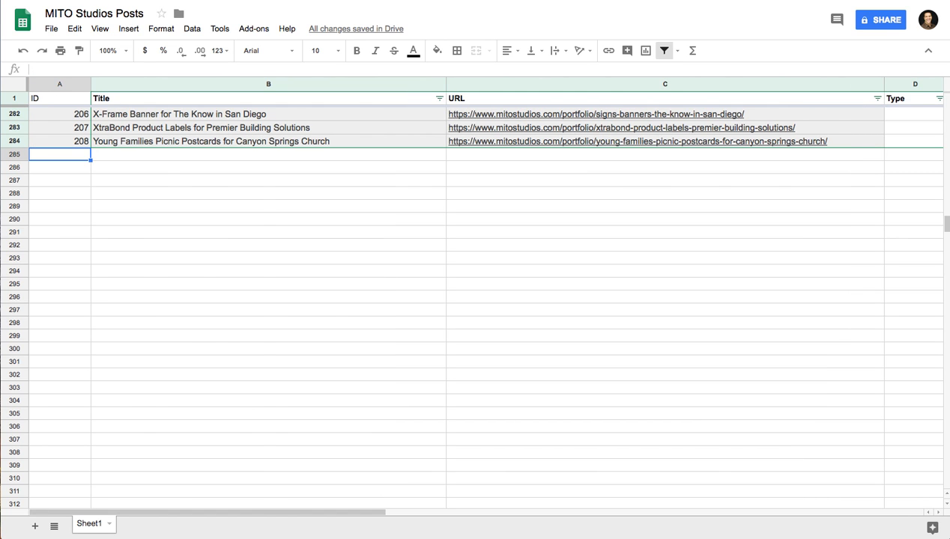
{"action": "key", "text": "ctrl+v"}
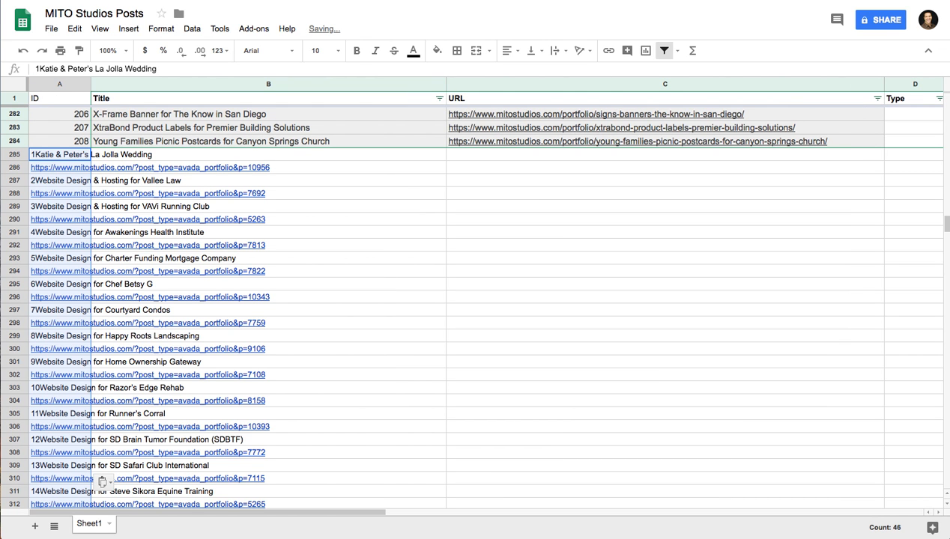
{"action": "key", "text": "ctrl+z"}
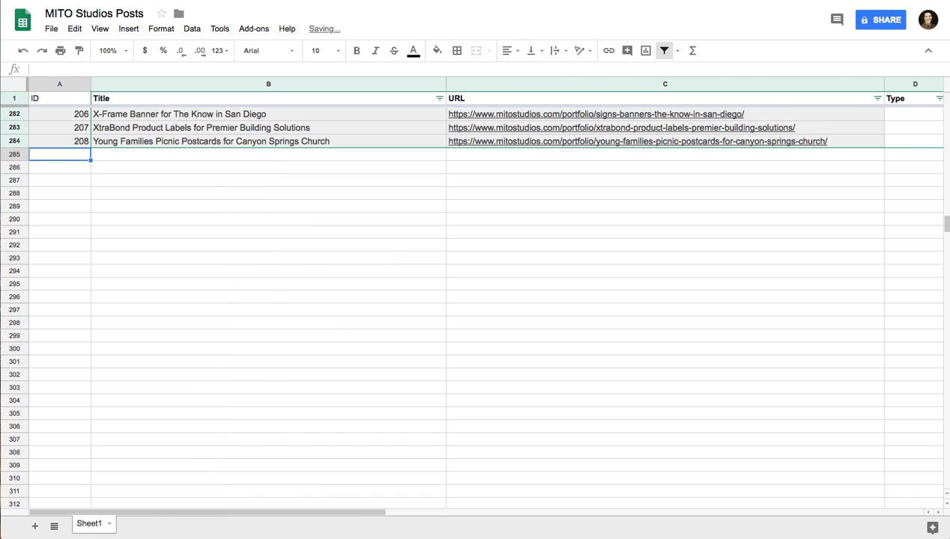
- Retry pasting the draft portfolio rows at A285, undoing and repeating the paste to compare how the columns split
{"action": "key", "text": "ctrl+v"}
{"action": "key", "text": "ctrl+z"}
{"action": "key", "text": "ctrl+v"}
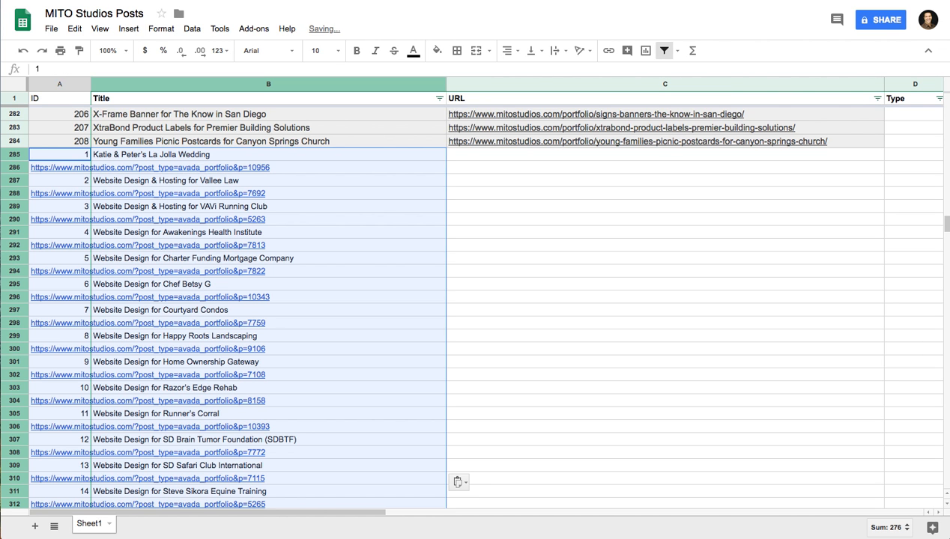
{"action": "key", "text": "ctrl+z"}
{"action": "key", "text": "ctrl+v"}
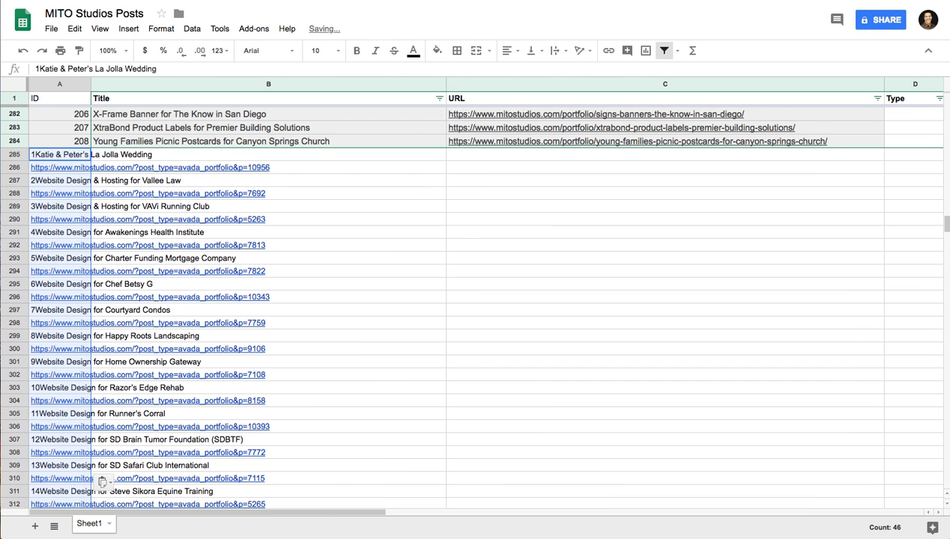
- Check the pasted draft rows from A285 down and undo the last paste
{"action": "key", "text": "Down"}
{"action": "key", "text": "Down"}
{"action": "key", "text": "Up"}
{"action": "key", "text": "Up"}
{"action": "key", "text": "Up"}
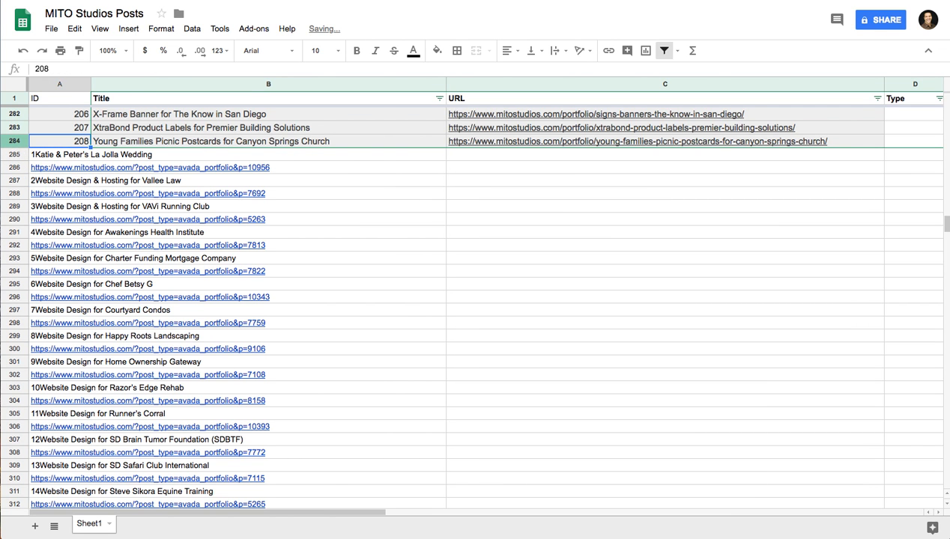
{"action": "key", "text": "Down"}
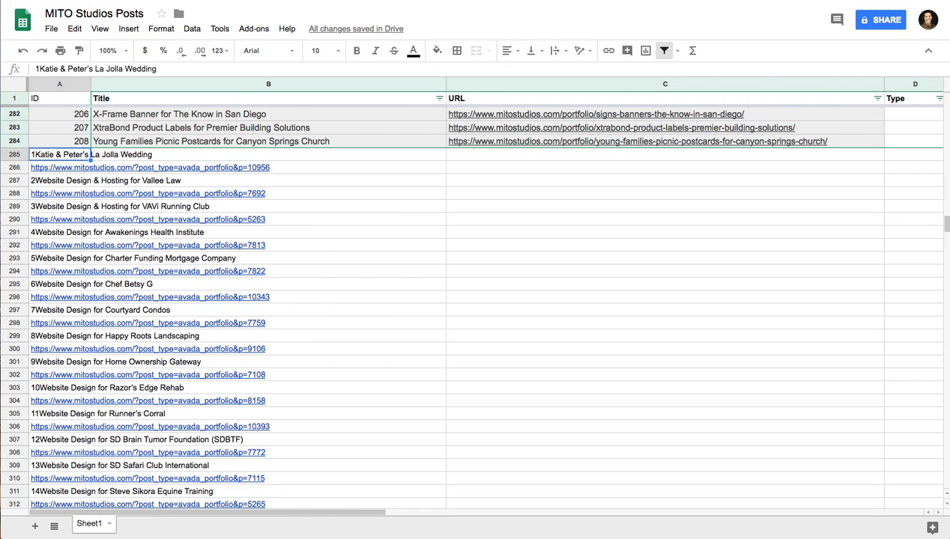
{"action": "key", "text": "ctrl+z"}
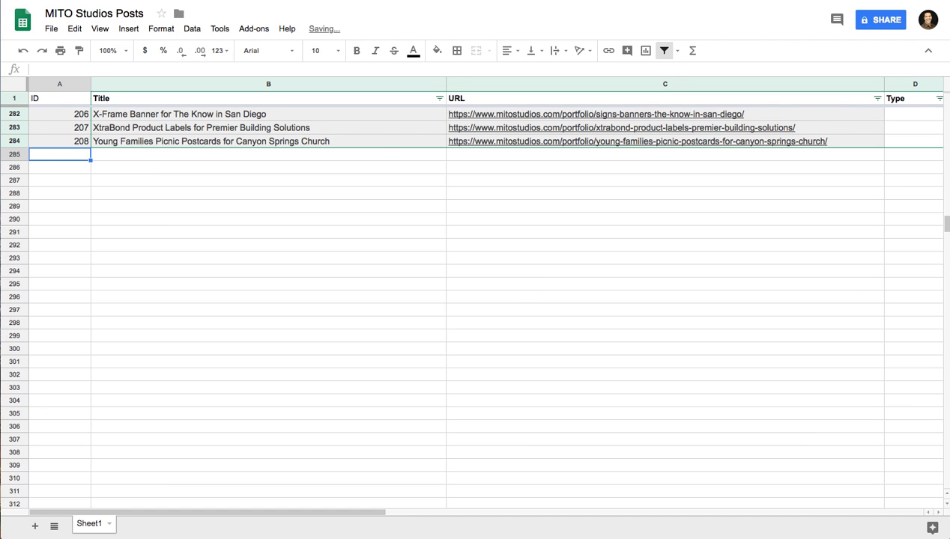
- Add a Status column header in E1, beside the Type column
{"action": "key", "text": "Right"}
{"action": "key", "text": "Right"}
{"action": "key", "text": "Right"}
{"action": "key", "text": "Right"}
{"action": "key", "text": "Up"}
{"action": "key", "text": "Up"}
{"action": "key", "text": "Up"}
{"action": "key", "text": "Up"}
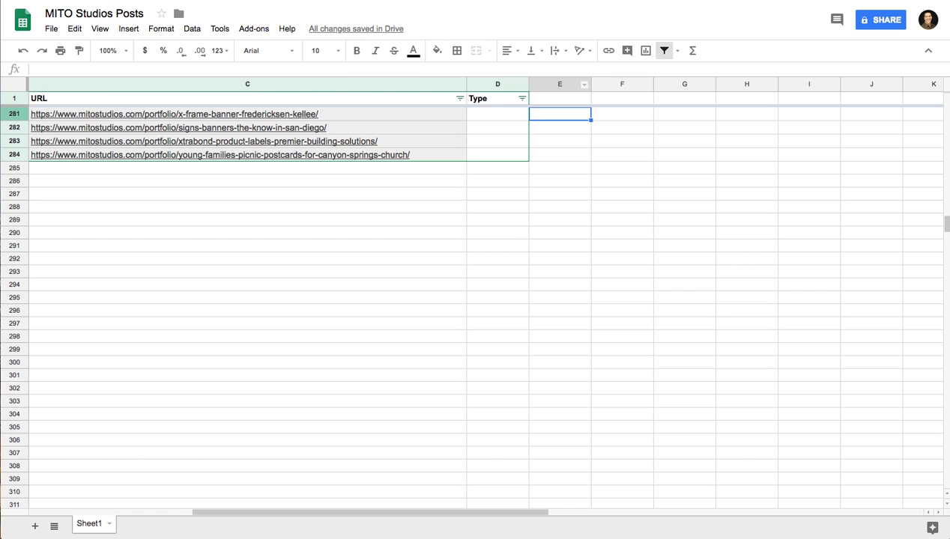
{"action": "key", "text": "Up"}
{"action": "type", "text": "Status"}
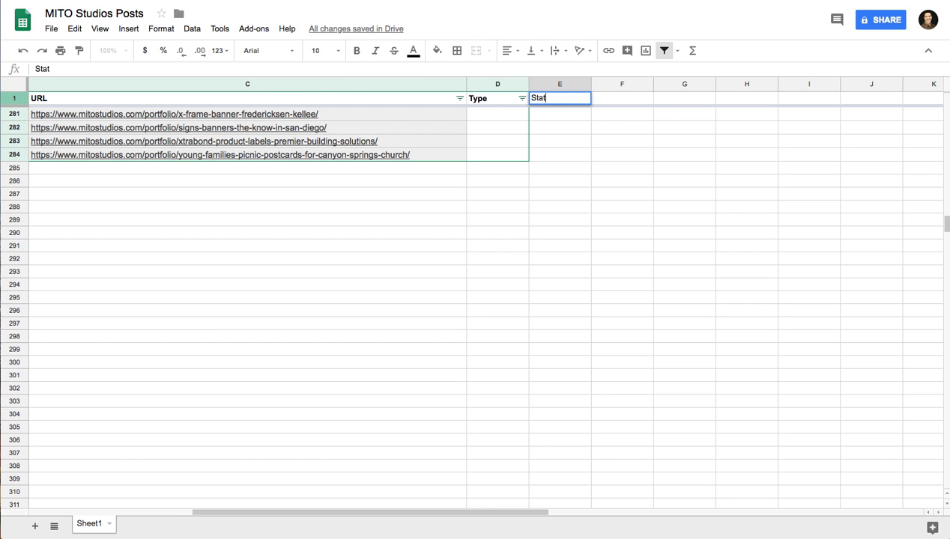
{"action": "key", "text": "Return"}
- Enter Published as the status of the first post in E2
{"action": "key", "text": "Up"}
{"action": "key", "text": "Down"}
{"action": "type", "text": "Published"}
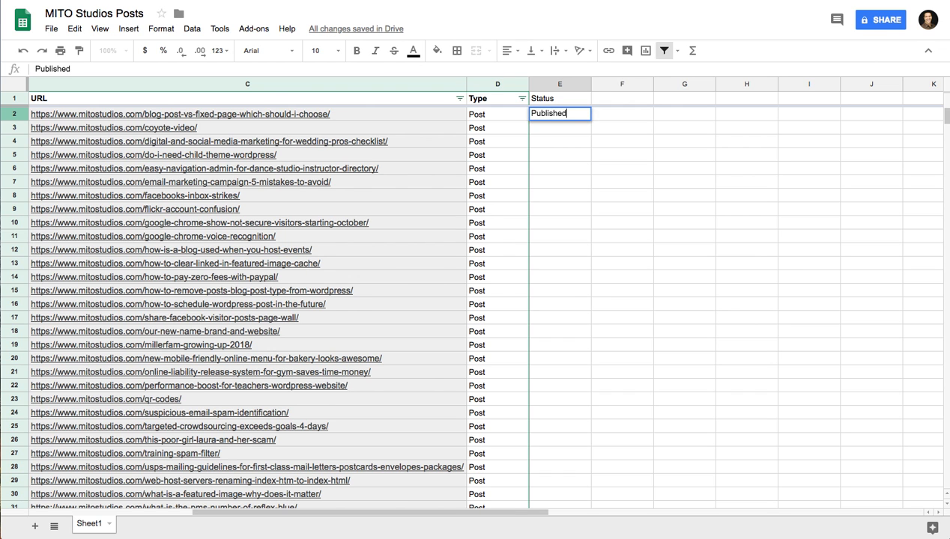
{"action": "key", "text": "Return"}
- Copy the Published status from E2 down the Status column to the last portfolio item in E284
{"action": "key", "text": "Up"}
{"action": "key", "text": "shift+Down"}
{"action": "key", "text": "shift+Page_Down"}
{"action": "key", "text": "shift+Page_Down"}
{"action": "key", "text": "shift+Page_Down"}
{"action": "key", "text": "shift+Page_Down"}
{"action": "key", "text": "shift+Page_Down"}
{"action": "key", "text": "shift+Page_Down"}
{"action": "key", "text": "shift+Page_Down"}
{"action": "key", "text": "shift+Page_Down"}
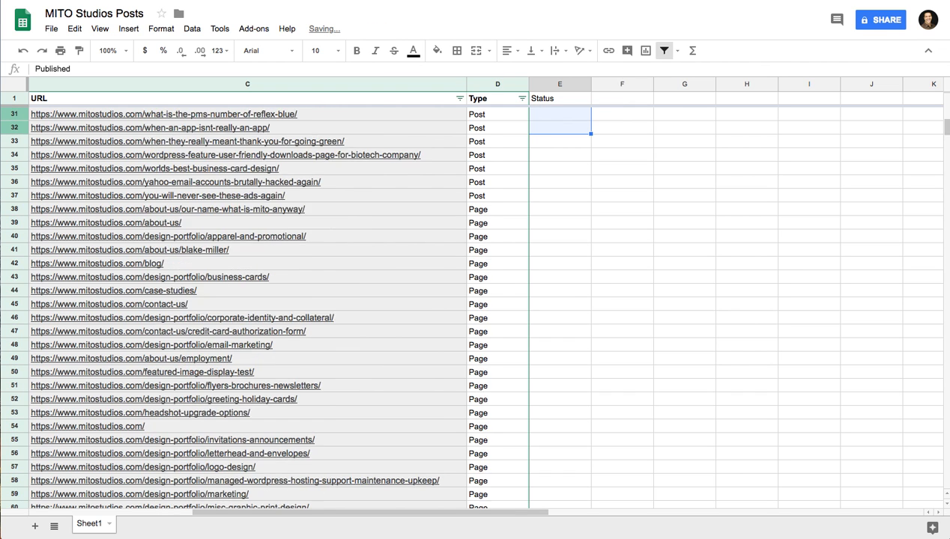
{"action": "key", "text": "shift+Page_Down"}
{"action": "key", "text": "shift+Page_Down"}
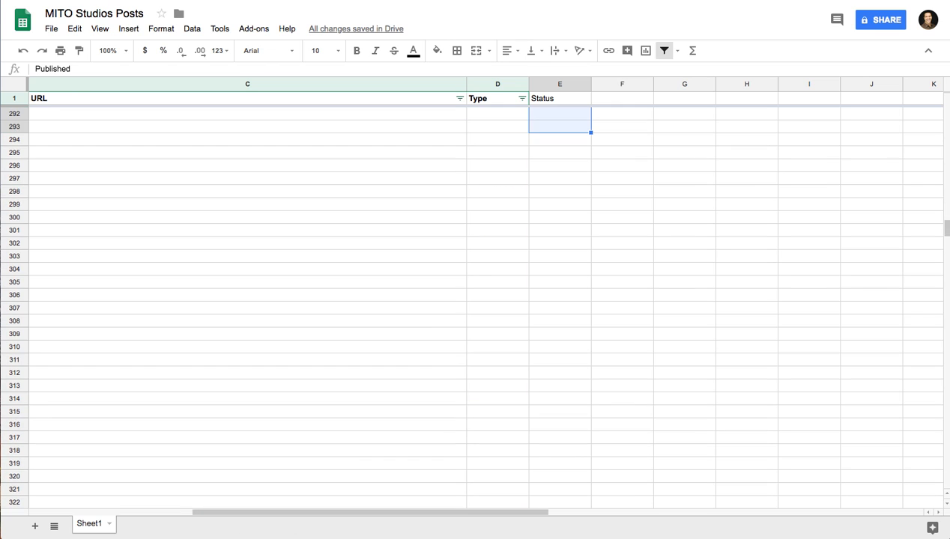
{"action": "key", "text": "shift+Up"}
{"action": "key", "text": "shift+Up"}
{"action": "key", "text": "shift+Up"}
{"action": "key", "text": "shift+Up"}
{"action": "key", "text": "shift+Up"}
{"action": "key", "text": "shift+Up"}
{"action": "key", "text": "shift+Up"}
{"action": "key", "text": "shift+Up"}
{"action": "key", "text": "shift+Up"}
{"action": "key", "text": "shift+Up"}
{"action": "key", "text": "shift+Up"}
{"action": "key", "text": "shift+Up"}
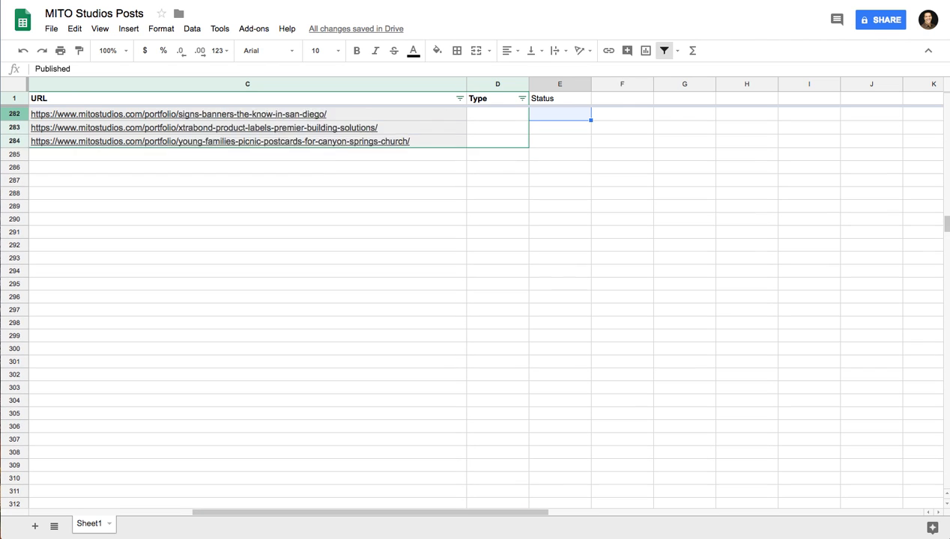
{"action": "key", "text": "shift+Down"}
{"action": "key", "text": "shift+Down"}
{"action": "key", "text": "shift+Down"}
{"action": "key", "text": "ctrl+v"}
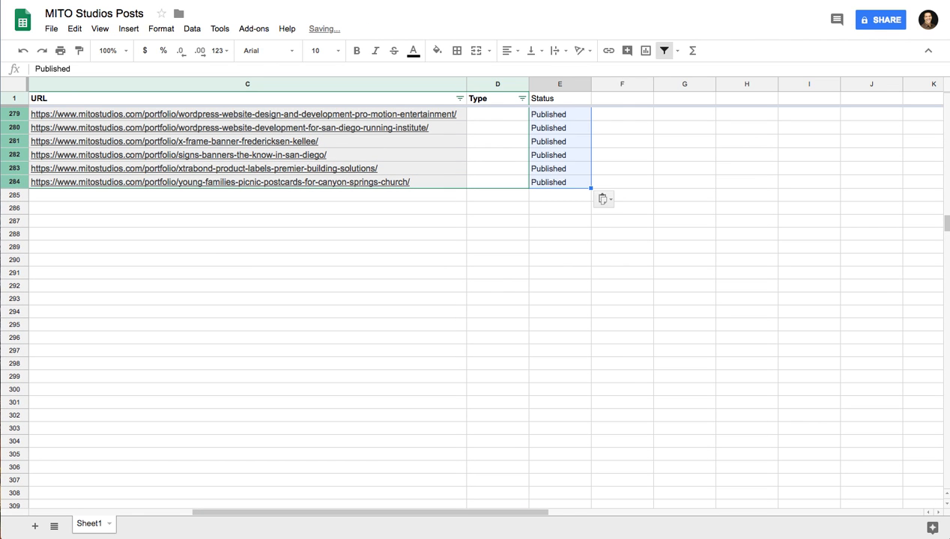
- Fill the Portfolio type from D77 down to the last portfolio item in D284
{"action": "key", "text": "Down"}
{"action": "key", "text": "Left"}
{"action": "key", "text": "Page_Down"}
{"action": "key", "text": "Page_Down"}
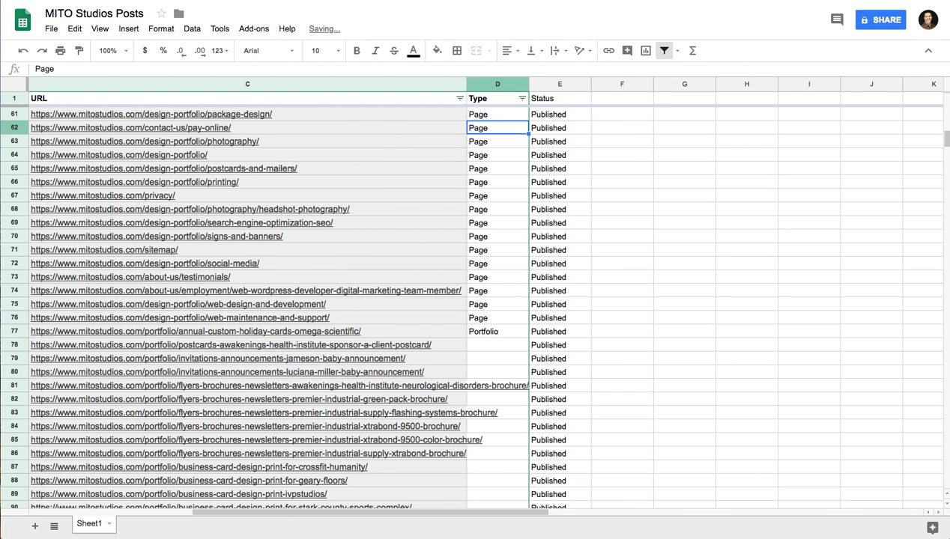
{"action": "key", "text": "Down"}
{"action": "key", "text": "Down"}
{"action": "key", "text": "Down"}
{"action": "key", "text": "Down"}
{"action": "key", "text": "Down"}
{"action": "key", "text": "Down"}
{"action": "key", "text": "Down"}
{"action": "key", "text": "Down"}
{"action": "key", "text": "Down"}
{"action": "key", "text": "Down"}
{"action": "key", "text": "Down"}
{"action": "key", "text": "Down"}
{"action": "key", "text": "Down"}
{"action": "key", "text": "Down"}
{"action": "key", "text": "Down"}
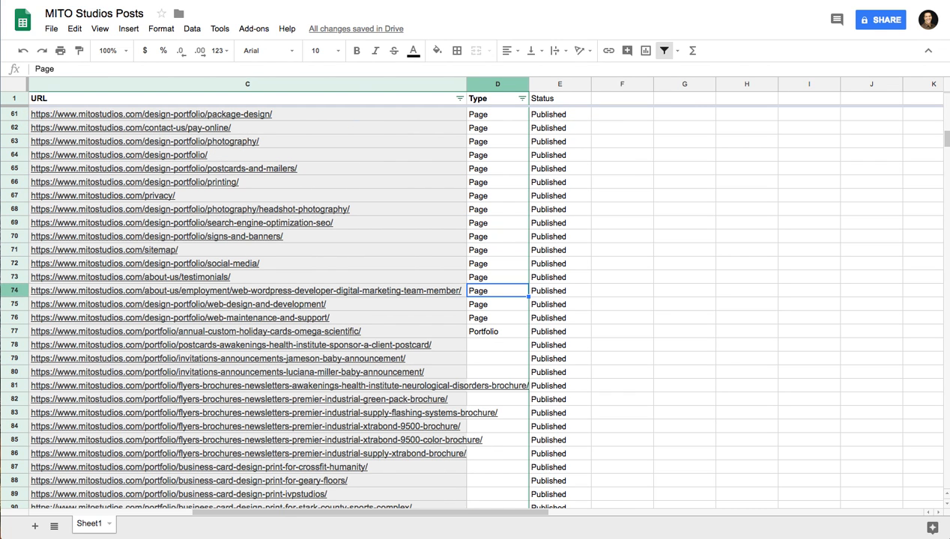
{"action": "key", "text": "Left"}
{"action": "key", "text": "Left"}
{"action": "key", "text": "Left"}
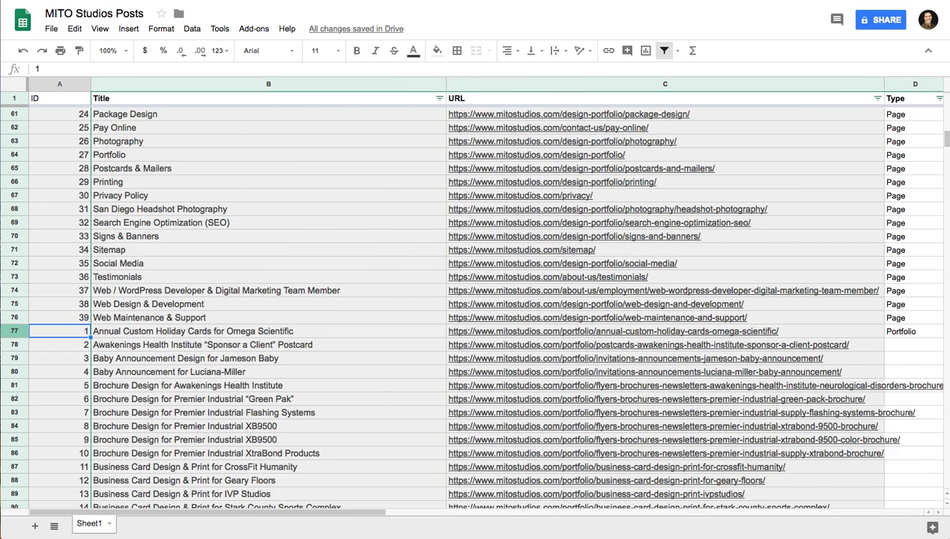
{"action": "key", "text": "Right"}
{"action": "key", "text": "Right"}
{"action": "key", "text": "Right"}
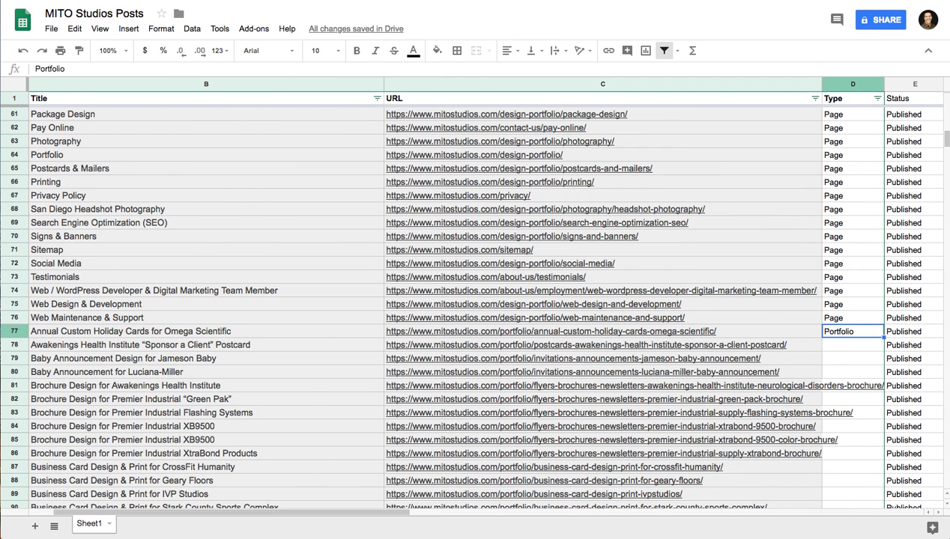
{"action": "key", "text": "shift+Down"}
{"action": "key", "text": "shift+Down"}
{"action": "key", "text": "shift+Down"}
{"action": "key", "text": "shift+Down"}
{"action": "key", "text": "shift+Down"}
{"action": "key", "text": "shift+Down"}
{"action": "key", "text": "shift+Down"}
{"action": "key", "text": "shift+Down"}
{"action": "key", "text": "shift+Down"}
{"action": "key", "text": "shift+Down"}
{"action": "key", "text": "shift+Down"}
{"action": "key", "text": "shift+Down"}
{"action": "key", "text": "shift+Down"}
{"action": "key", "text": "shift+Down"}
{"action": "key", "text": "shift+Down"}
{"action": "key", "text": "shift+Down"}
{"action": "key", "text": "shift+Down"}
{"action": "key", "text": "shift+Down"}
{"action": "key", "text": "shift+Down"}
{"action": "key", "text": "shift+Down"}
{"action": "key", "text": "shift+Down"}
{"action": "key", "text": "shift+Down"}
{"action": "key", "text": "shift+Down"}
{"action": "key", "text": "shift+Down"}
{"action": "key", "text": "shift+Down"}
{"action": "key", "text": "shift+Down"}
{"action": "key", "text": "shift+Down"}
{"action": "key", "text": "shift+Down"}
{"action": "key", "text": "shift+Down"}
{"action": "key", "text": "shift+Down"}
{"action": "key", "text": "shift+Down"}
{"action": "key", "text": "shift+Down"}
{"action": "key", "text": "shift+Down"}
{"action": "key", "text": "shift+Down"}
{"action": "key", "text": "shift+Down"}
{"action": "key", "text": "shift+Down"}
{"action": "key", "text": "shift+Down"}
{"action": "key", "text": "shift+Down"}
{"action": "key", "text": "shift+Down"}
{"action": "key", "text": "shift+Down"}
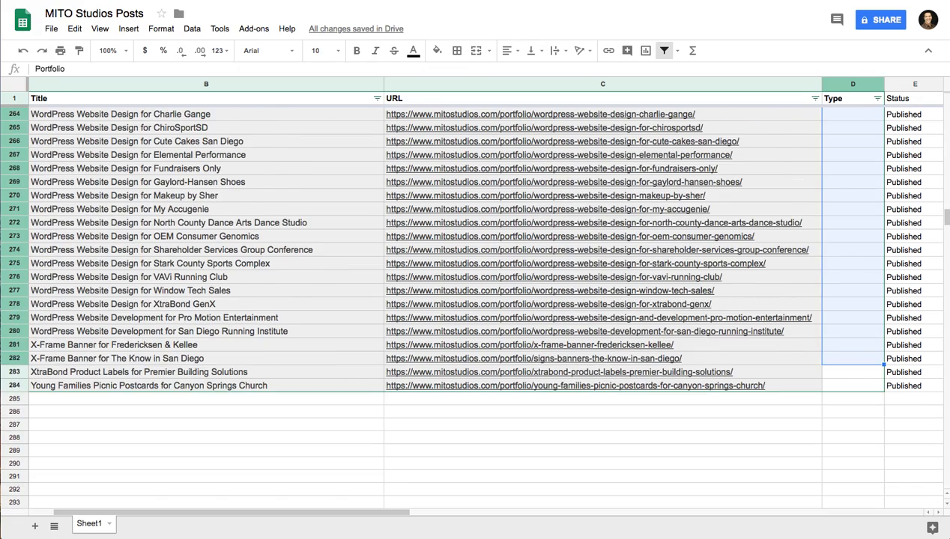
{"action": "key", "text": "shift+Down"}
{"action": "key", "text": "shift+Down"}
{"action": "key", "text": "ctrl+d"}
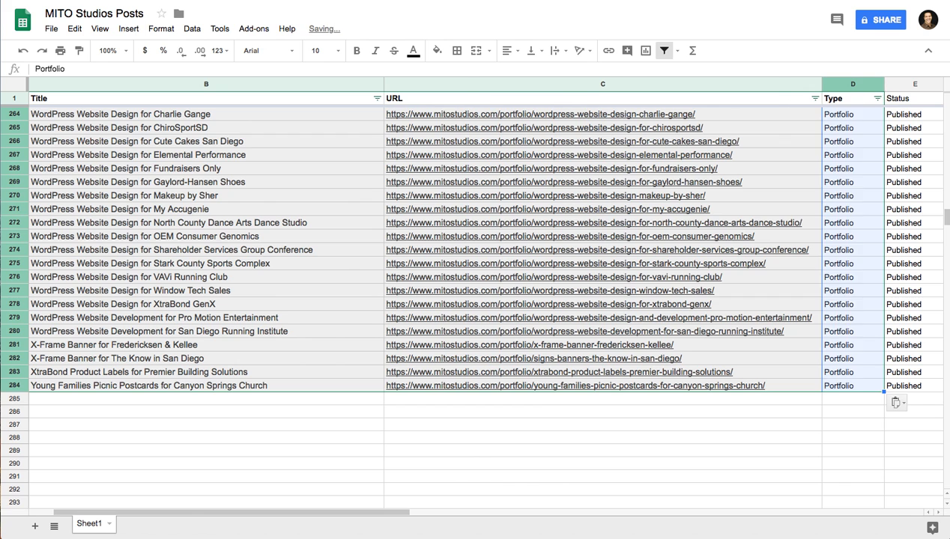
- Check the Type and Status columns from the last portfolio item back up to the first posts
{"action": "key", "text": "Right"}
{"action": "key", "text": "Up"}
{"action": "key", "text": "Up"}
{"action": "key", "text": "Up"}
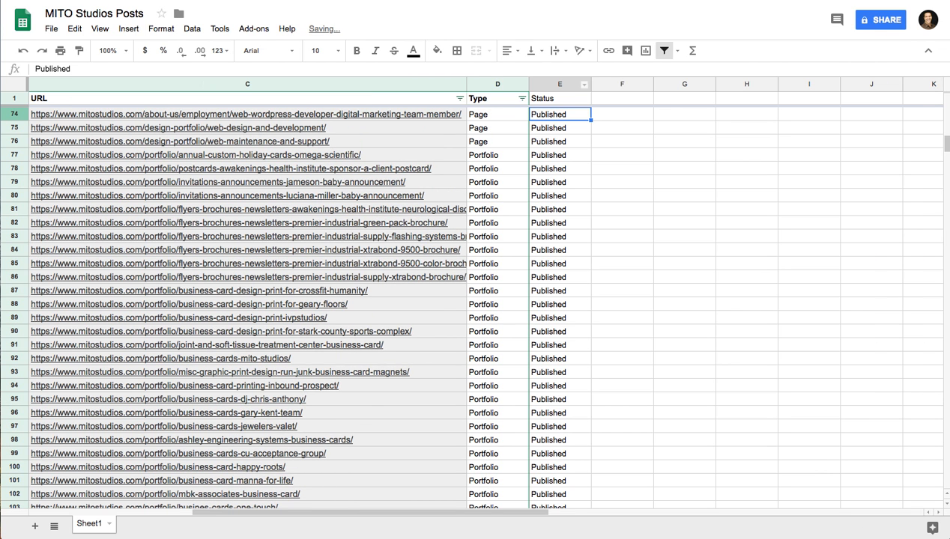
{"action": "scroll", "coordinate": [485, 307], "scroll_direction": "up", "scroll_amount": 3}
{"action": "left_click", "coordinate": [497, 168]}
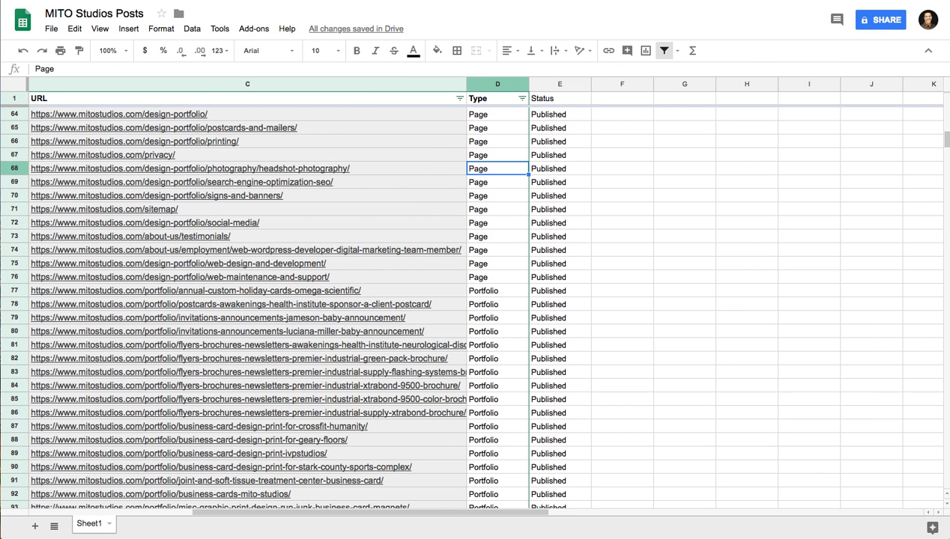
{"action": "key", "text": "Page_Up"}
{"action": "key", "text": "Page_Up"}
{"action": "key", "text": "Page_Up"}
{"action": "key", "text": "Right"}
{"action": "key", "text": "Up"}
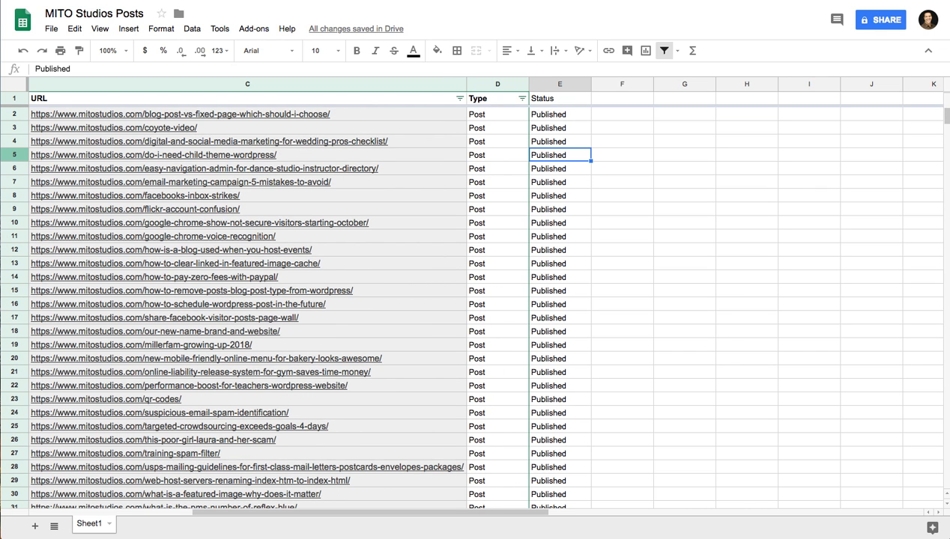
- Turn the filter off and on again so that it includes the Status column
{"action": "left_click", "coordinate": [560, 99]}
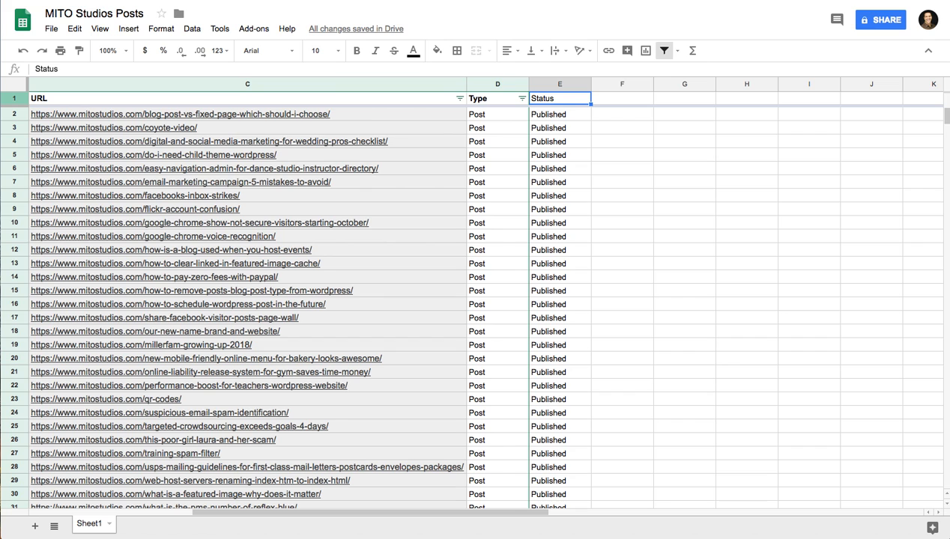
{"action": "left_click", "coordinate": [664, 50]}
{"action": "left_click", "coordinate": [663, 50]}
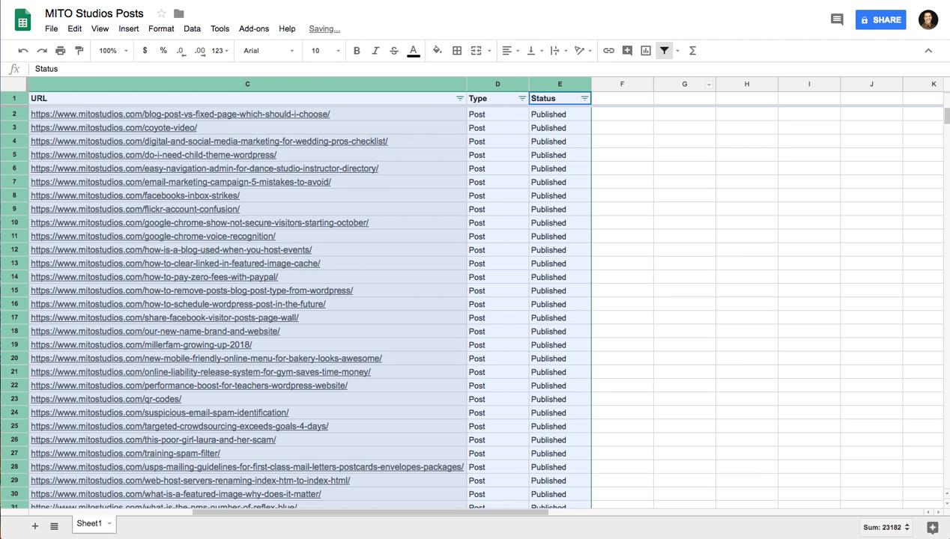
- Filter the Type column to show only Portfolio items, leaving out Page and Post
{"action": "left_click", "coordinate": [560, 142]}
{"action": "scroll", "coordinate": [560, 142], "scroll_direction": "down", "scroll_amount": 6}
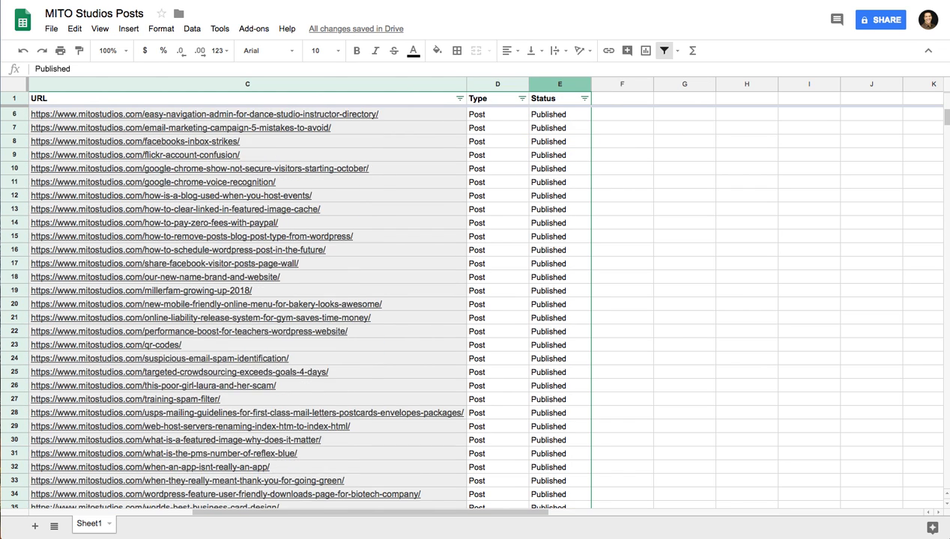
{"action": "scroll", "coordinate": [559, 142], "scroll_direction": "down", "scroll_amount": 1}
{"action": "left_click", "coordinate": [560, 142]}
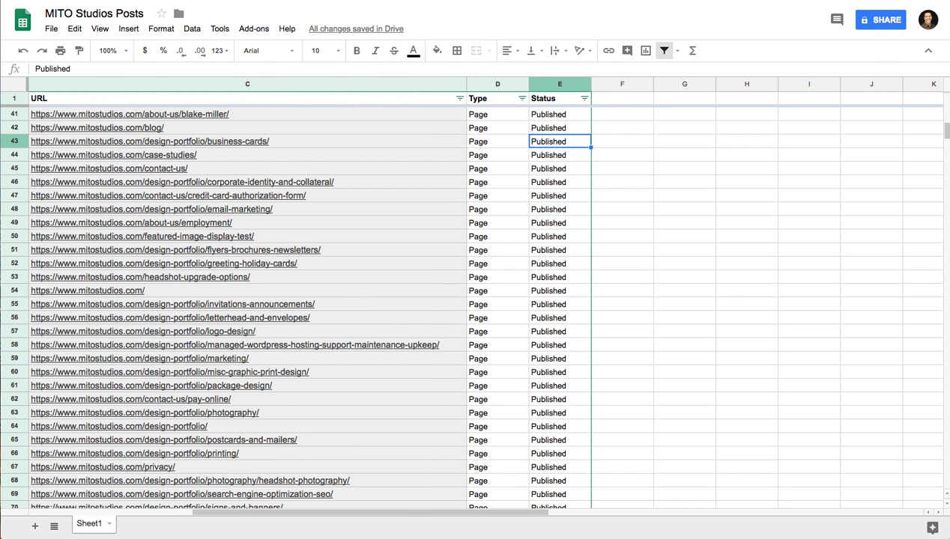
{"action": "left_click", "coordinate": [559, 128]}
{"action": "left_click", "coordinate": [522, 99]}
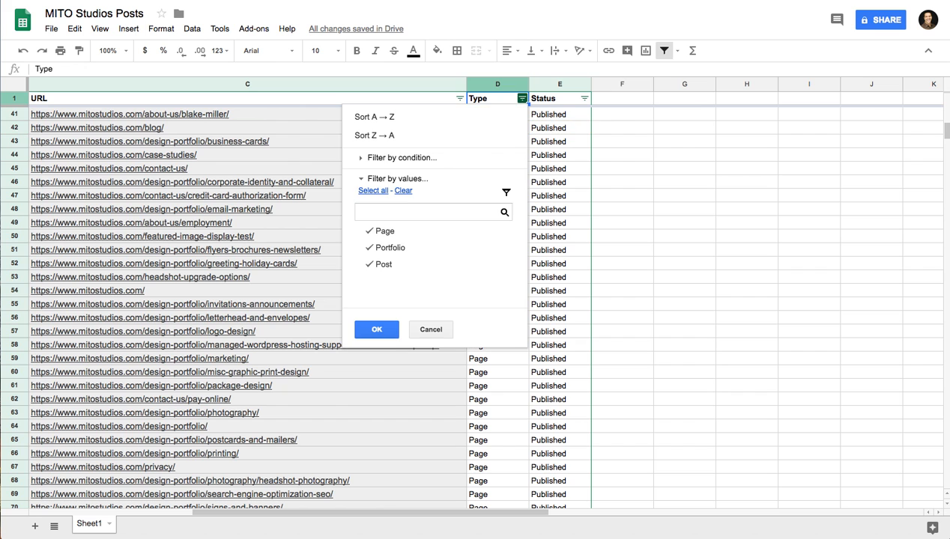
{"action": "left_click", "coordinate": [383, 231]}
{"action": "left_click", "coordinate": [383, 264]}
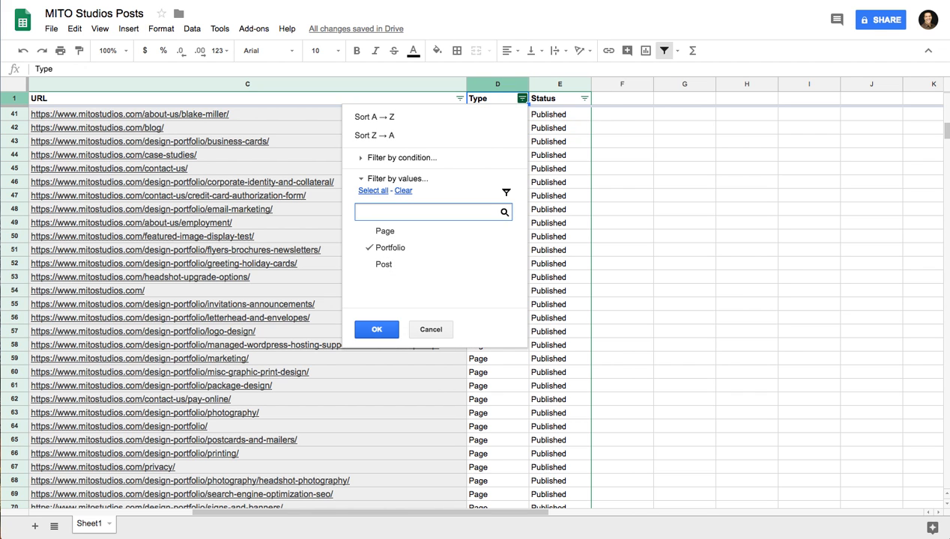
{"action": "left_click", "coordinate": [377, 330]}
- Look through the filtered portfolio rows and check their ID numbers back up at the first item
{"action": "scroll", "coordinate": [359, 263], "scroll_direction": "down", "scroll_amount": 9}
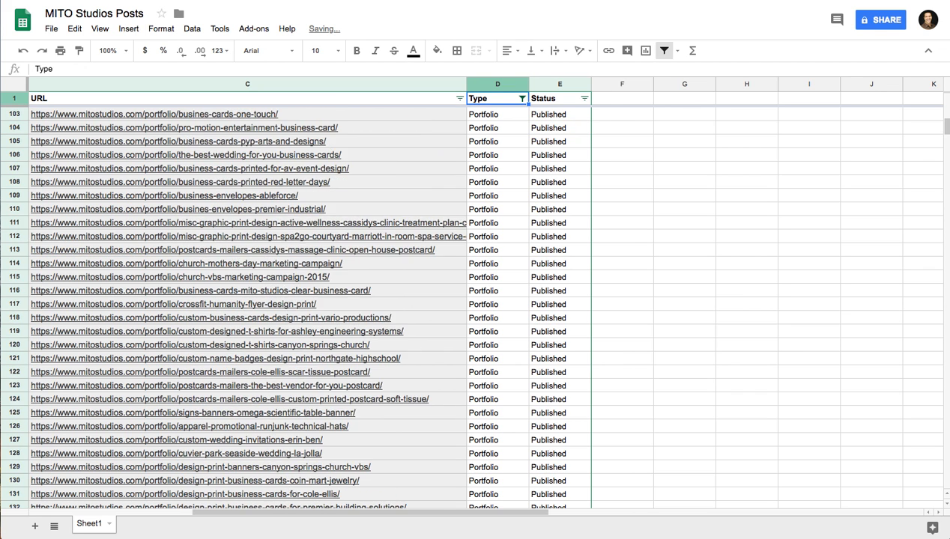
{"action": "scroll", "coordinate": [498, 264], "scroll_direction": "down", "scroll_amount": 19}
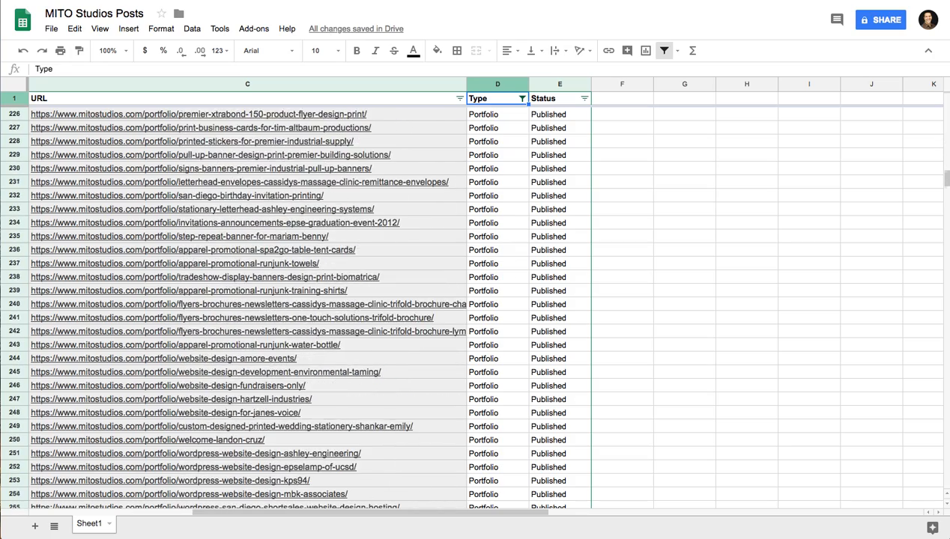
{"action": "left_click", "coordinate": [497, 264]}
{"action": "key", "text": "Left"}
{"action": "key", "text": "Left"}
{"action": "key", "text": "Left"}
{"action": "key", "text": "Page_Up"}
{"action": "key", "text": "Page_Up"}
{"action": "key", "text": "Page_Up"}
{"action": "key", "text": "Page_Up"}
{"action": "key", "text": "Page_Up"}
{"action": "key", "text": "Page_Up"}
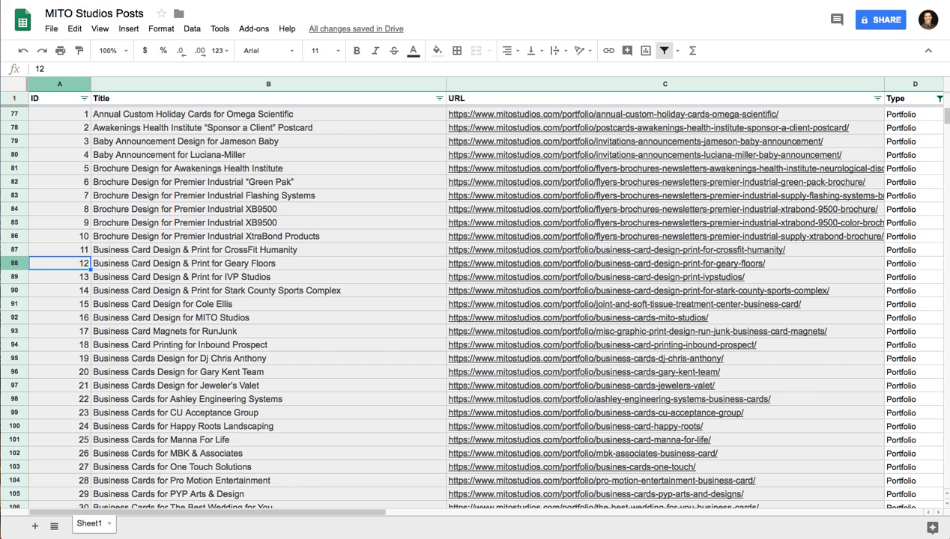
- Insert one blank row above the header row
{"action": "left_click", "coordinate": [14, 98]}
{"action": "right_click", "coordinate": [14, 98]}
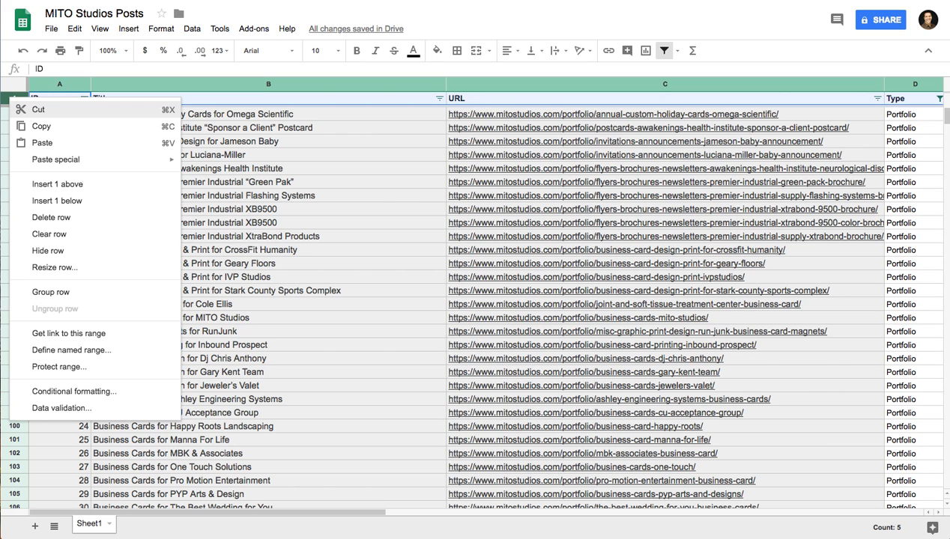
{"action": "left_click", "coordinate": [58, 184]}
{"action": "left_click", "coordinate": [268, 168]}
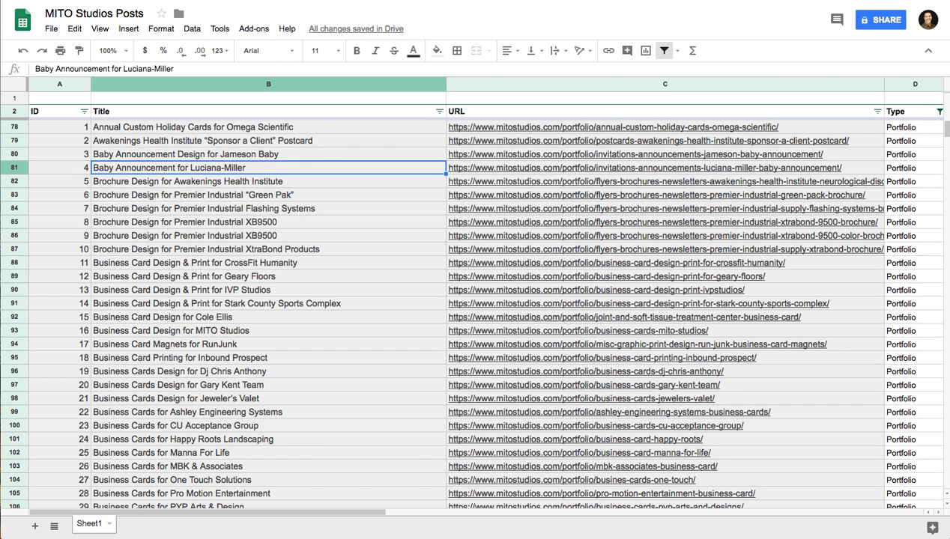
- Enter the formula =subtotal(3,D3:D1000) in C1, in the blank row above the URL header
{"action": "left_click", "coordinate": [664, 98]}
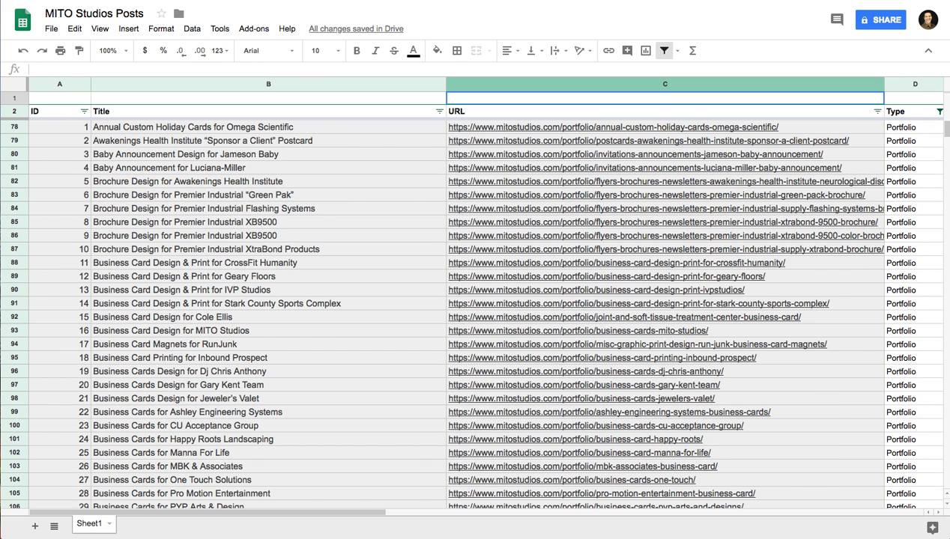
{"action": "left_click", "coordinate": [268, 98]}
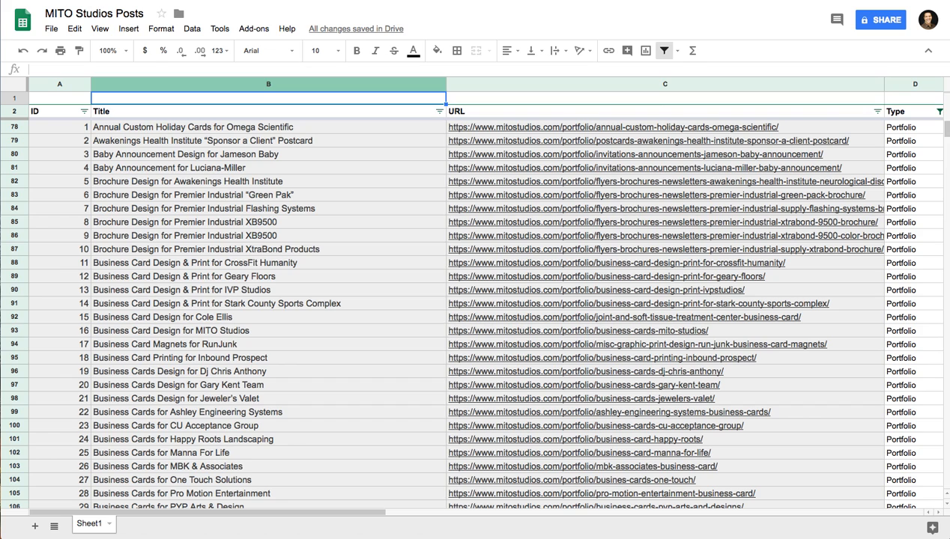
{"action": "left_click", "coordinate": [664, 98]}
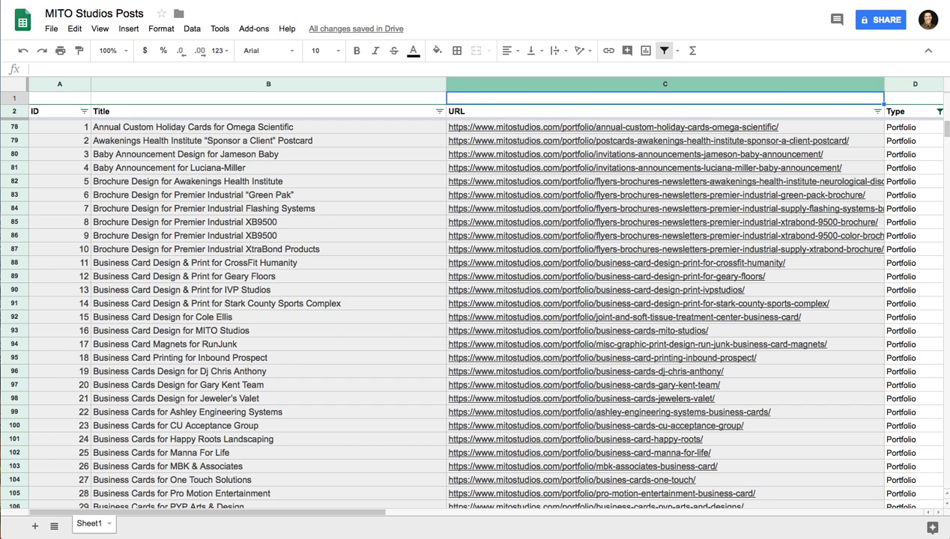
{"action": "type", "text": "=su"}
{"action": "type", "text": "tt"}
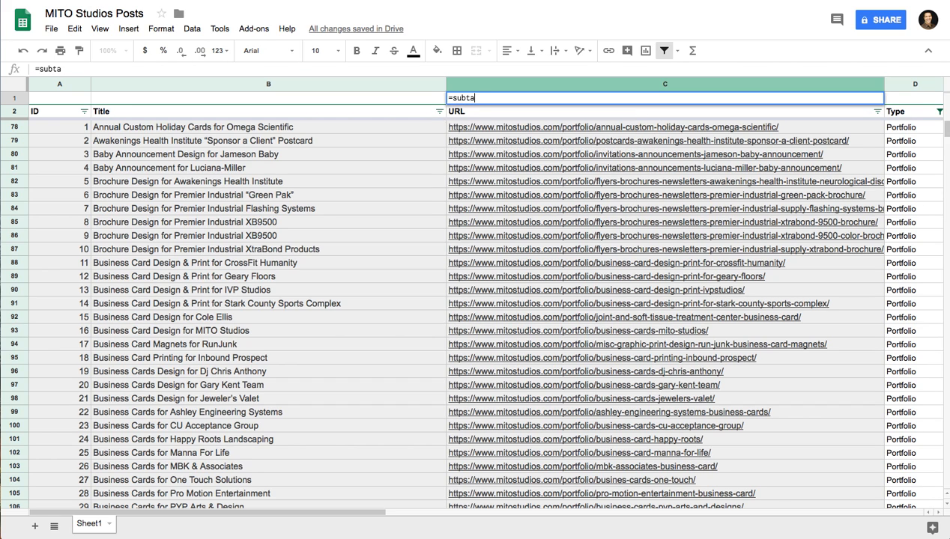
{"action": "key", "text": "BackSpace"}
{"action": "type", "text": "ot"}
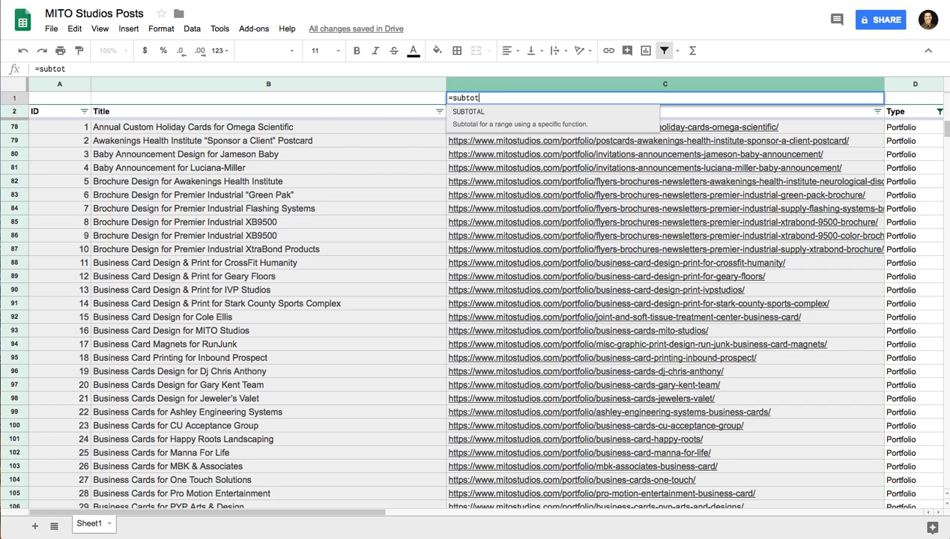
{"action": "type", "text": "al("}
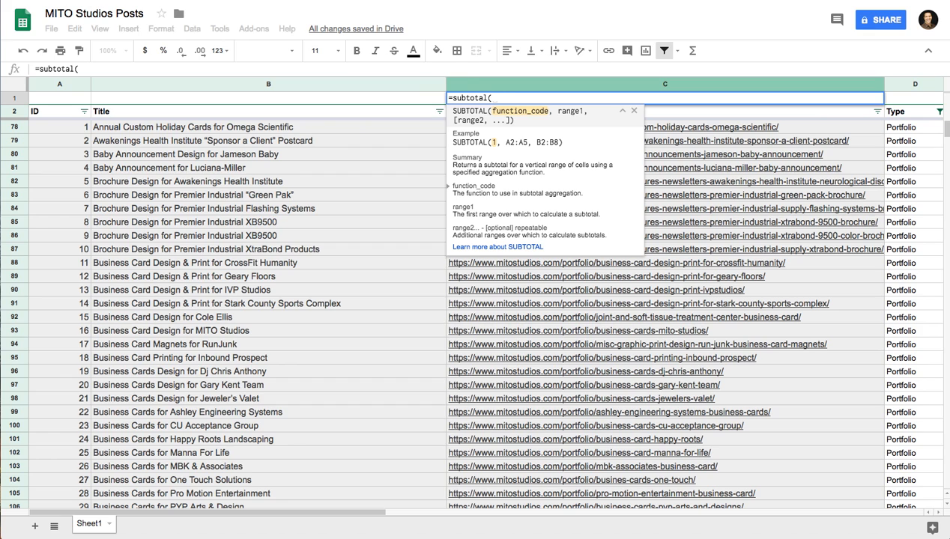
{"action": "type", "text": "3,"}
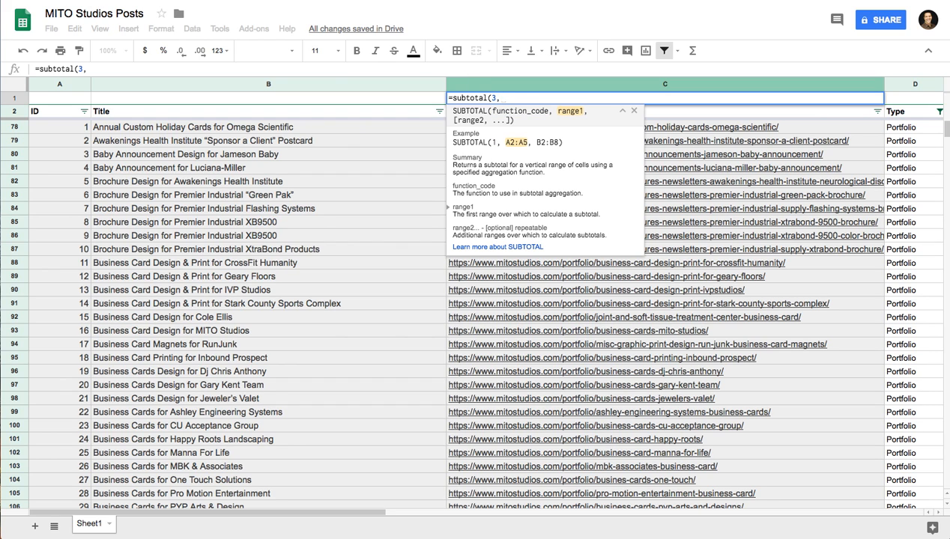
{"action": "type", "text": "D"}
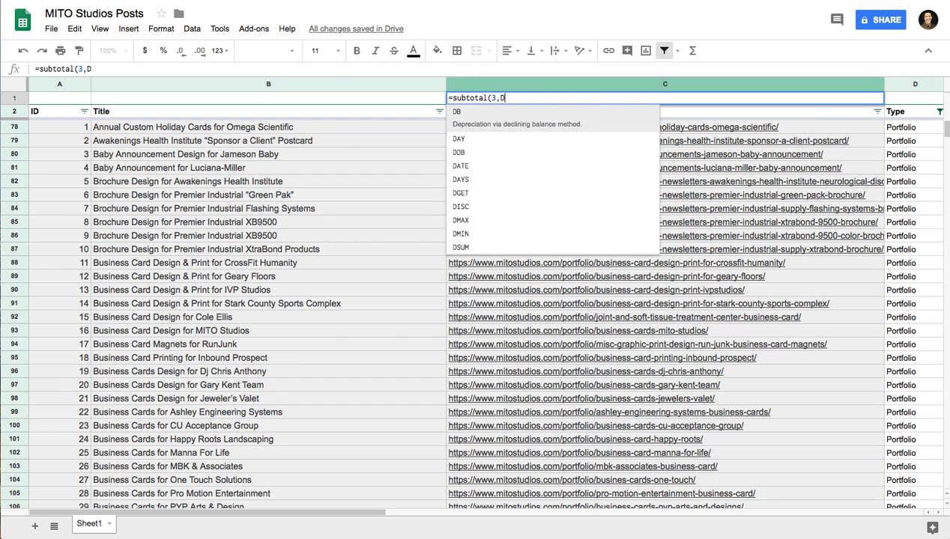
{"action": "type", "text": "3"}
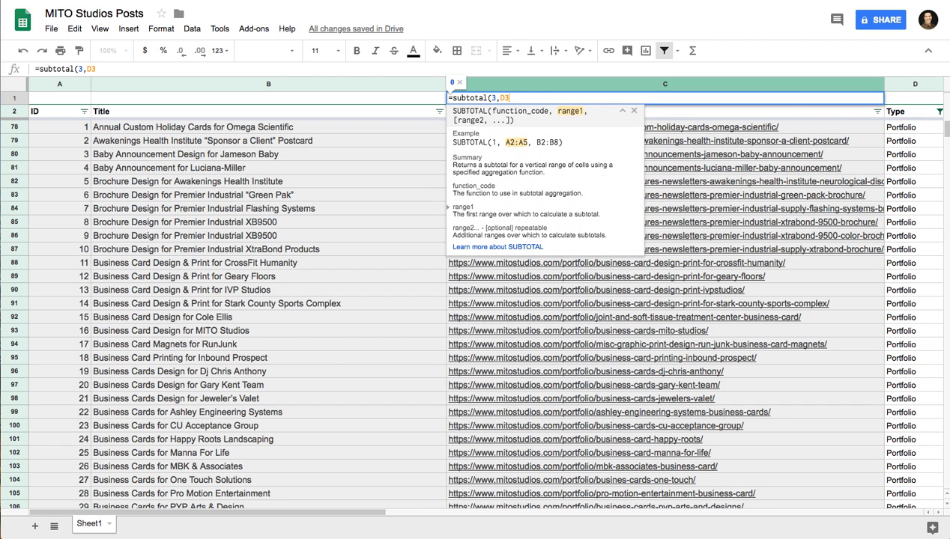
{"action": "type", "text": ":D"}
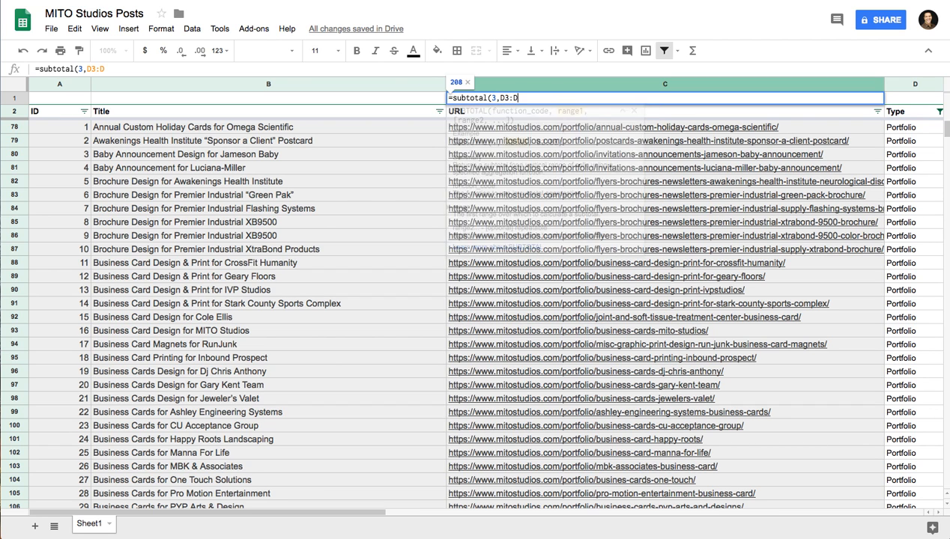
{"action": "type", "text": "1000)"}
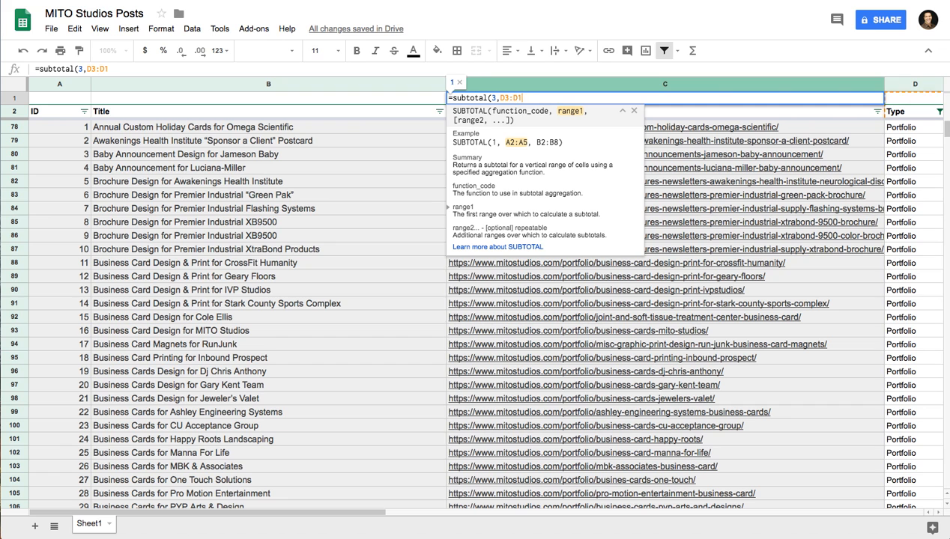
{"action": "key", "text": "Return"}
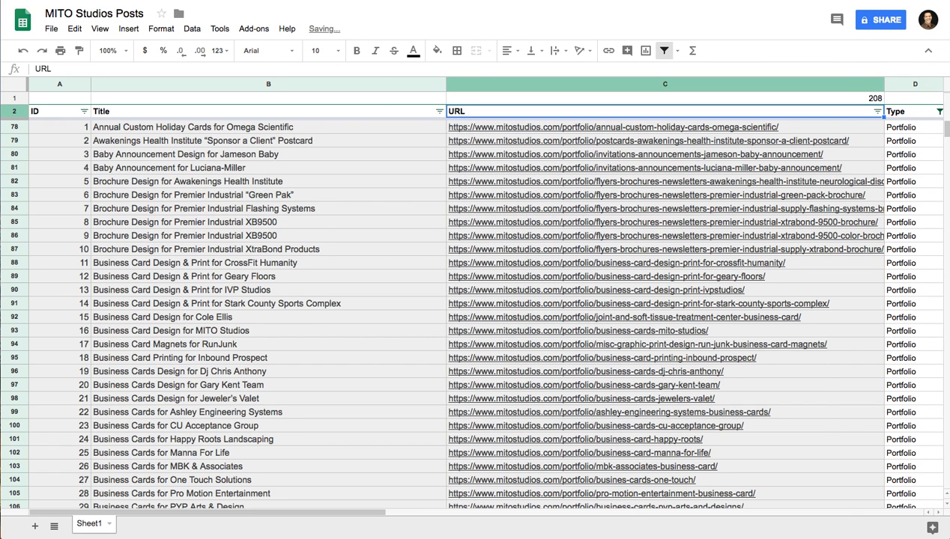
- Move the subtotal formula from C1 to D1, above the Type header
{"action": "key", "text": "Right"}
{"action": "left_click", "coordinate": [602, 98]}
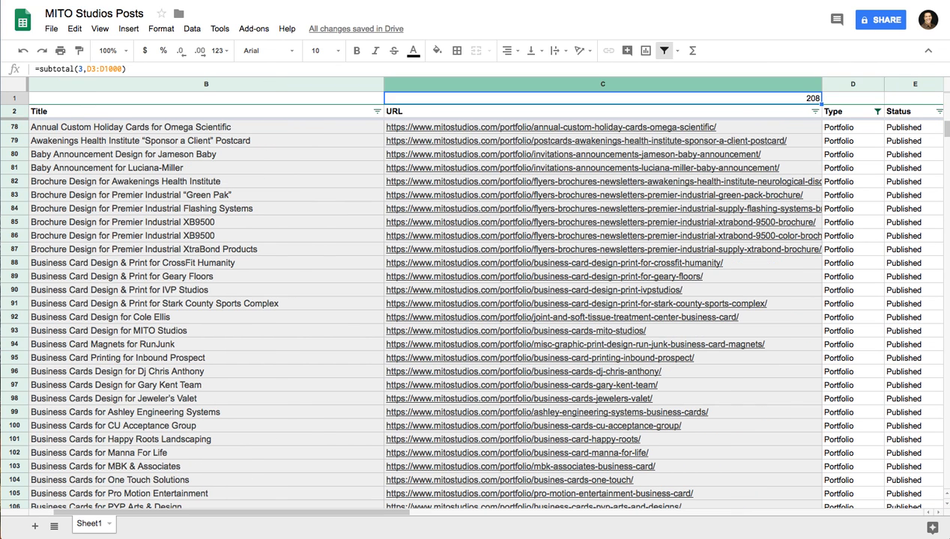
{"action": "key", "text": "ctrl+c"}
{"action": "left_click", "coordinate": [852, 98]}
{"action": "key", "text": "ctrl+v"}
{"action": "key", "text": "Left"}
{"action": "key", "text": "Delete"}
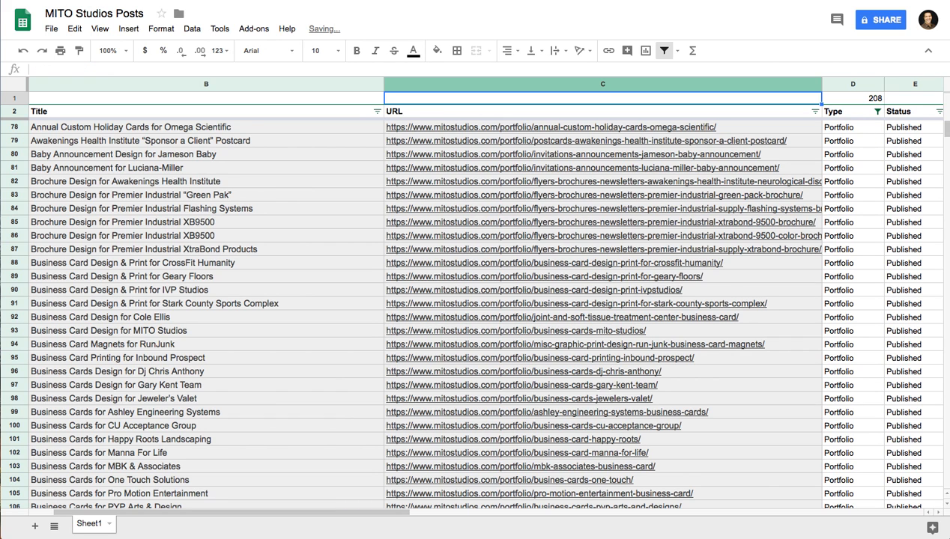
- Label the subtotal by entering Subtotal in C1
{"action": "type", "text": "S"}
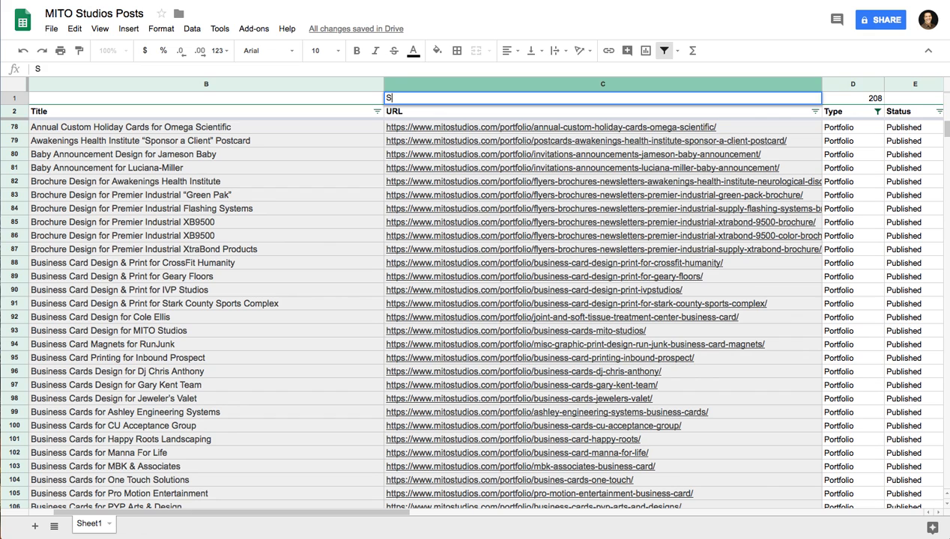
{"action": "type", "text": "ubtotal"}
{"action": "key", "text": "Return"}
{"action": "key", "text": "Right"}
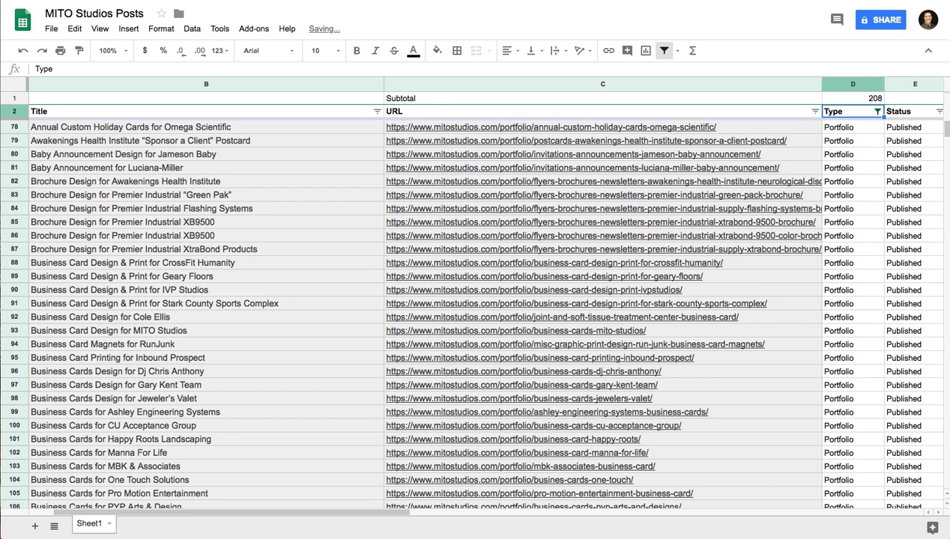
- Switch the Type column filter from Portfolio to Page only and select the subtotal in D1
{"action": "left_click", "coordinate": [877, 112]}
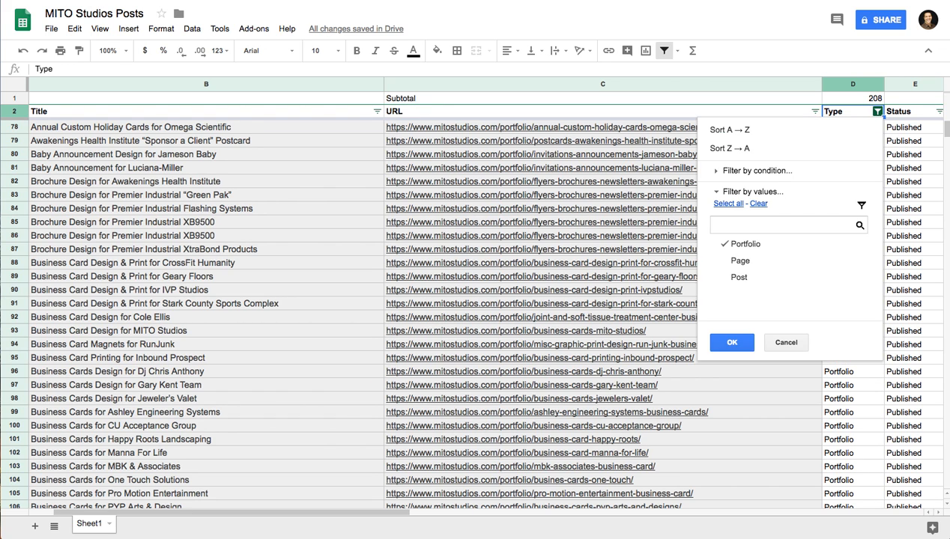
{"action": "left_click", "coordinate": [745, 244]}
{"action": "left_click", "coordinate": [740, 261]}
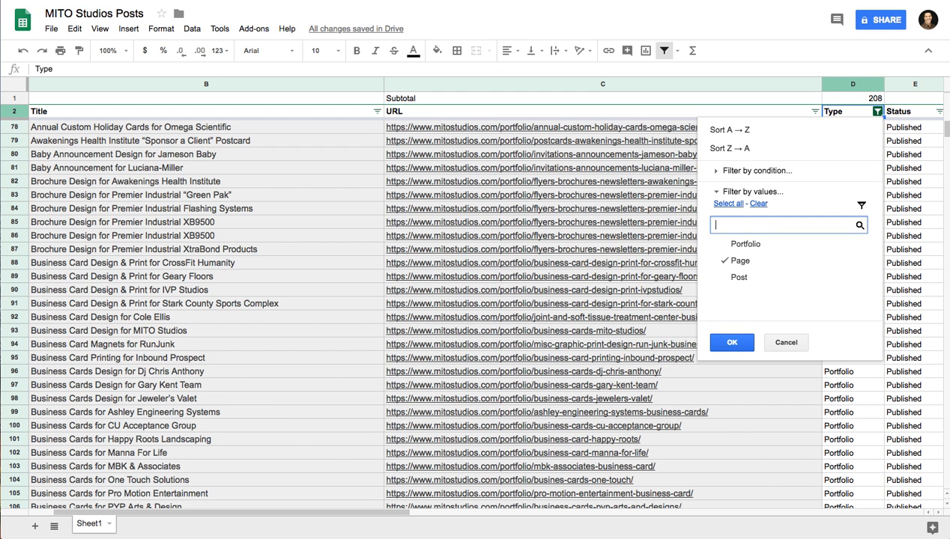
{"action": "left_click", "coordinate": [731, 343]}
{"action": "scroll", "coordinate": [475, 312], "scroll_direction": "up", "scroll_amount": 10}
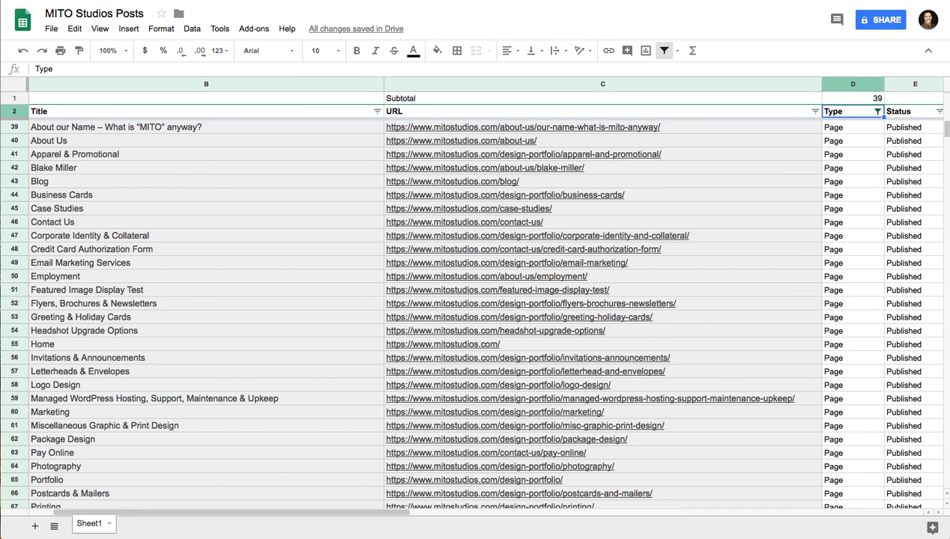
{"action": "left_click", "coordinate": [910, 128]}
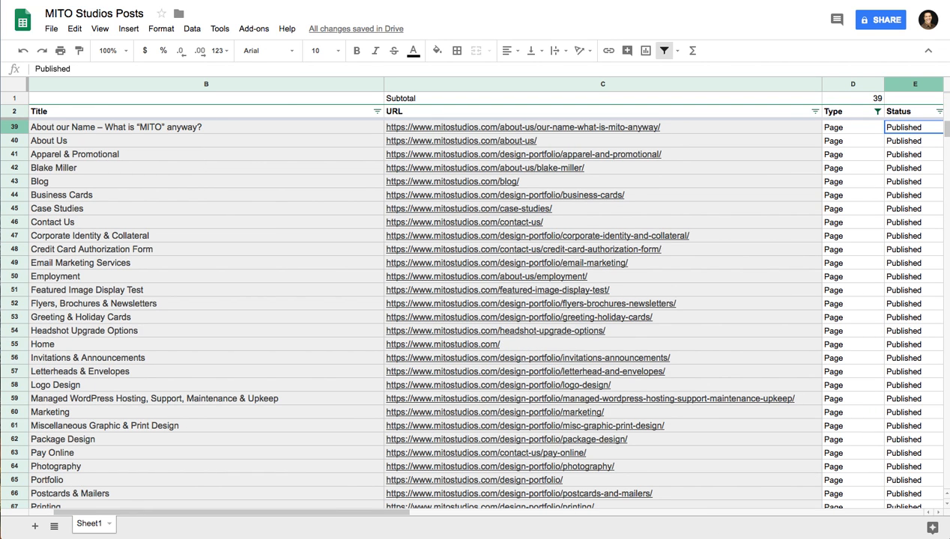
{"action": "left_click", "coordinate": [855, 99]}
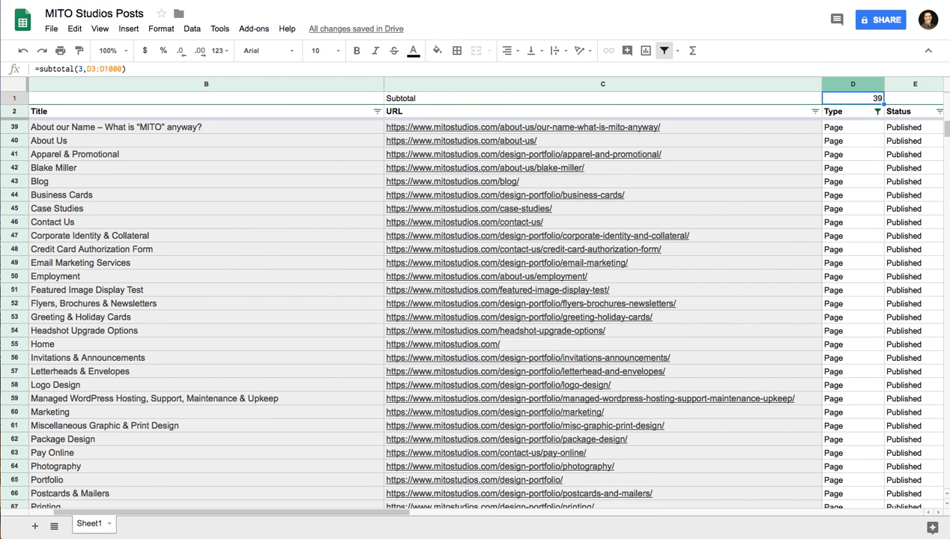
- Right-align the Subtotal label in C1
{"action": "left_click", "coordinate": [602, 99]}
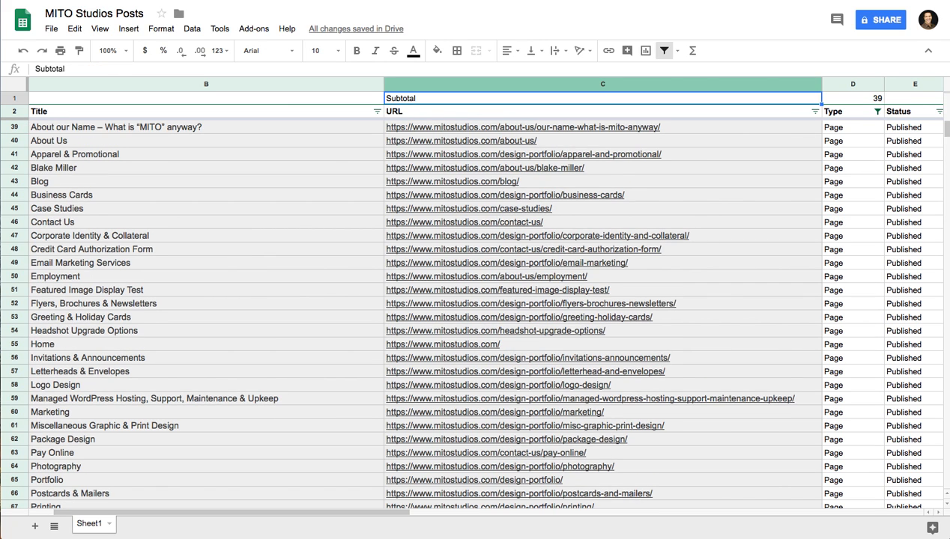
{"action": "left_click", "coordinate": [506, 50]}
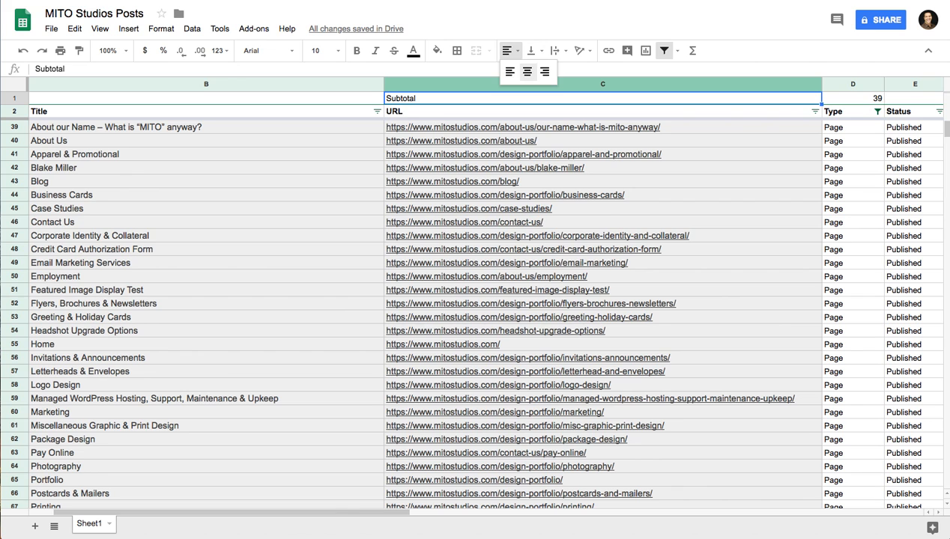
{"action": "left_click", "coordinate": [546, 72]}
{"action": "left_click", "coordinate": [602, 128]}
- Look over the filtered Page rows in the sheet and the export form on the WordPress site, ending back at the first Page row
{"action": "scroll", "coordinate": [485, 315], "scroll_direction": "down", "scroll_amount": 10}
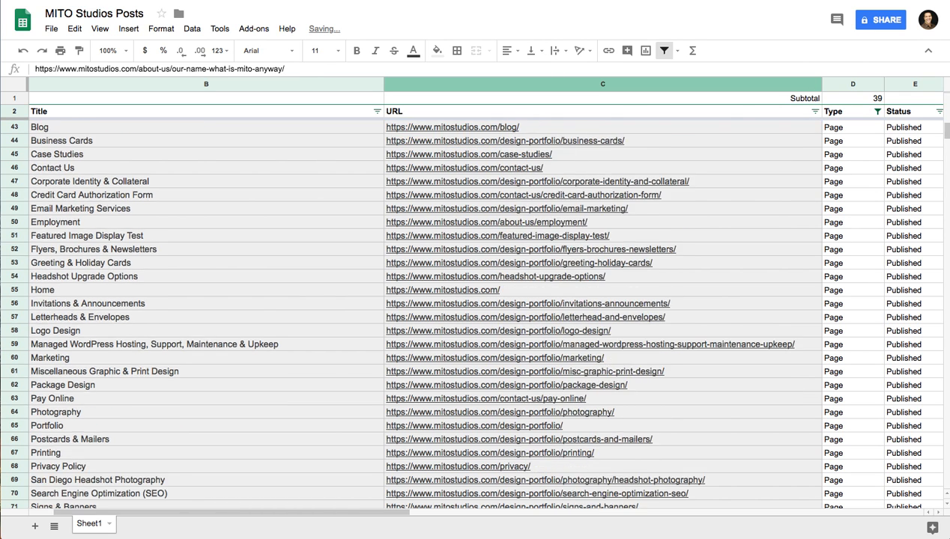
{"action": "scroll", "coordinate": [485, 315], "scroll_direction": "up", "scroll_amount": 5}
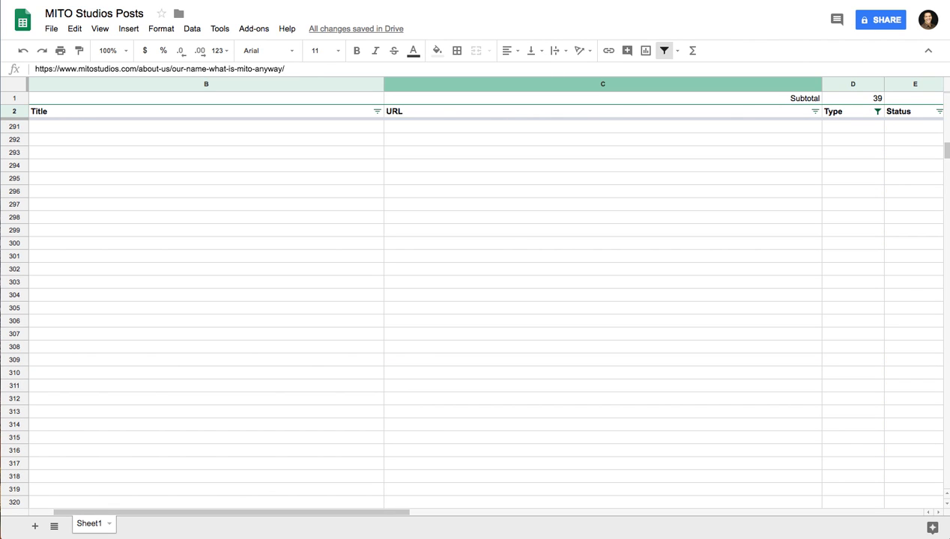
{"action": "key", "text": "ctrl+Tab"}
{"action": "left_click", "coordinate": [485, 322]}
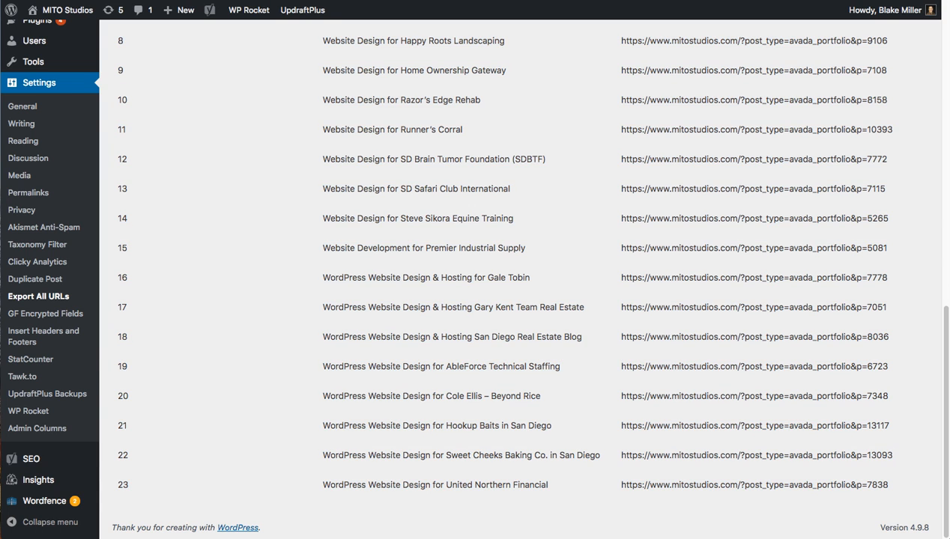
{"action": "scroll", "coordinate": [485, 322], "scroll_direction": "up", "scroll_amount": 10}
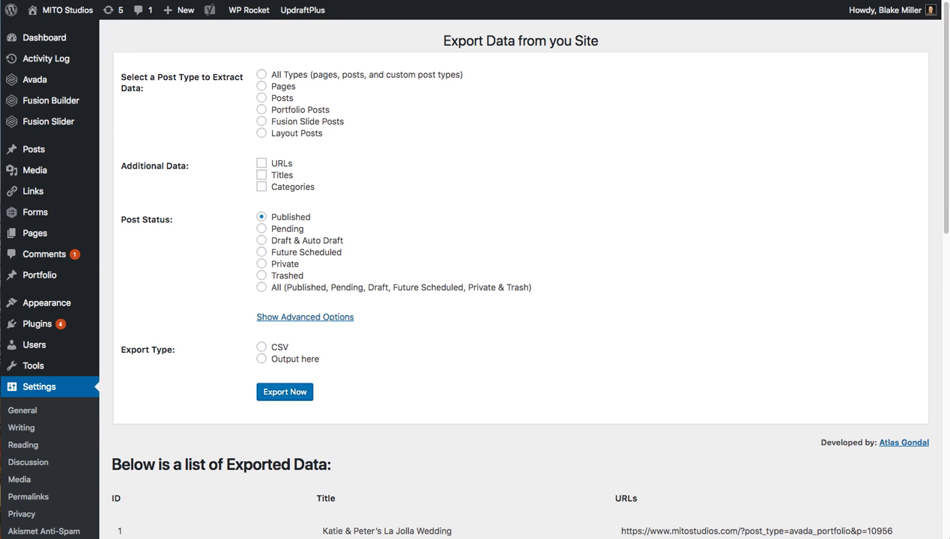
{"action": "key", "text": "ctrl+Tab"}
{"action": "scroll", "coordinate": [485, 315], "scroll_direction": "up", "scroll_amount": 4}
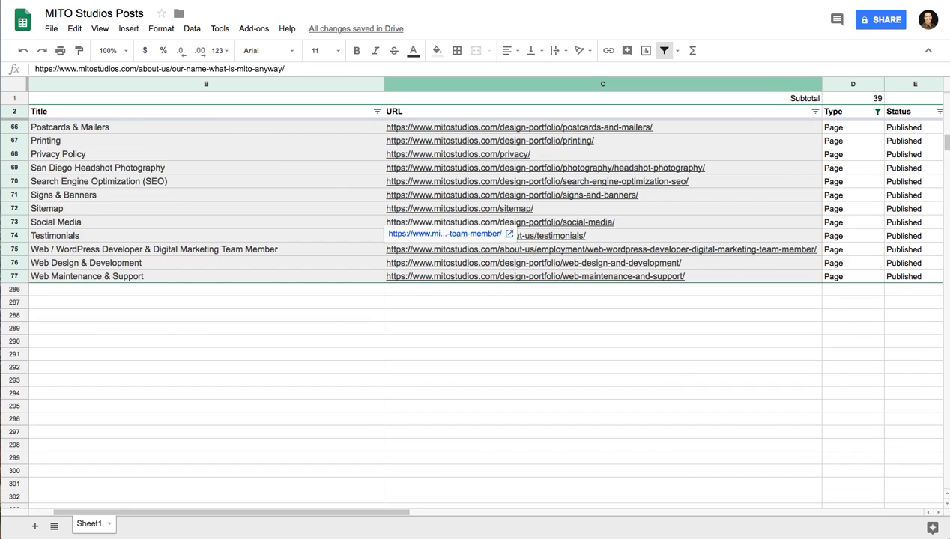
{"action": "scroll", "coordinate": [486, 315], "scroll_direction": "up", "scroll_amount": 5}
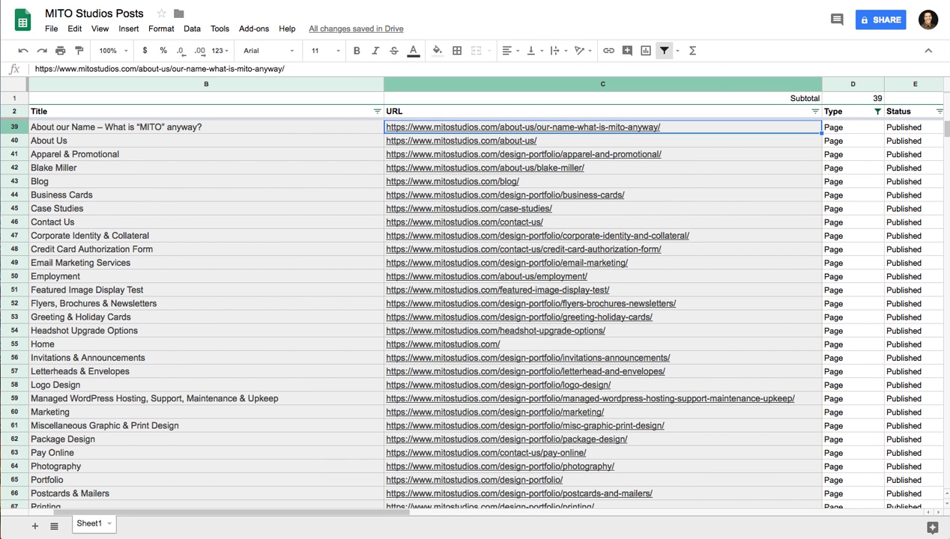
- Switch to the WordPress export form and set the export type to CSV, then to Output here
{"action": "key", "text": "ctrl+shift+Tab"}
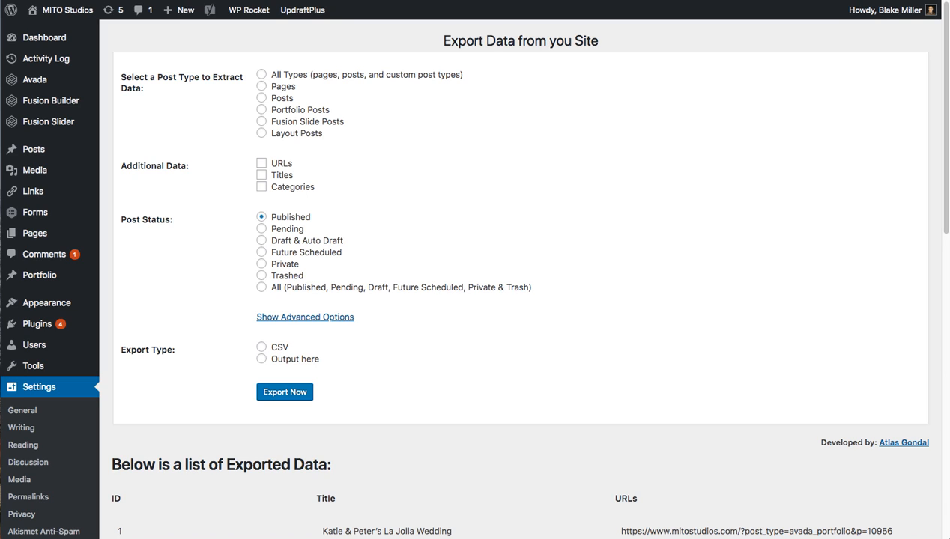
{"action": "left_click", "coordinate": [261, 347]}
{"action": "scroll", "coordinate": [520, 299], "scroll_direction": "down", "scroll_amount": 3}
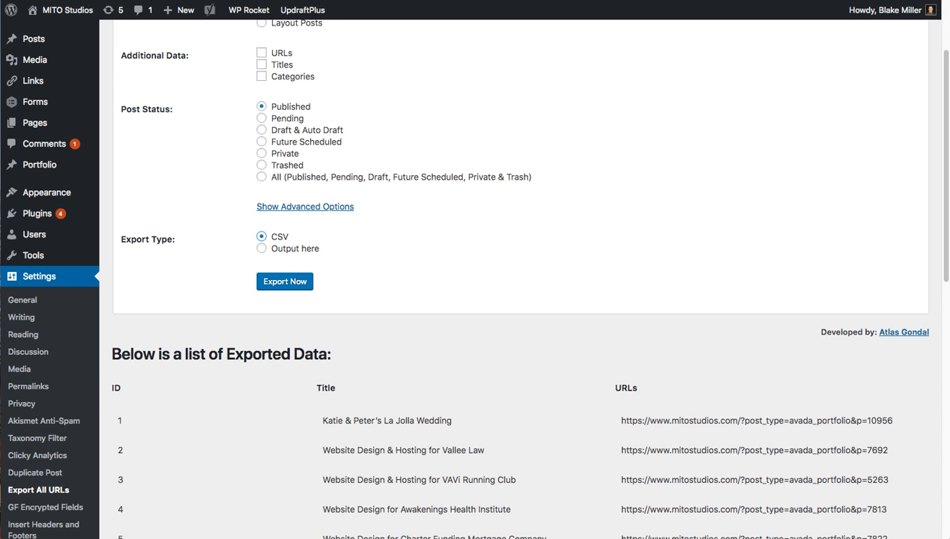
{"action": "left_click", "coordinate": [262, 249]}
{"action": "left_click_drag", "start_coordinate": [452, 421], "coordinate": [441, 450]}
{"action": "left_click", "coordinate": [440, 451]}
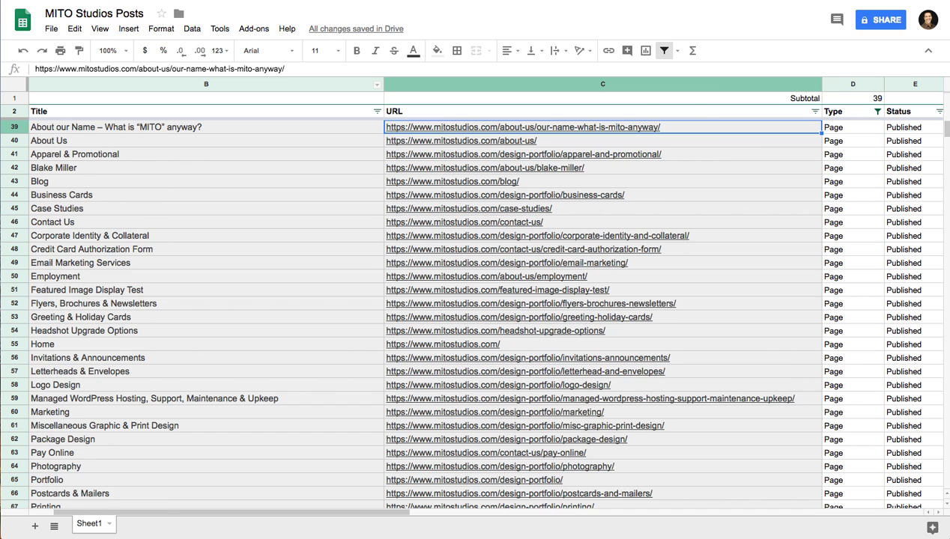
{"action": "scroll", "coordinate": [480, 255], "scroll_direction": "down", "scroll_amount": 5}
{"action": "scroll", "coordinate": [480, 299], "scroll_direction": "up", "scroll_amount": 4}
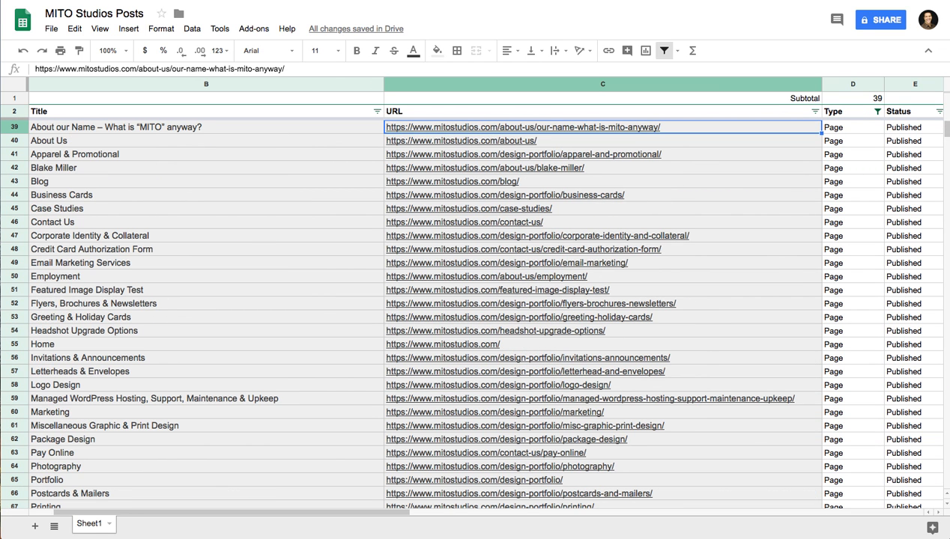